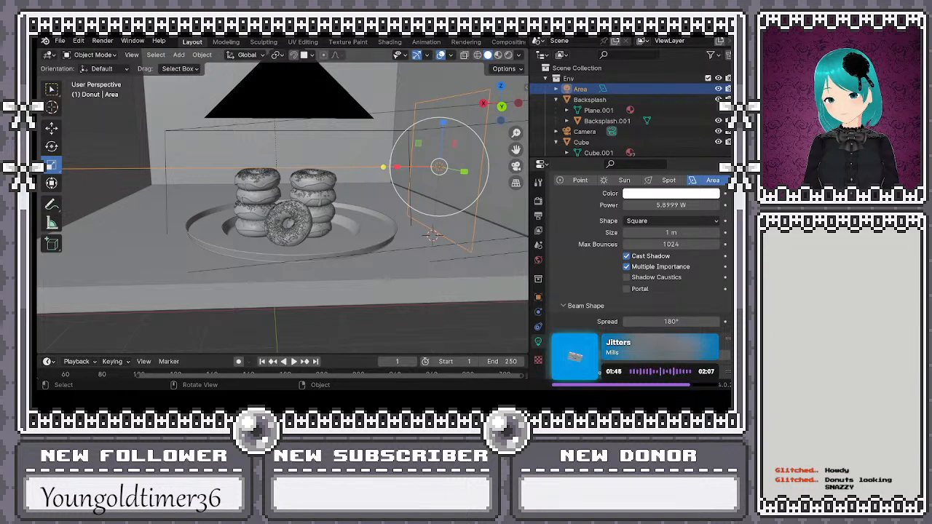
Enlarge the timeline area and insert a keyframe on the camera at frame 1
left_click_drag(237, 355, 245, 300)
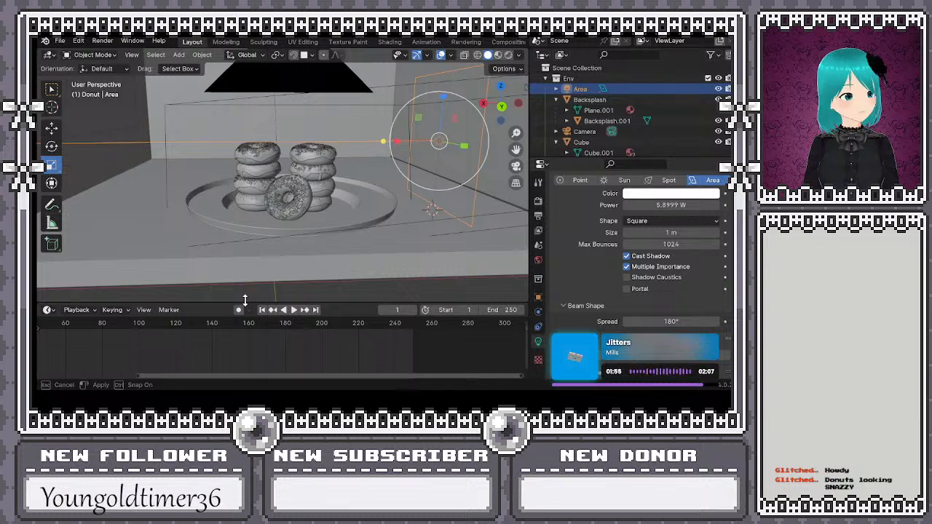
left_click_drag(245, 300, 245, 300)
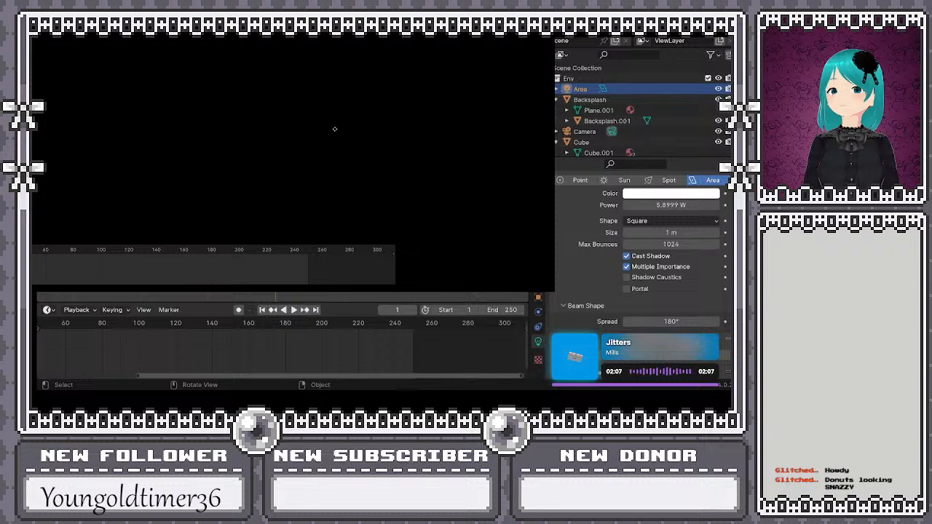
middle_click_drag(121, 162, 314, 113)
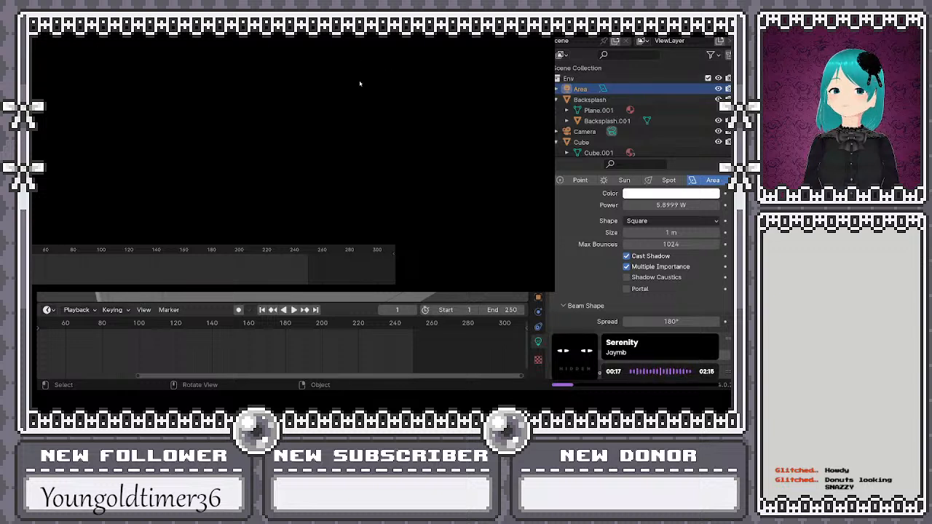
left_click(331, 71)
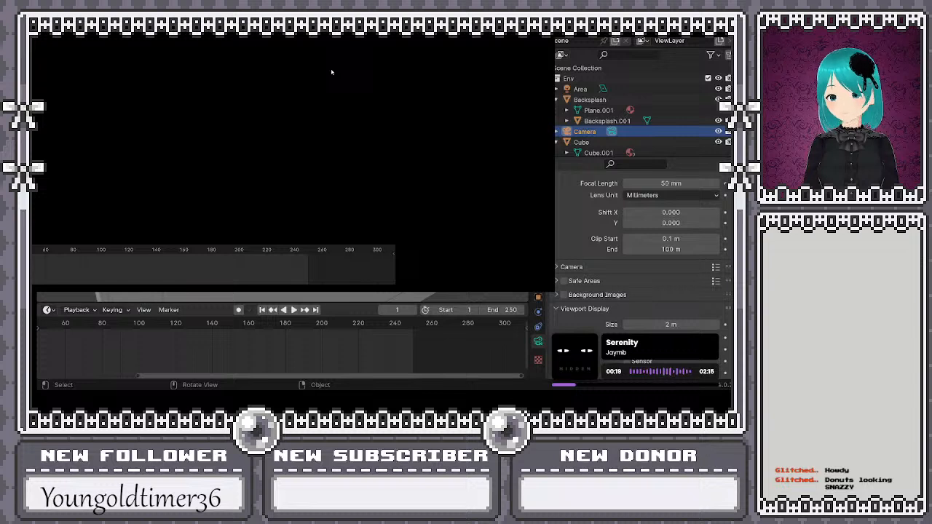
left_click(315, 72)
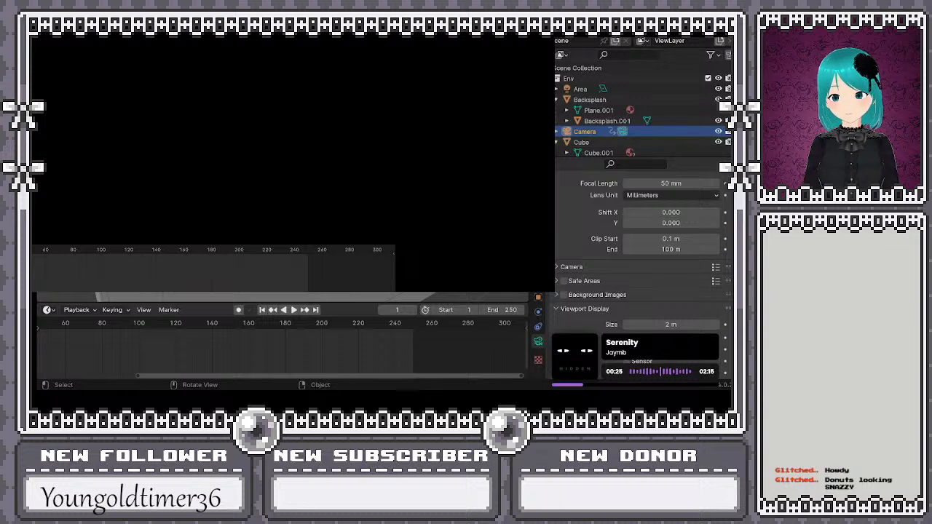
Add an empty displayed as a sphere to the scene at the donut stacks
mouse_move(292, 138)
middle_mouse_down()
mouse_move(268, 146)
mouse_move(342, 138)
middle_mouse_up()
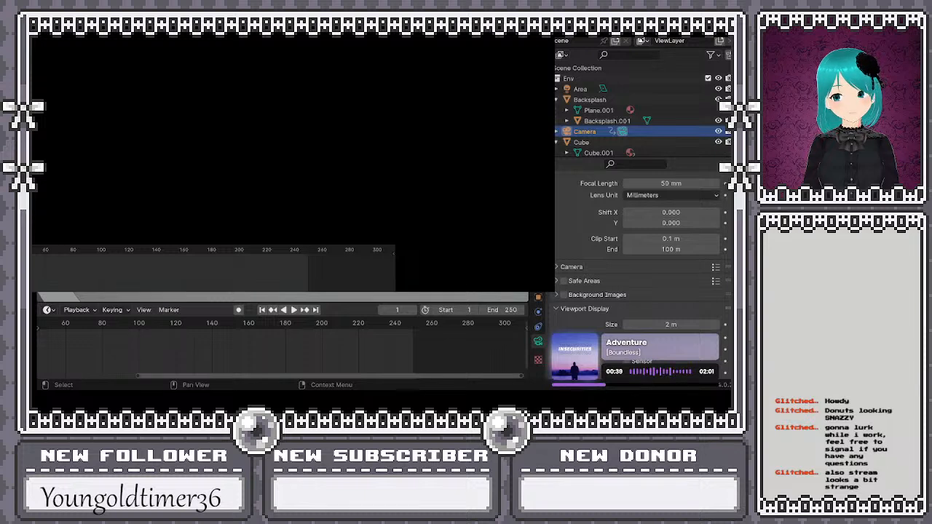
middle_click_drag(312, 88, 294, 95)
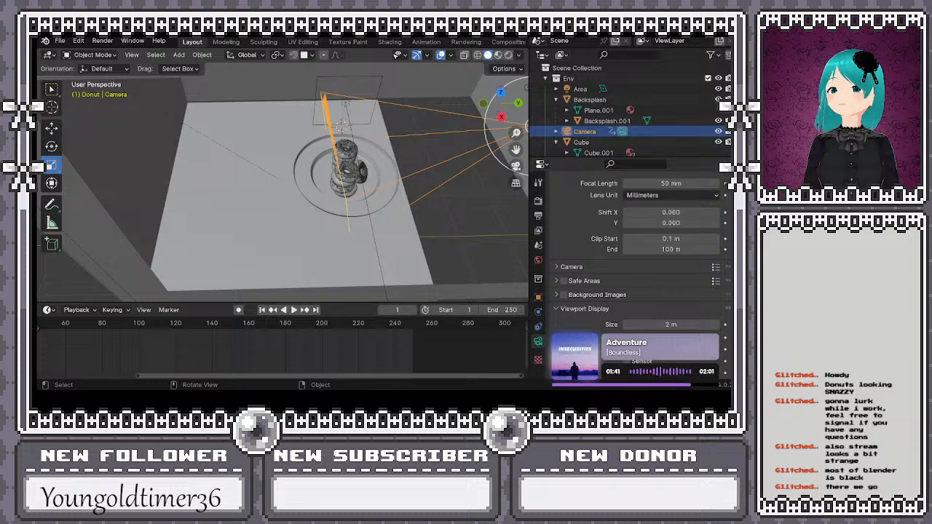
scroll(401, 122, "up", 4)
middle_click_drag(401, 124, 332, 132)
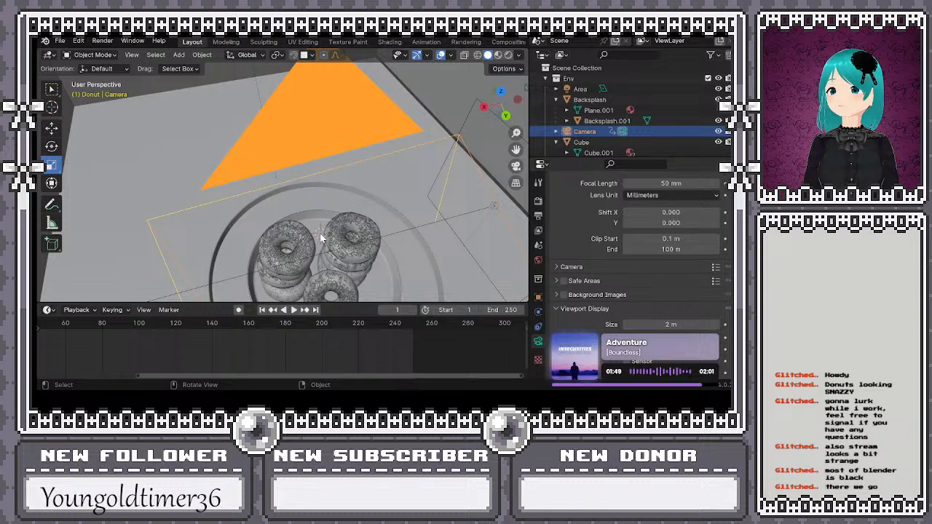
key("shift+a")
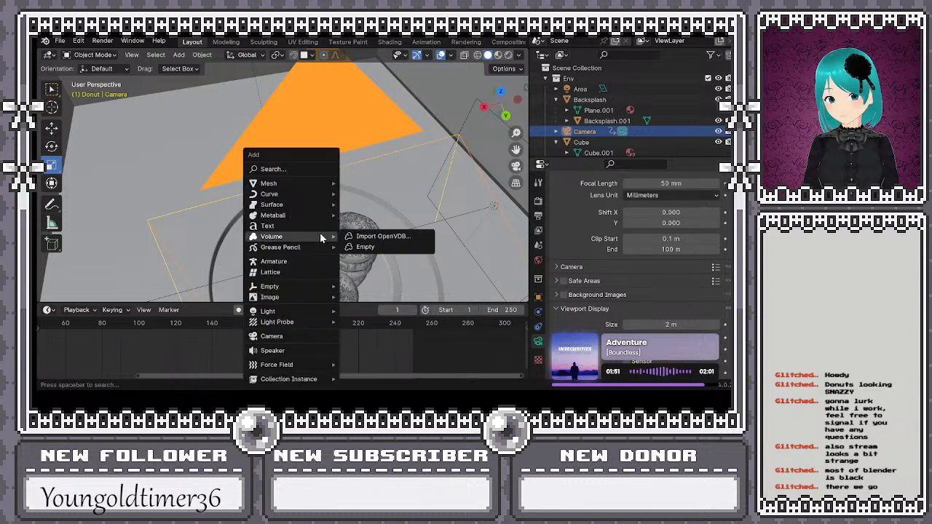
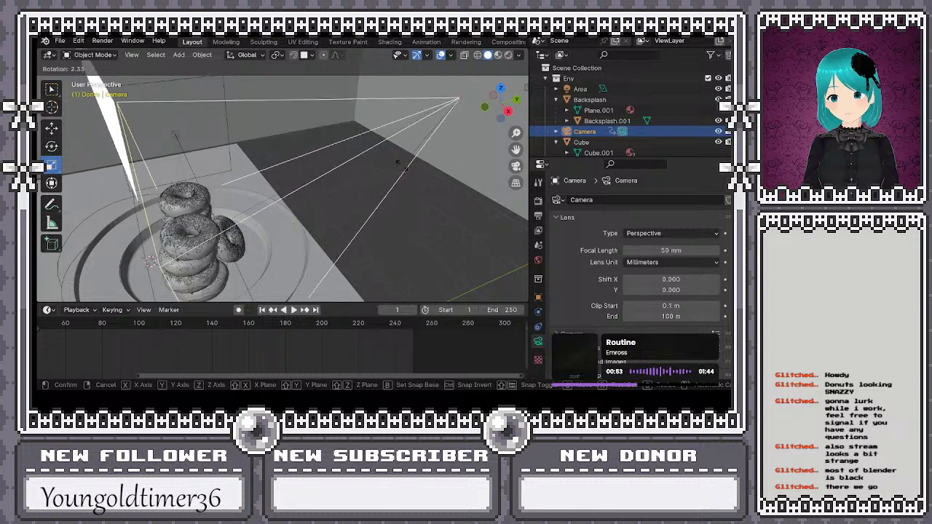
Try rotating the camera on its own and the sphere empty that carries it, including a free trackball rotation
left_click(398, 166)
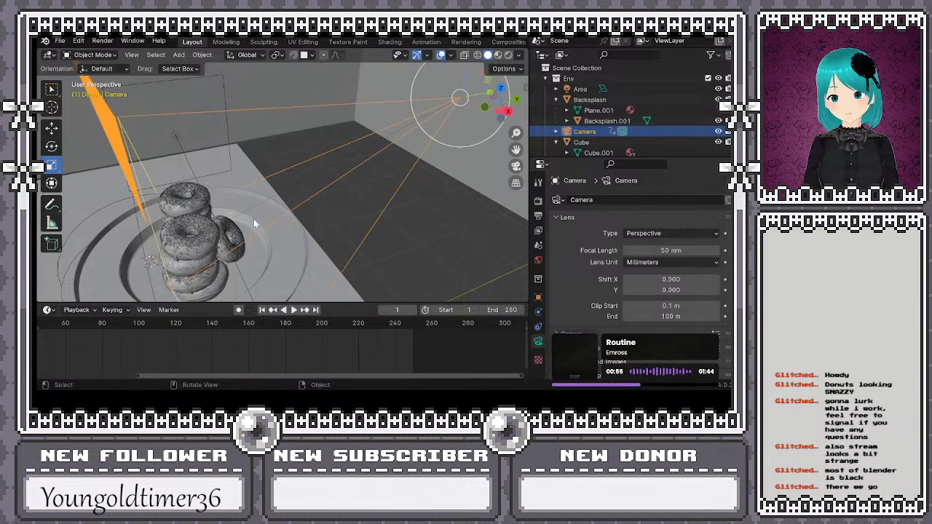
middle_click_drag(439, 203, 349, 198)
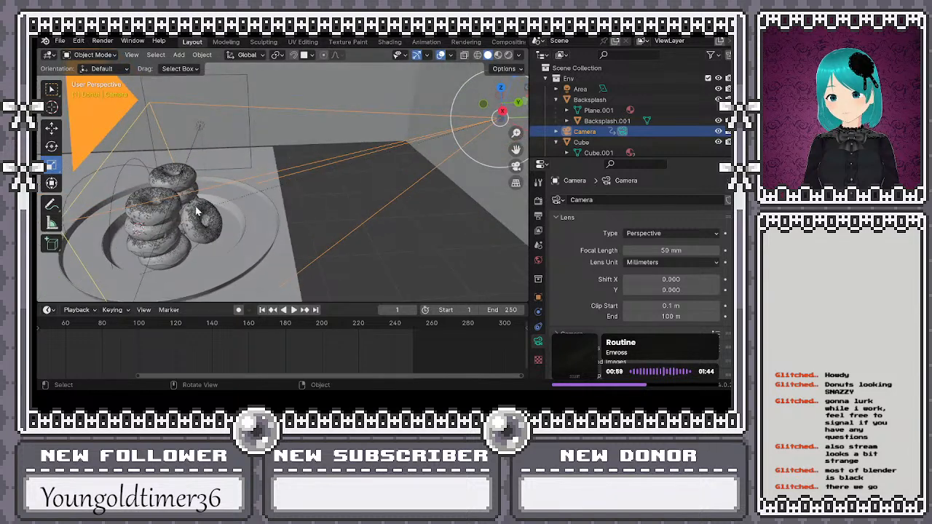
left_click(127, 166)
key("r")
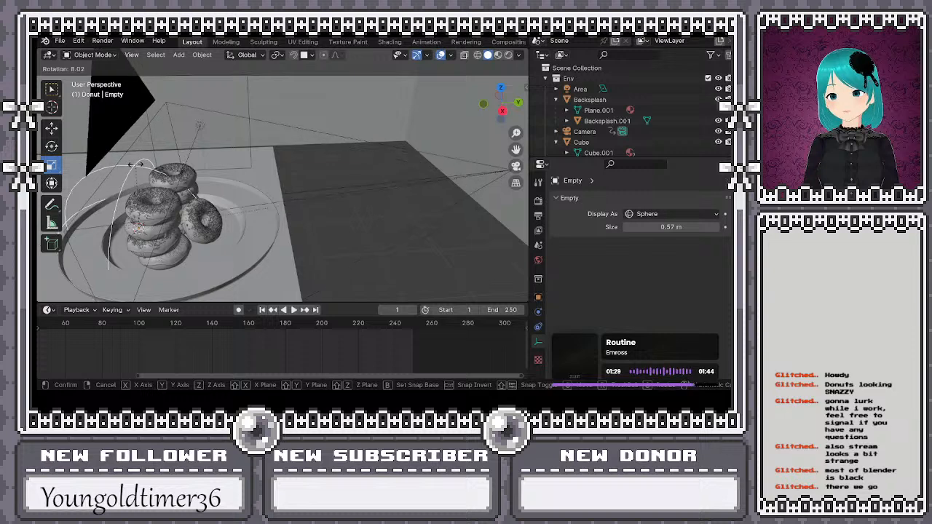
key("r")
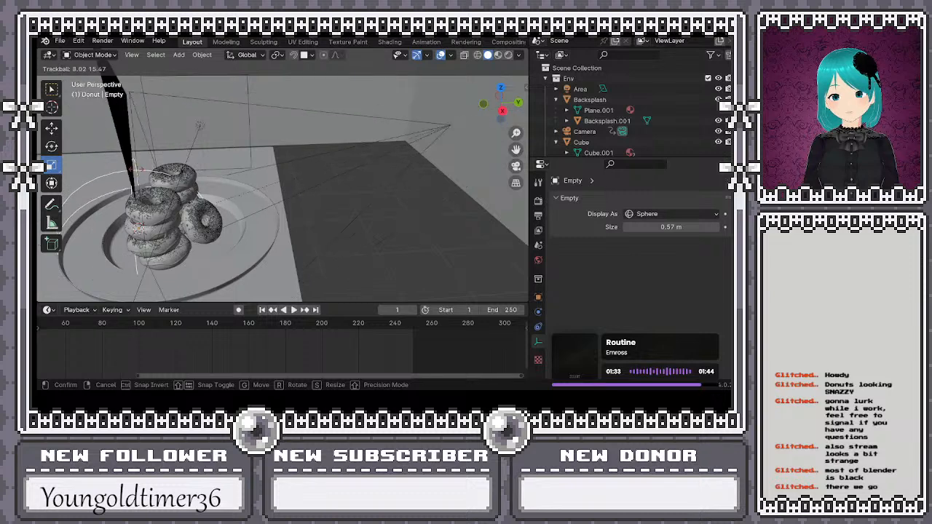
left_click(117, 170)
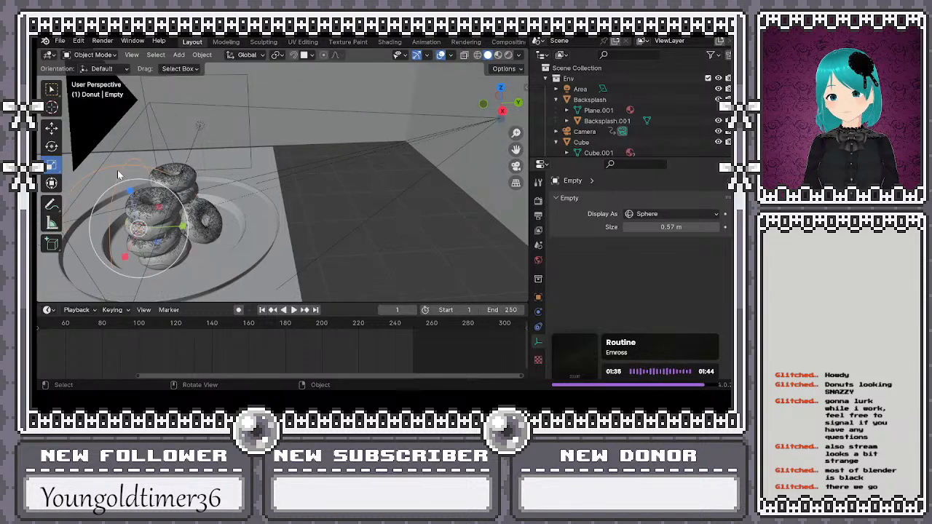
Scale the camera slightly along its Y axis and move it about 0.3 m sideways toward the donuts
middle_click_drag(497, 146, 472, 148)
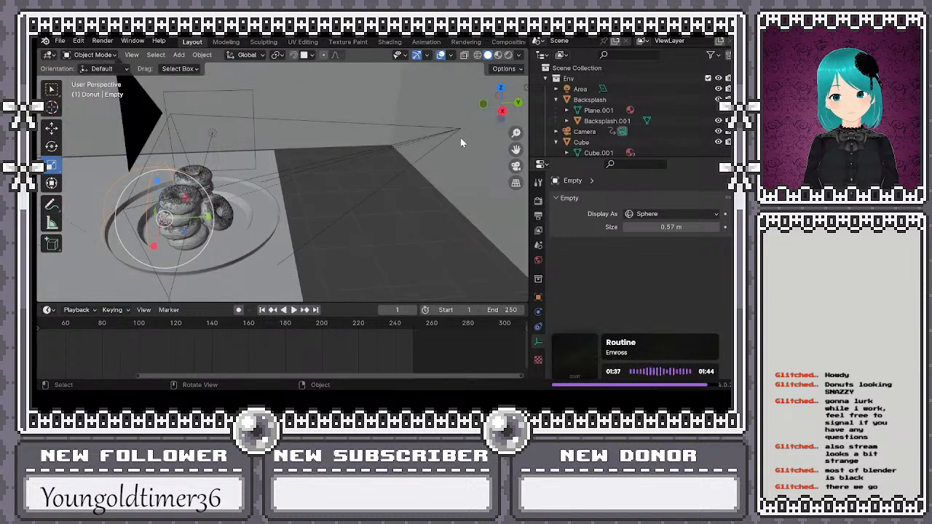
left_click(457, 132)
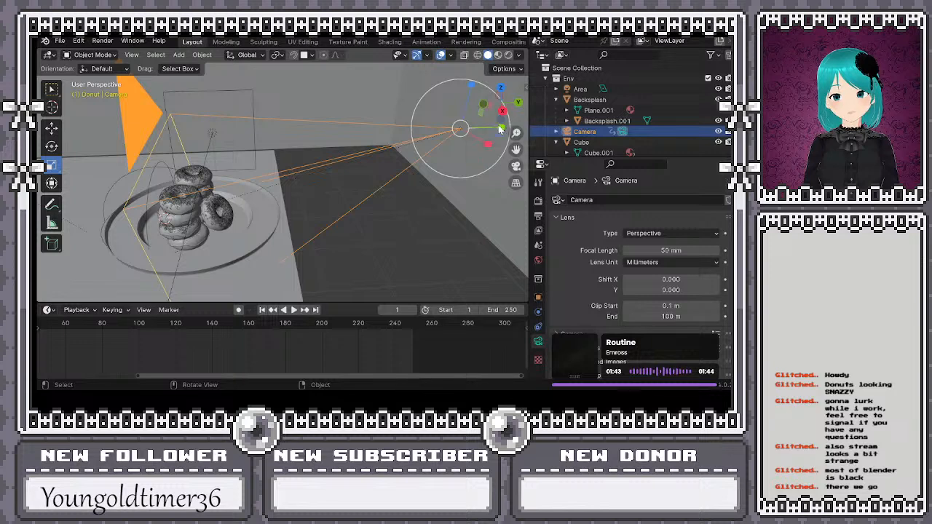
left_click_drag(499, 129, 488, 129)
middle_click_drag(425, 180, 398, 182)
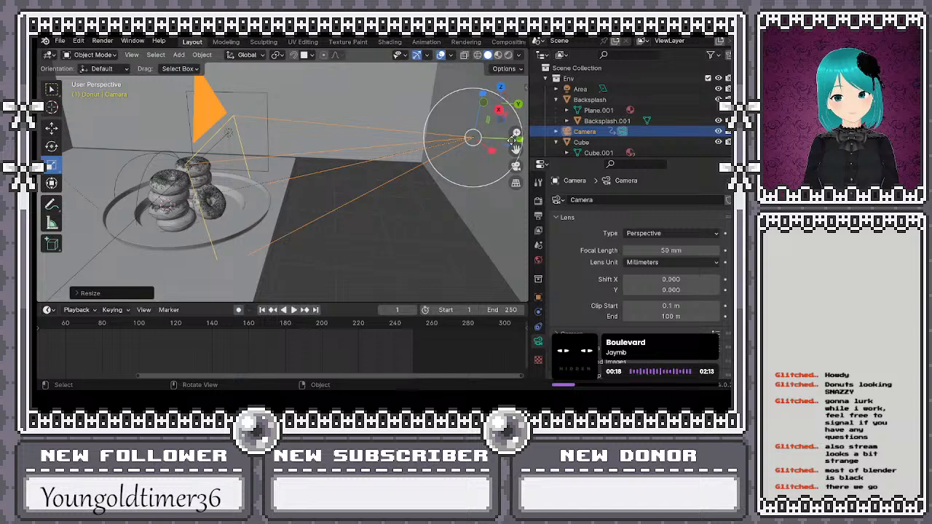
key("g")
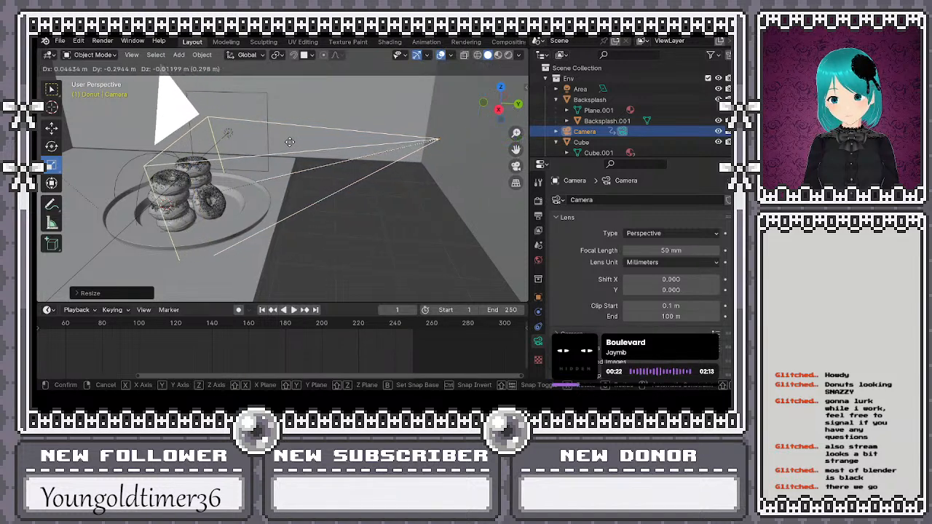
left_click(290, 141)
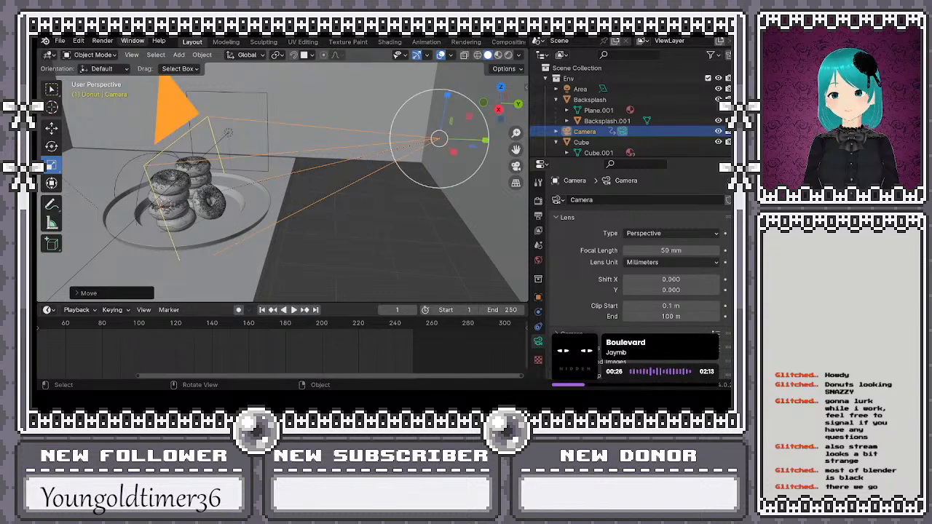
Try turning the sphere empty to swing the attached camera around the donuts
left_click(140, 160)
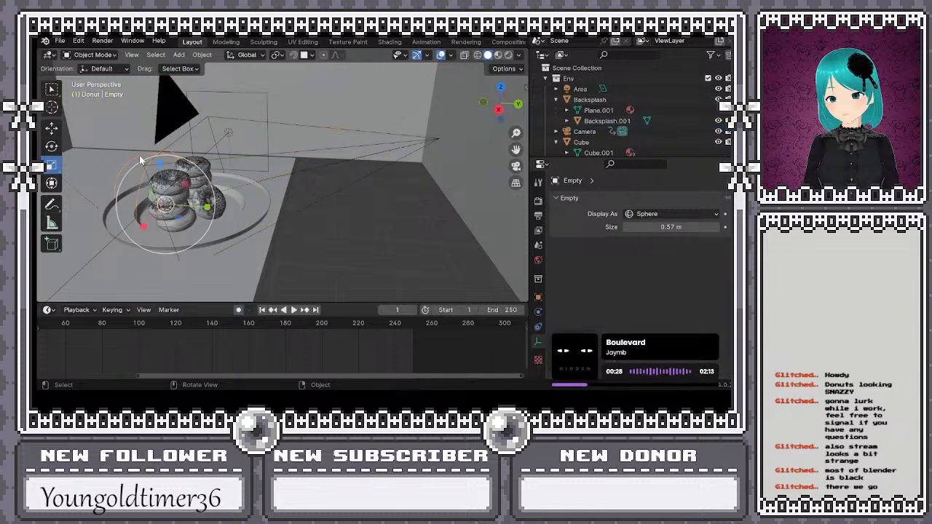
key("r")
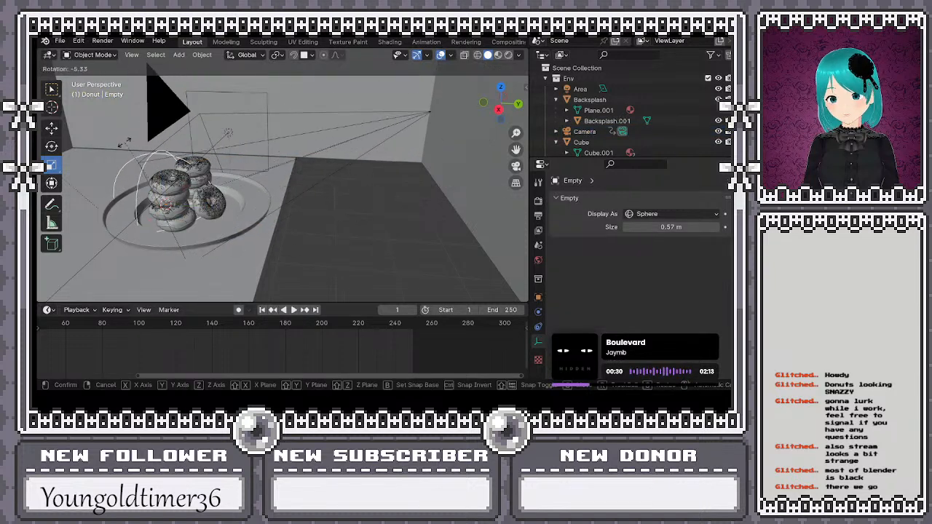
left_click(134, 138)
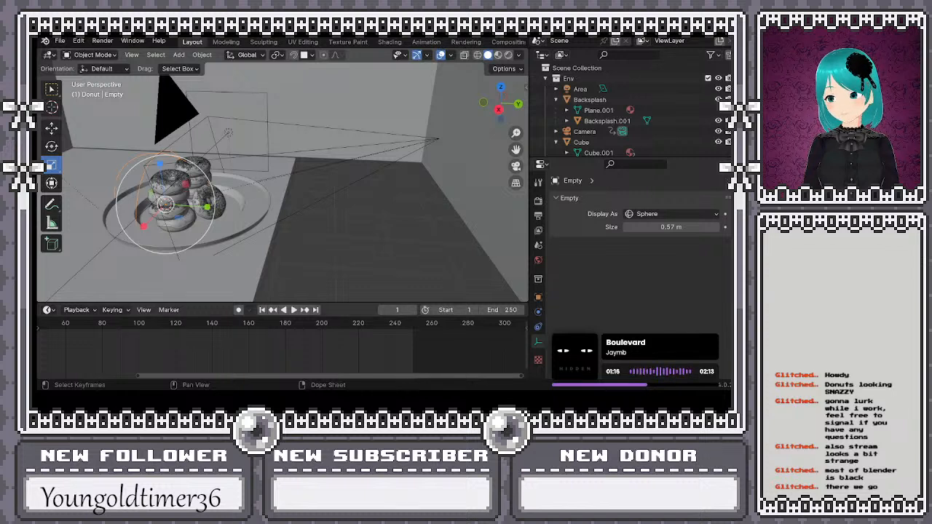
Insert a rotation keyframe on the sphere empty at frame 160
left_click_drag(170, 379, 49, 384)
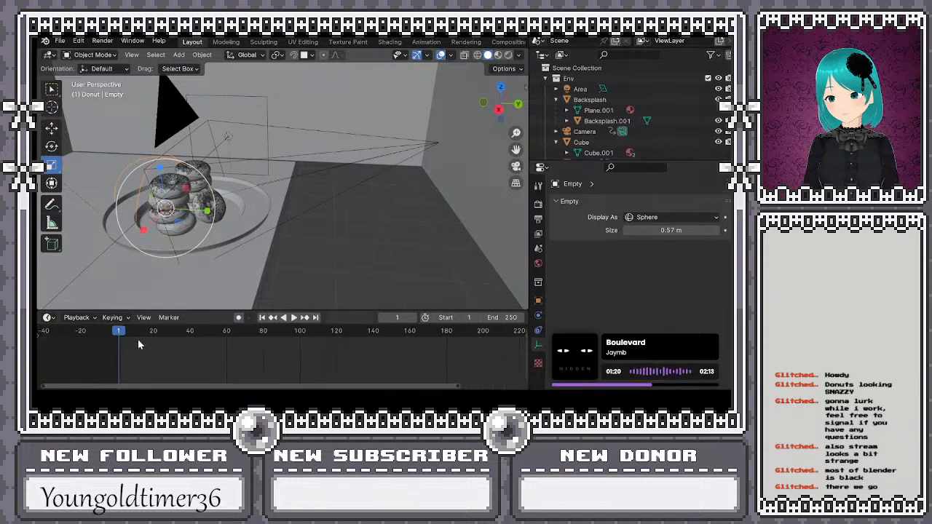
left_click_drag(119, 333, 274, 351)
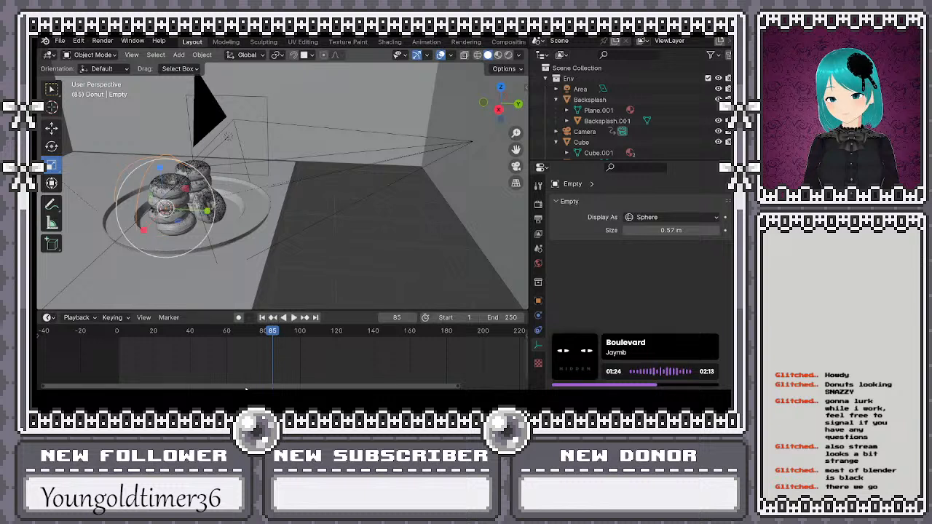
left_click_drag(245, 380, 252, 374)
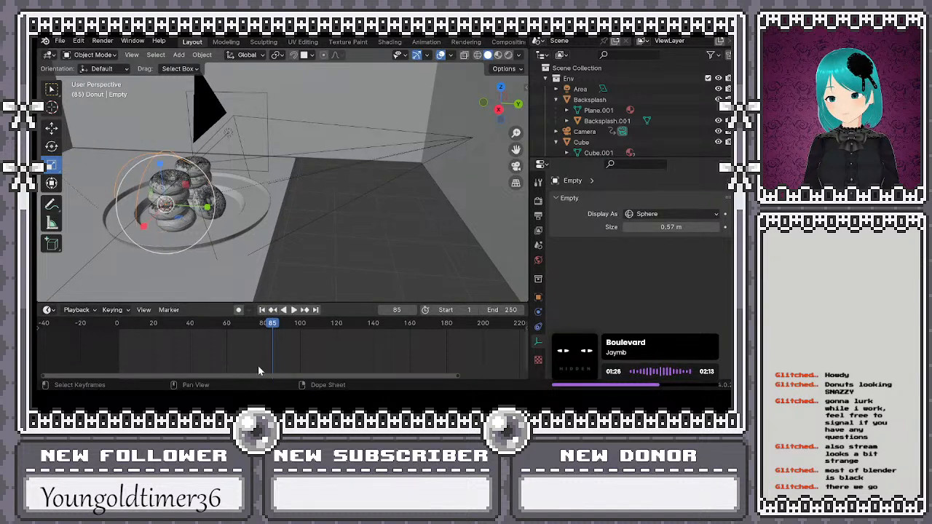
left_click_drag(271, 325, 412, 329)
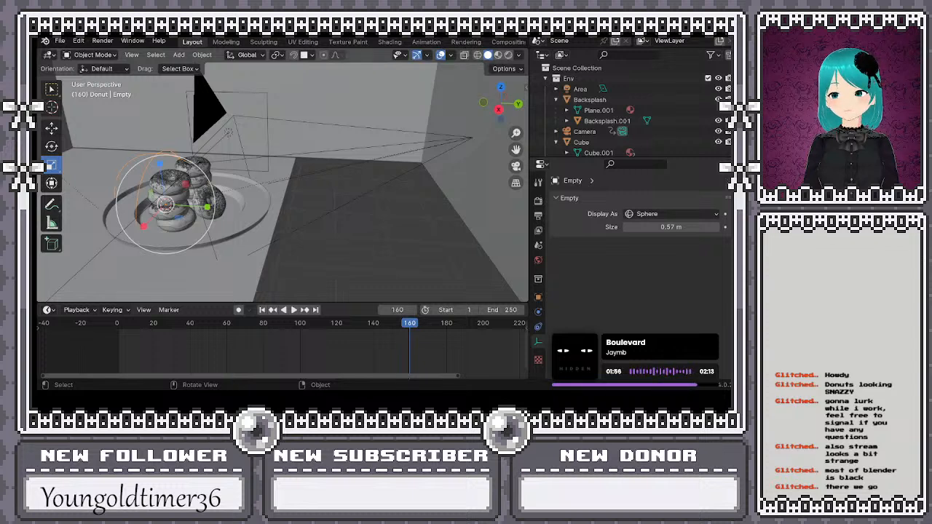
left_click(145, 209)
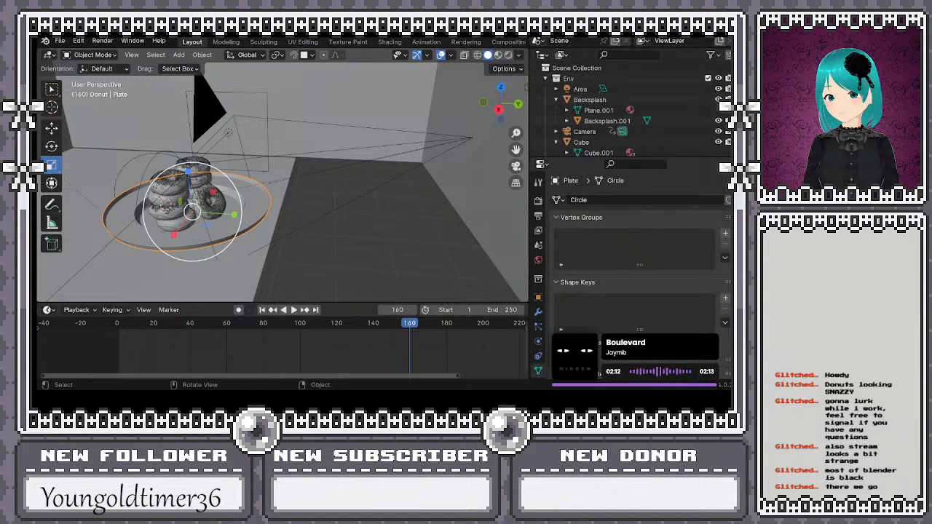
left_click(155, 154)
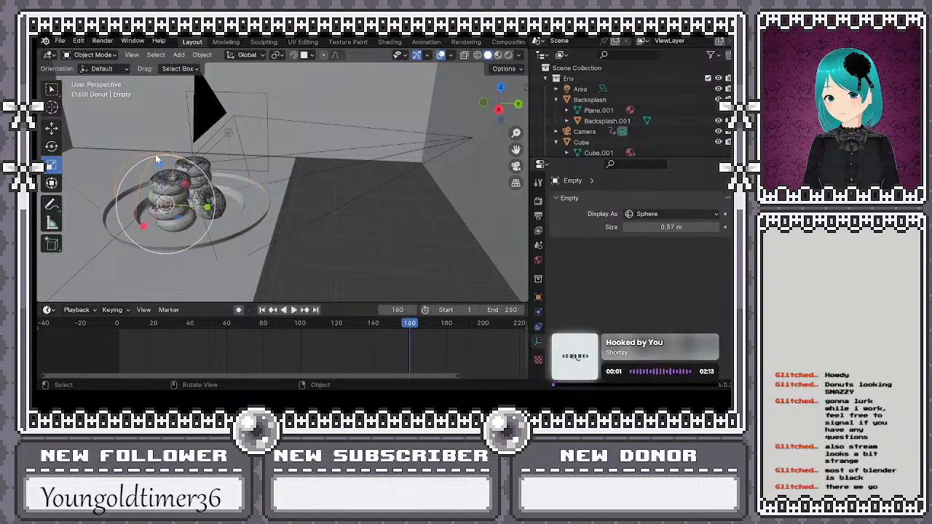
key("i")
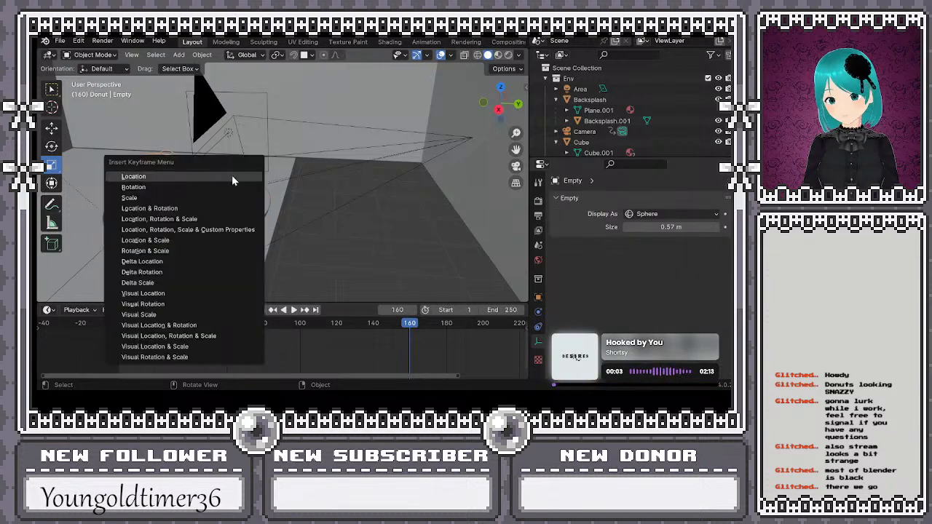
left_click(183, 189)
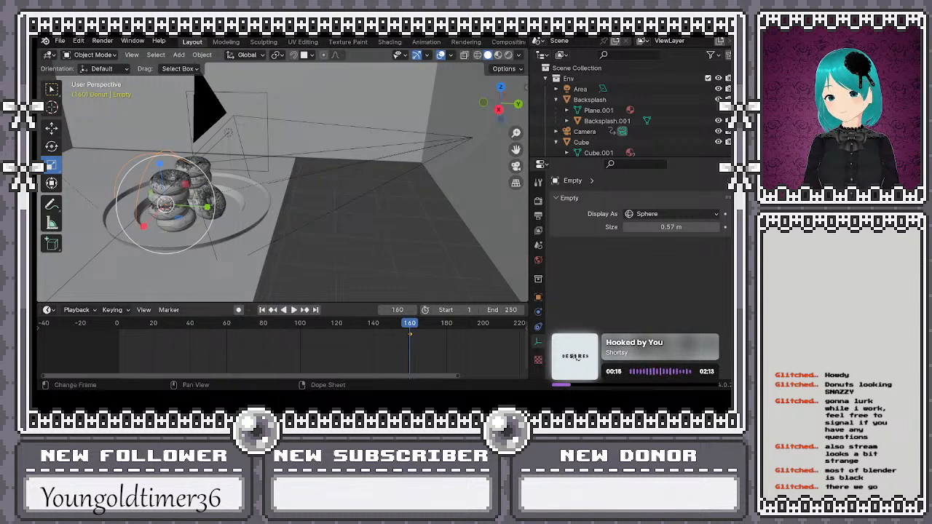
Return to frame 1 and view the donuts through the camera, zoomed in slightly
left_click(119, 327)
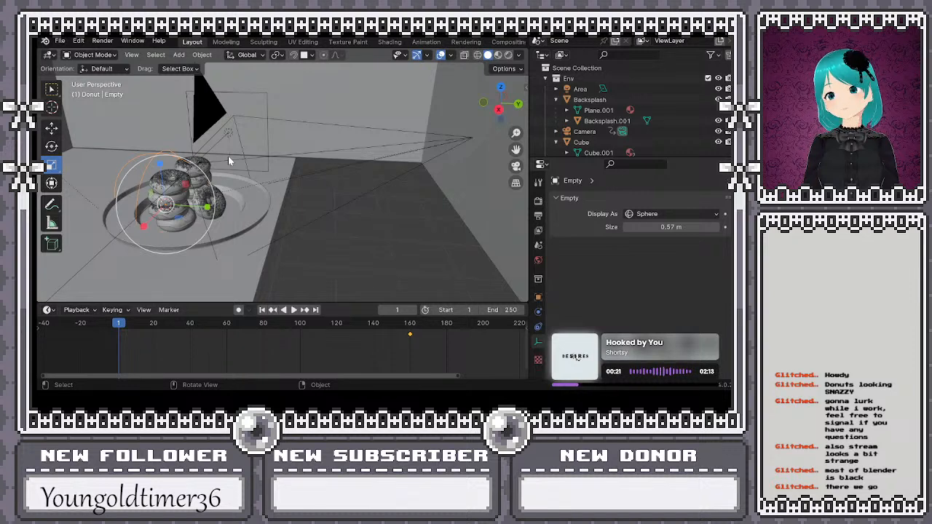
key("KP_0")
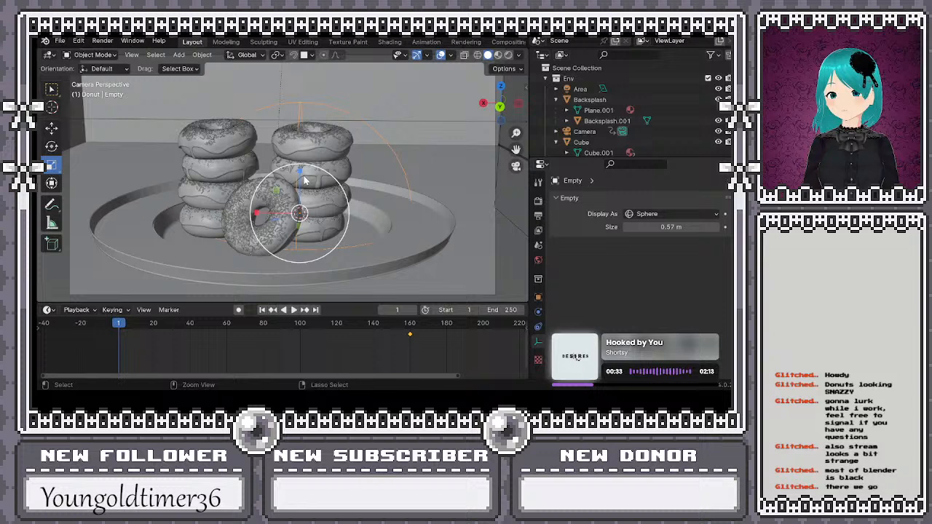
middle_click_drag(315, 178, 331, 168)
right_click(335, 166)
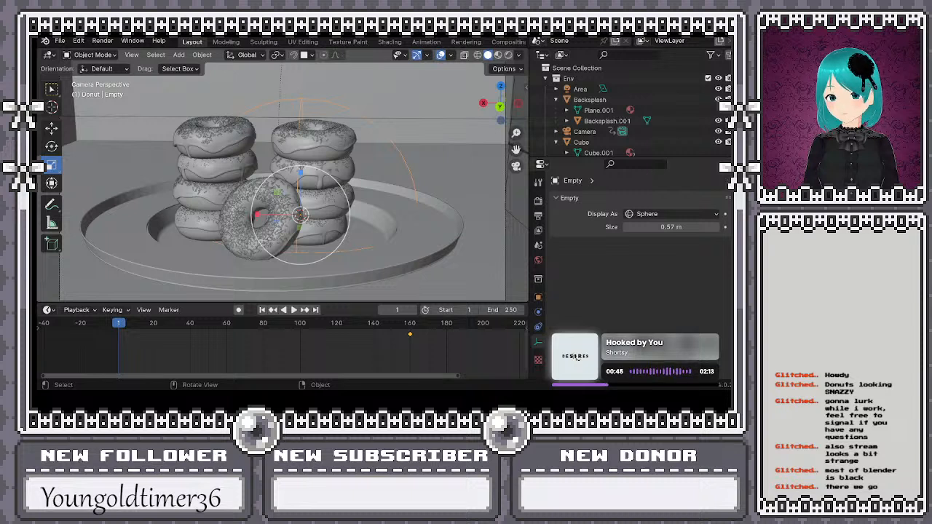
key("x")
left_click(391, 163)
right_click(465, 179)
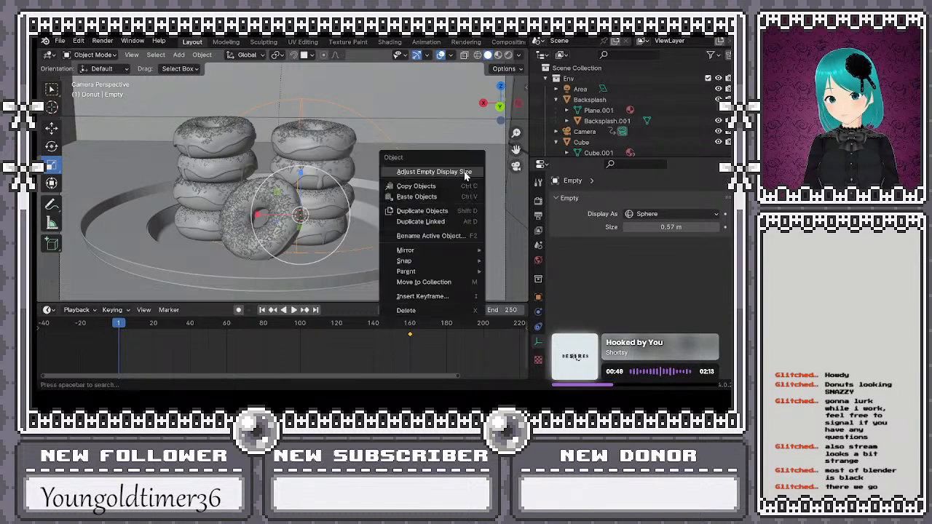
left_click(440, 120)
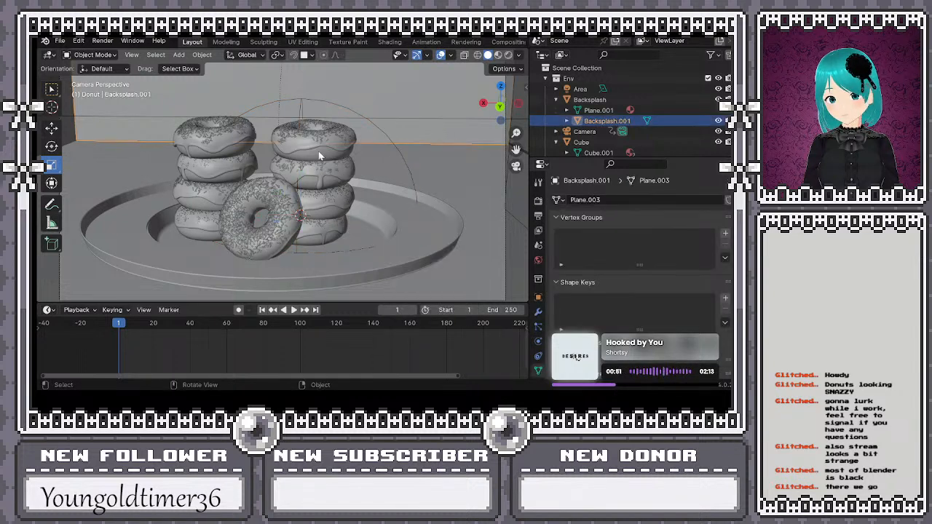
key("ctrl+z")
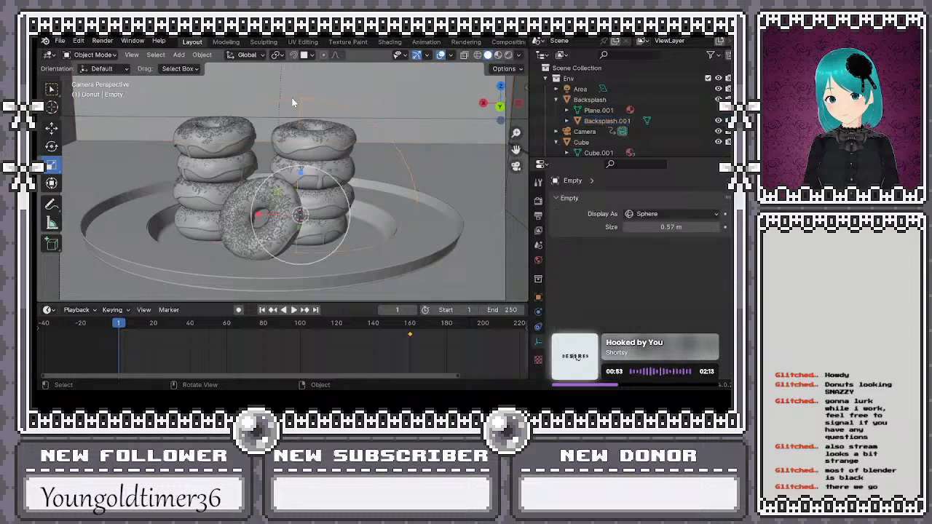
Rotate the sphere empty about 74° along the global X axis and back by about 12° to bring the camera overhead
key("r")
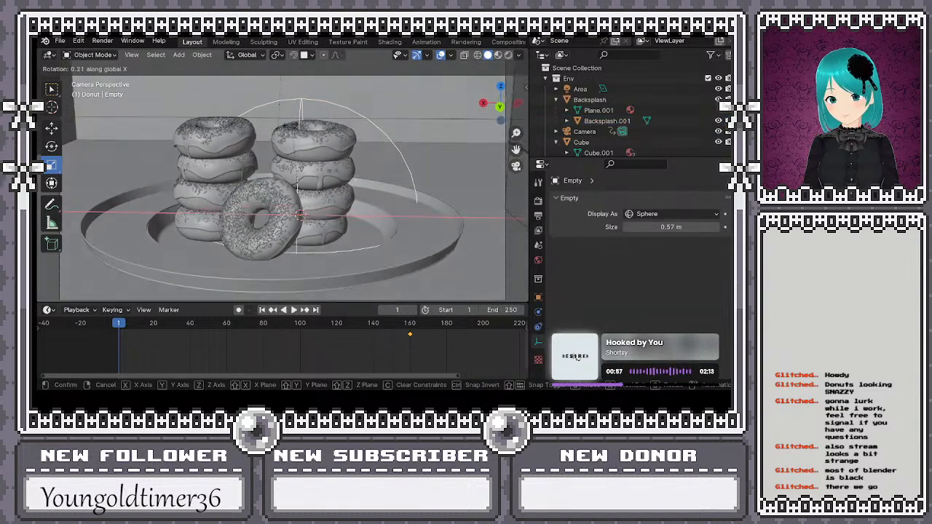
key("x")
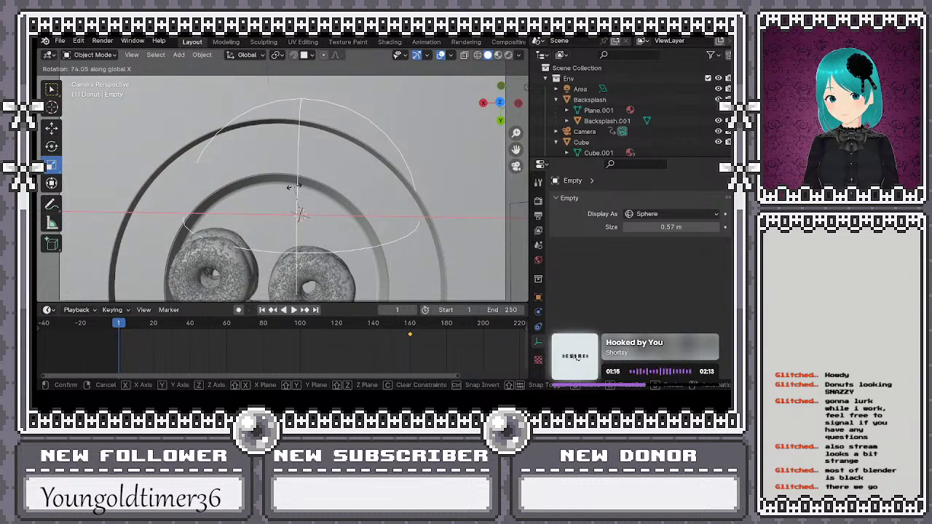
left_click(295, 189)
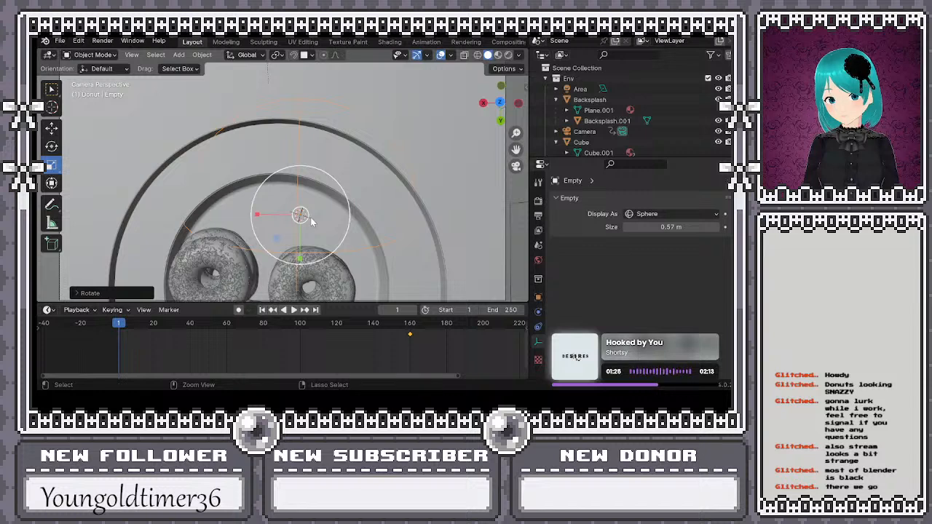
key("r")
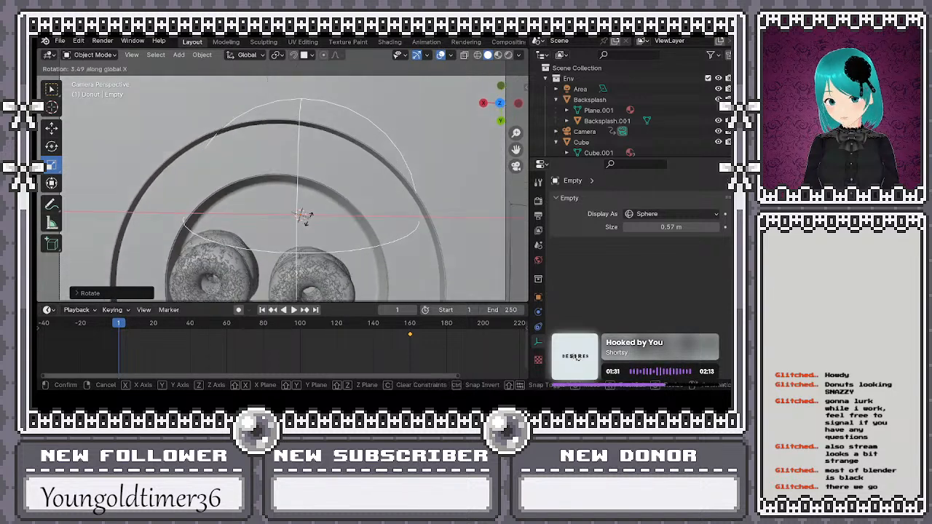
key("x")
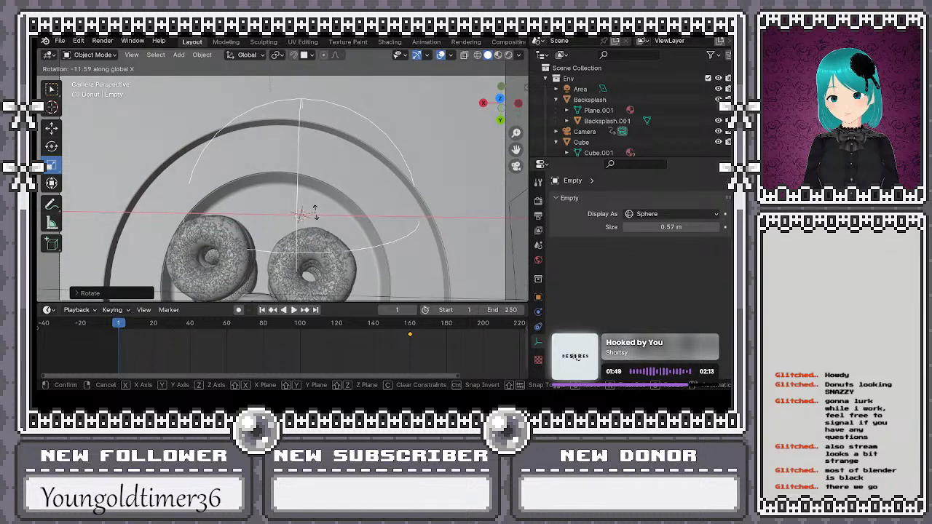
left_click(315, 212)
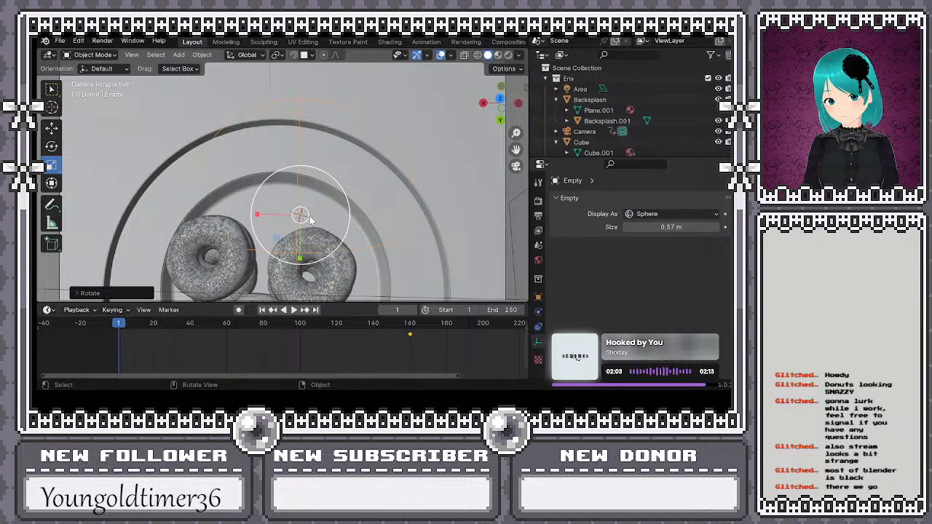
key("KP_0")
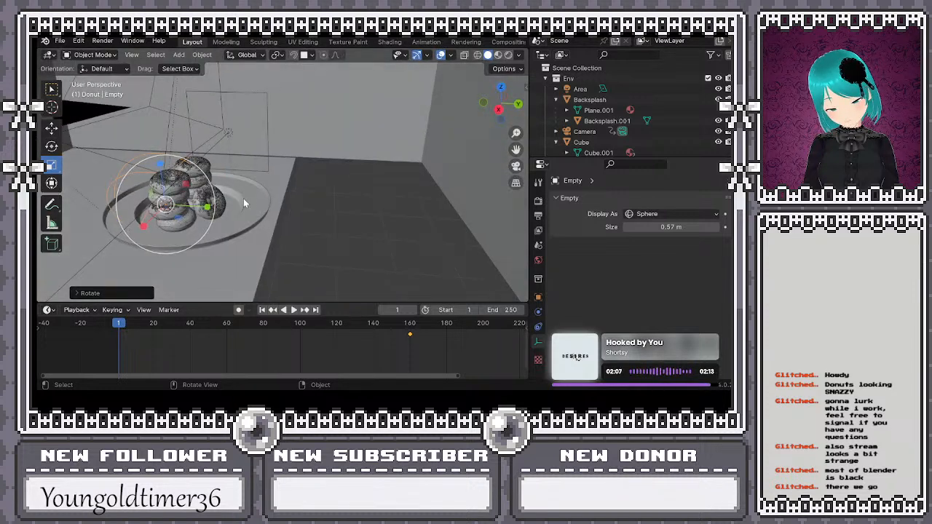
key("KP_0")
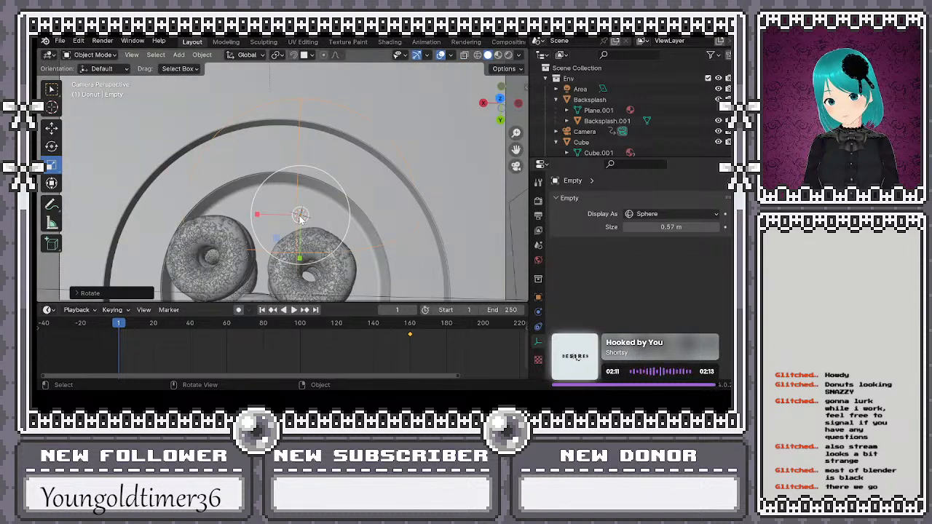
Move the sphere empty about 0.36 m, mostly along Y, to bring all the donuts into the overhead camera view
left_click(300, 217)
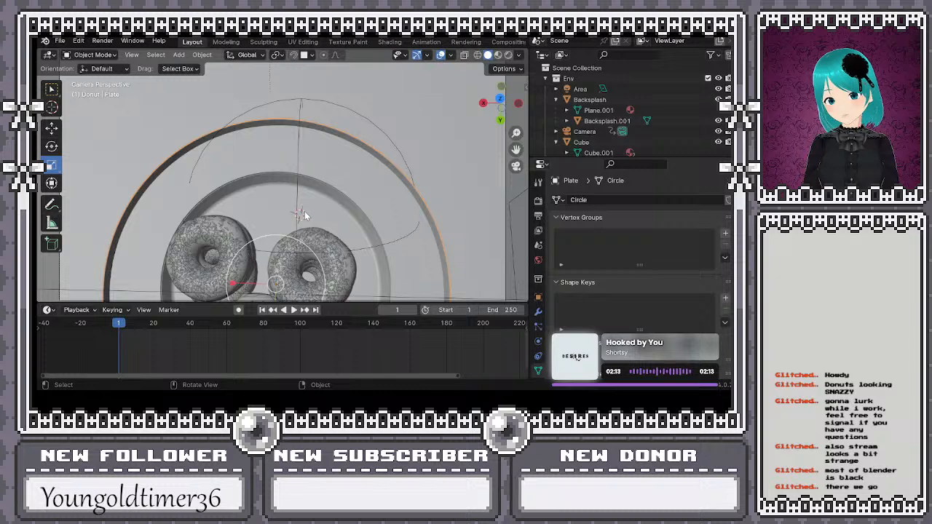
left_click(299, 140)
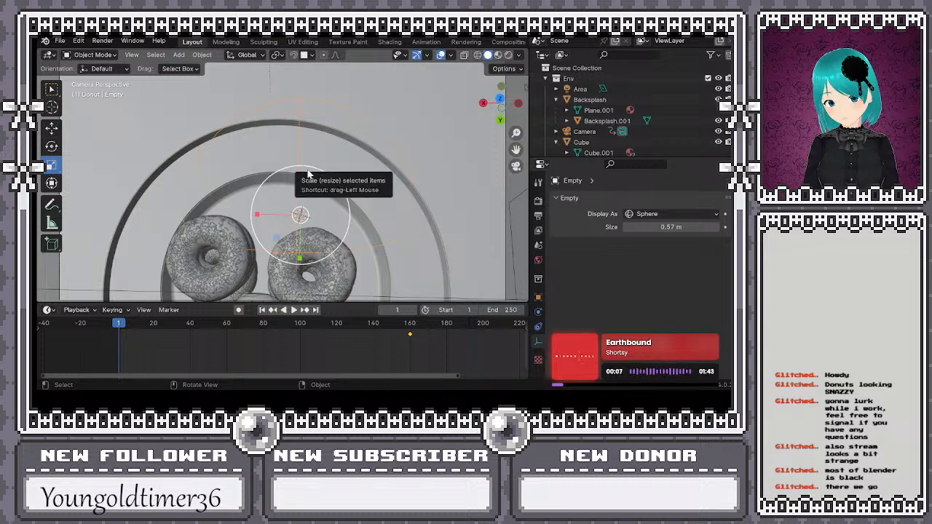
key("g")
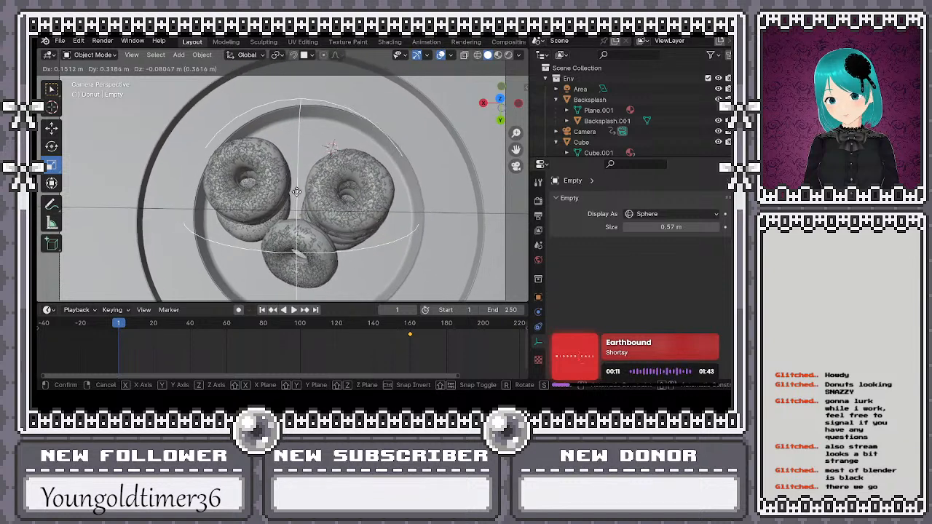
left_click(298, 193)
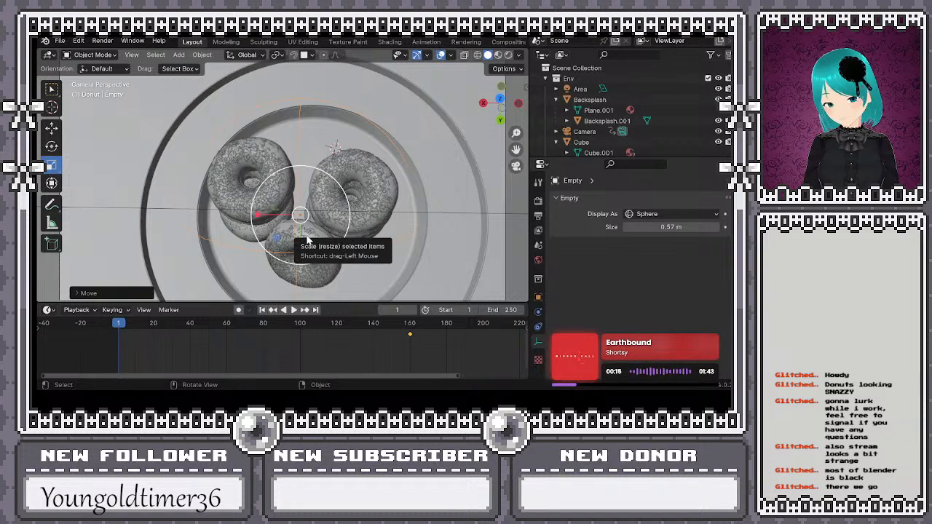
middle_click_drag(306, 241, 306, 234)
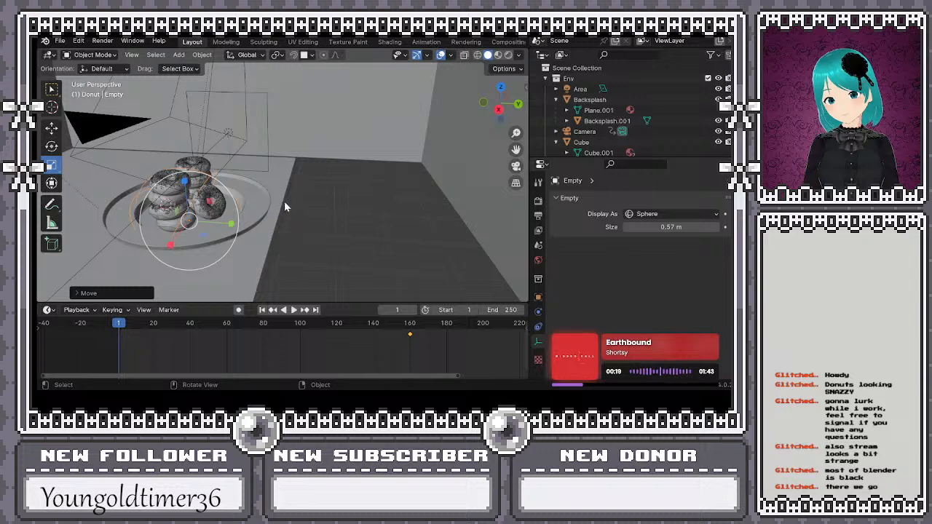
key("KP_0")
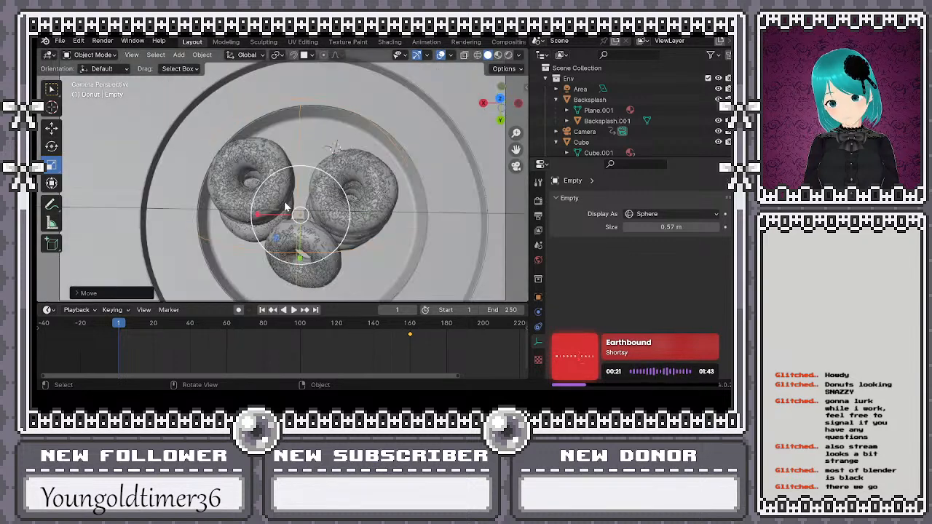
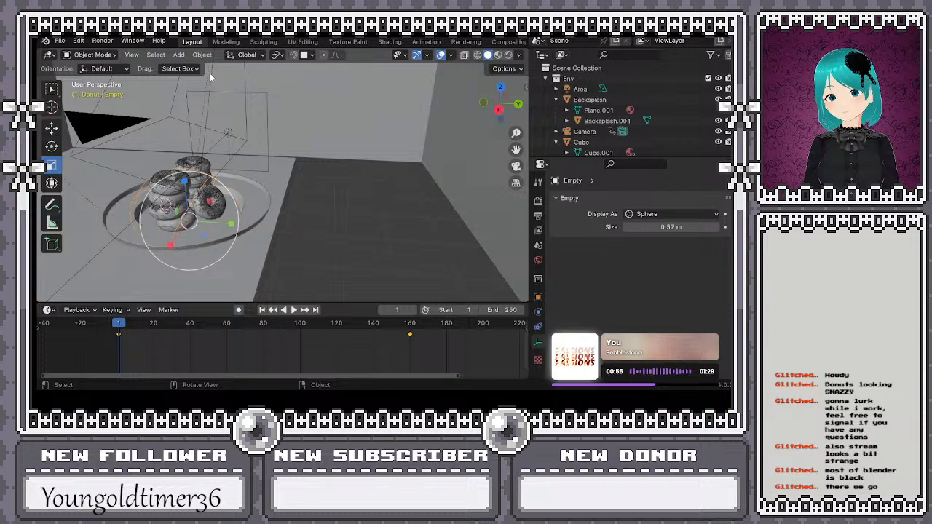
Try moving the camera down closer to the donuts and check the framing through the camera
left_click(210, 74)
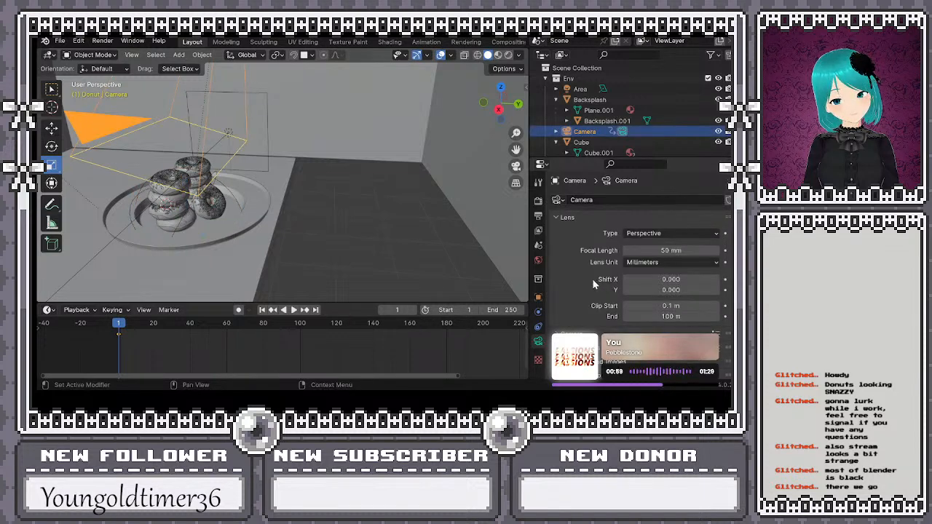
scroll(592, 278, "down", 4)
middle_click_drag(260, 215, 306, 262)
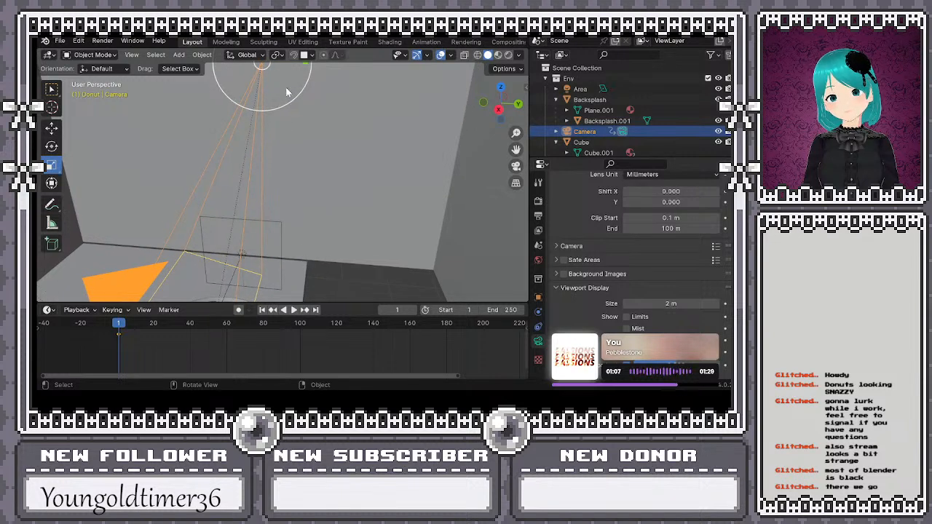
key("g")
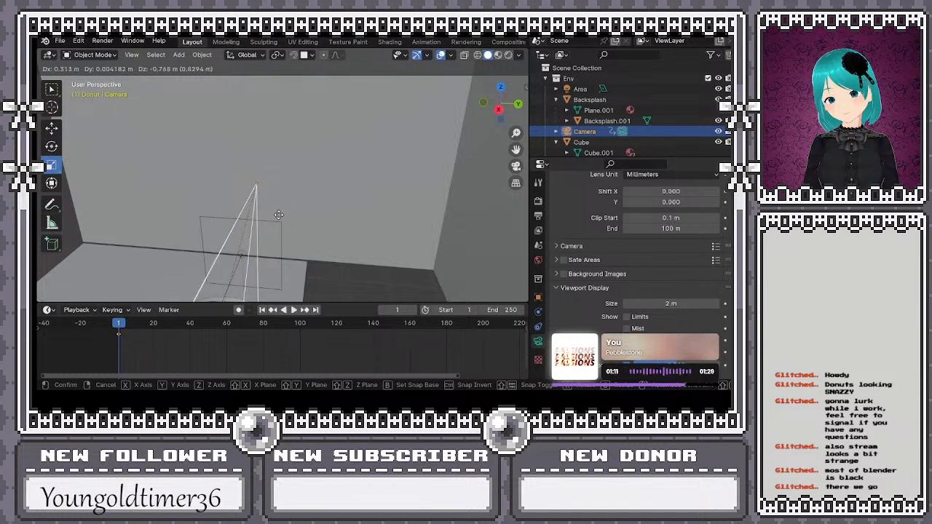
left_click(282, 171)
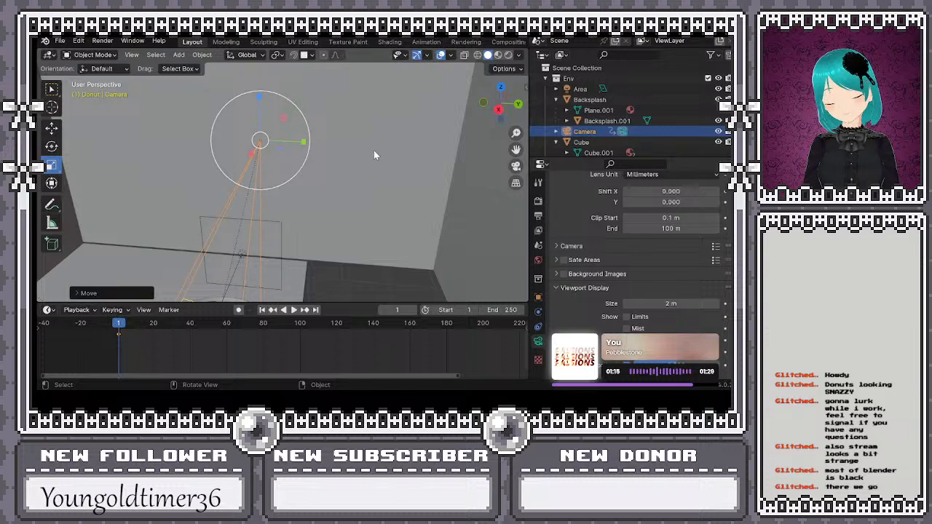
key("KP_0")
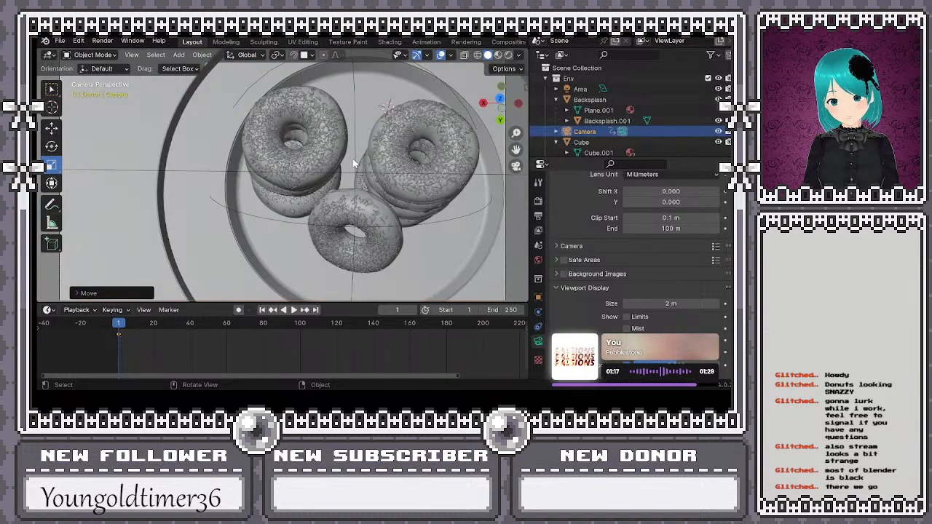
key("Home")
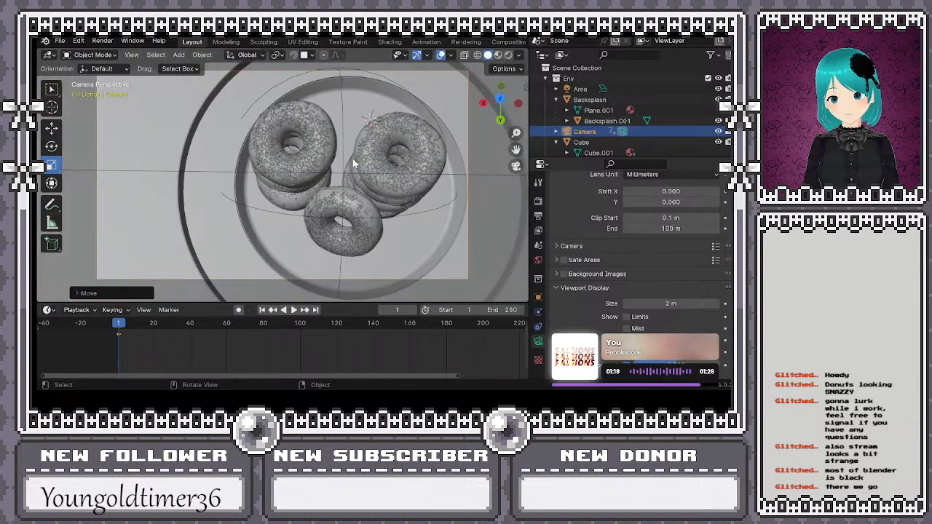
scroll(354, 164, "down", 2)
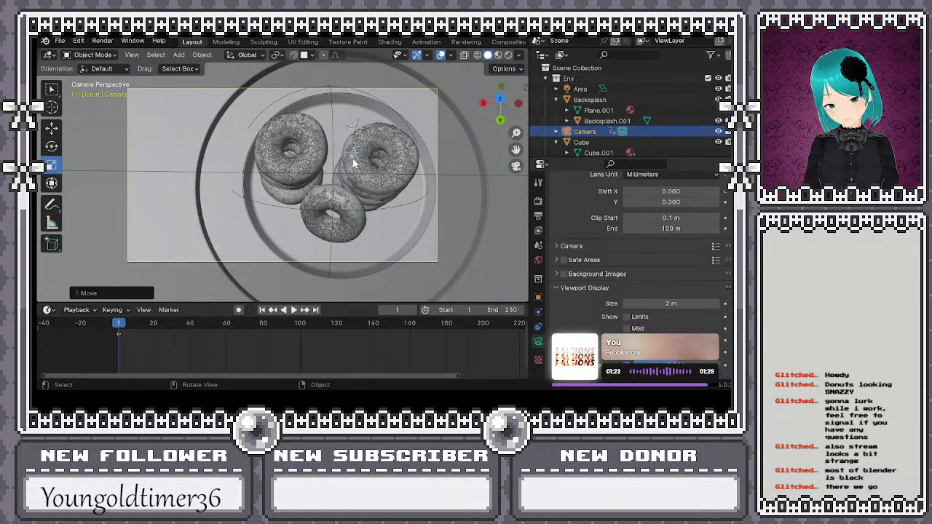
mouse_move(353, 164)
middle_mouse_down()
mouse_move(320, 161)
mouse_move(351, 164)
middle_mouse_up()
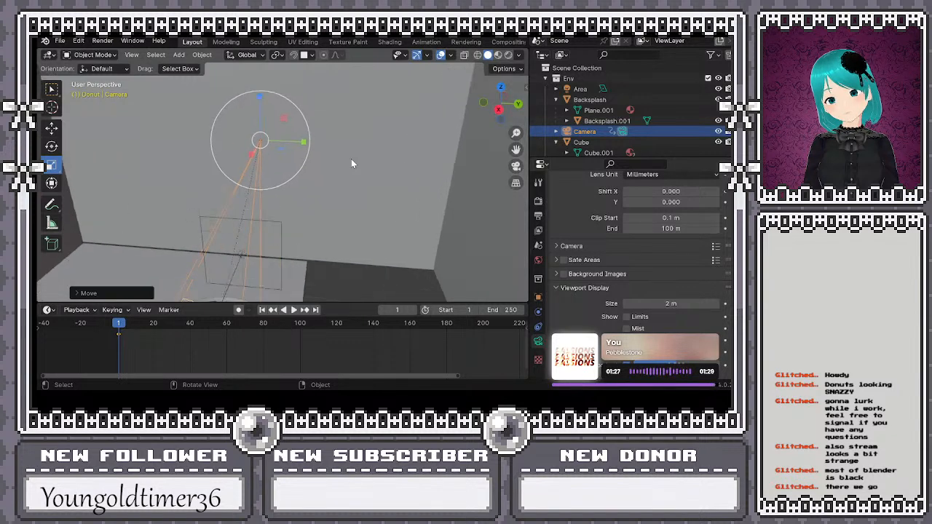
key("KP_0")
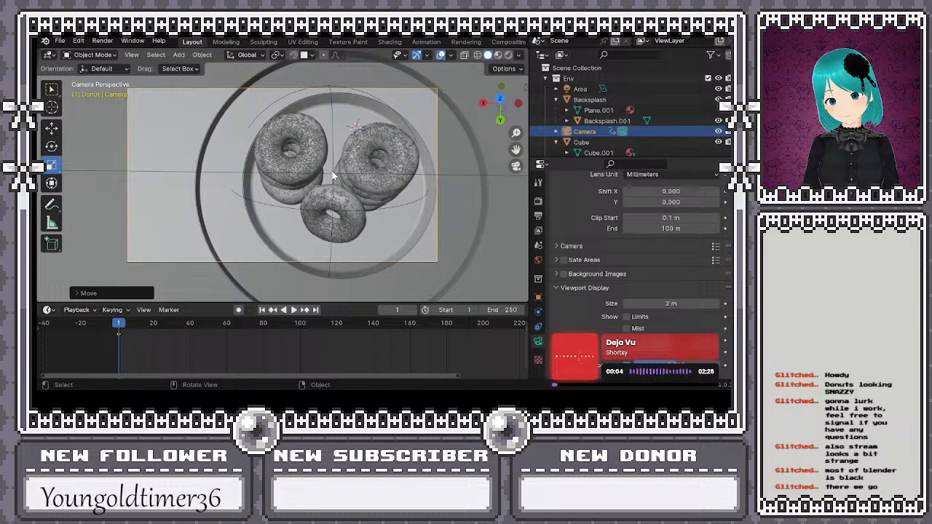
Select the sphere empty and move it about 0.28 m in the negative X direction to reframe the donuts
left_click(333, 177)
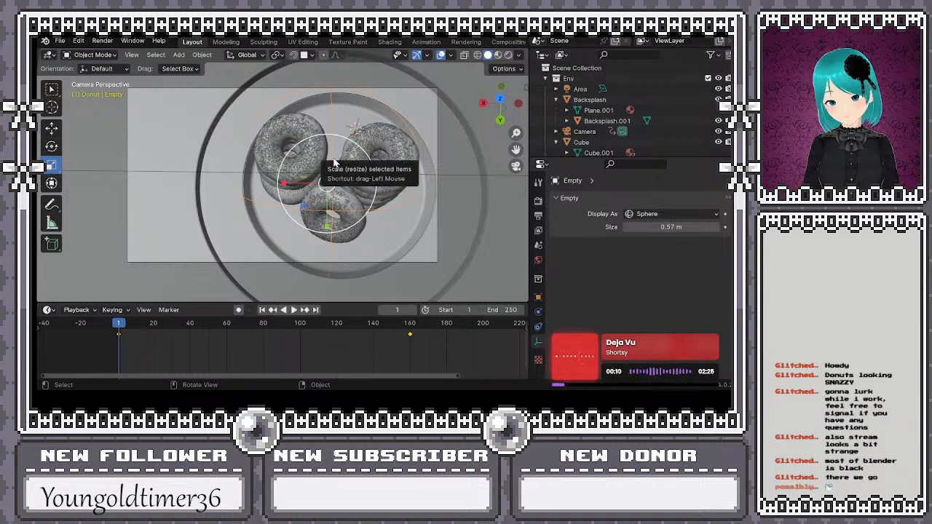
key("g")
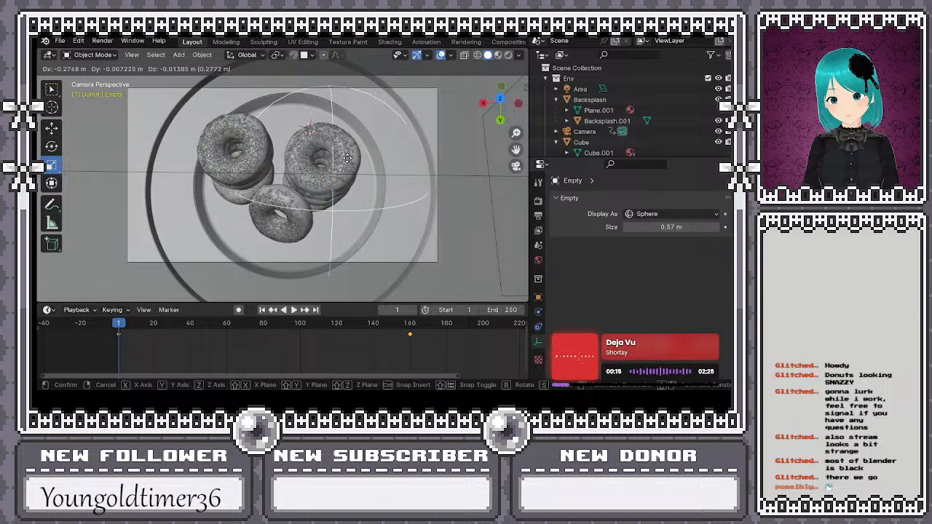
left_click(348, 158)
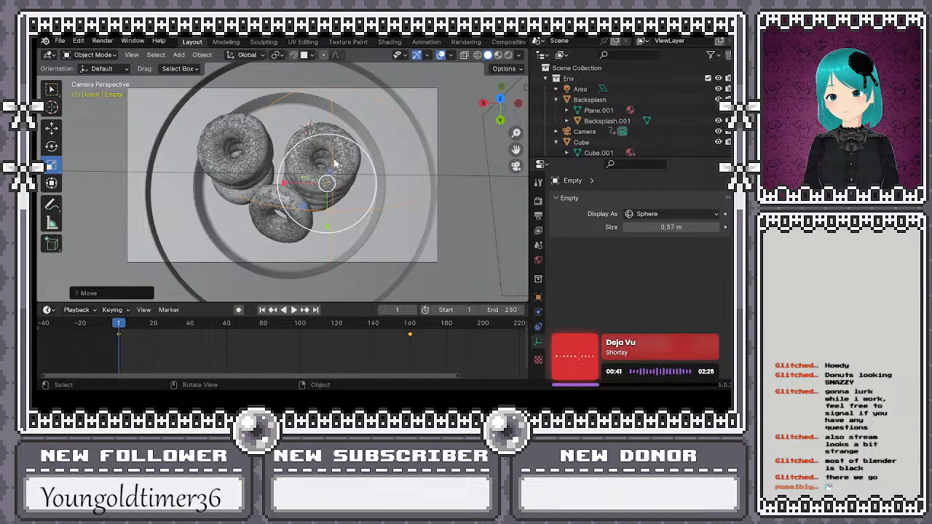
Play the animation through the camera, return to frame 1 and view the camera setup from outside
key("space")
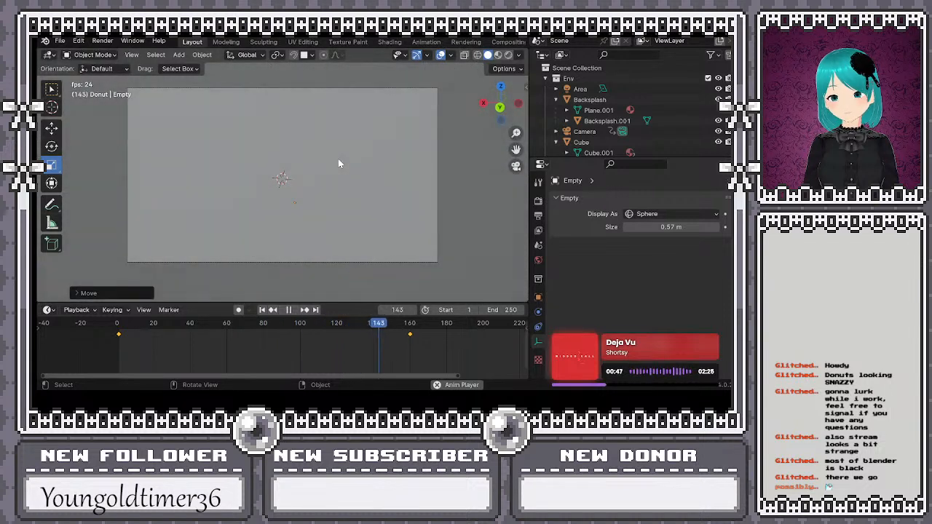
key("space")
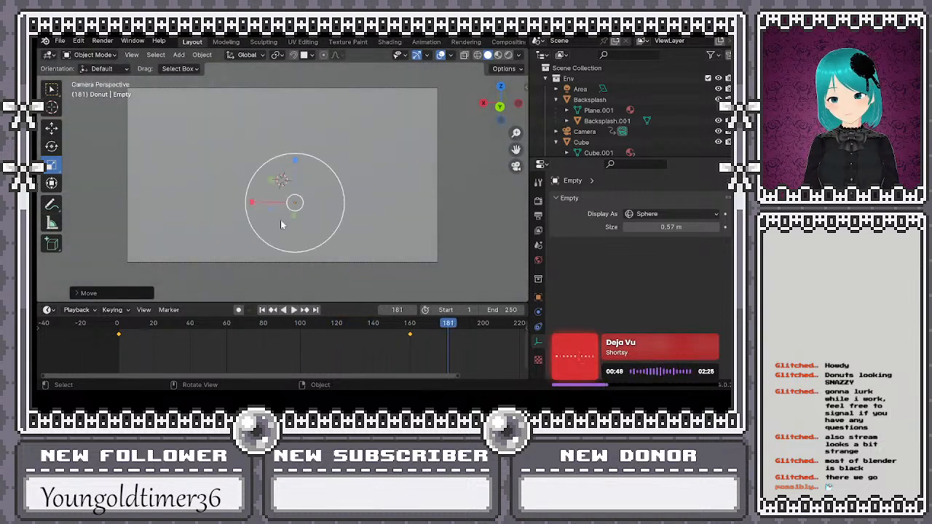
left_click(267, 310)
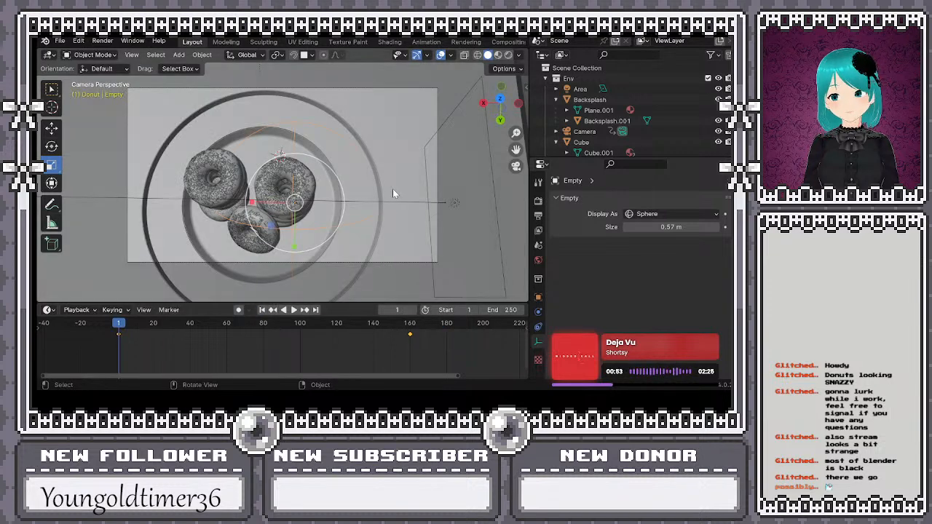
key("KP_0")
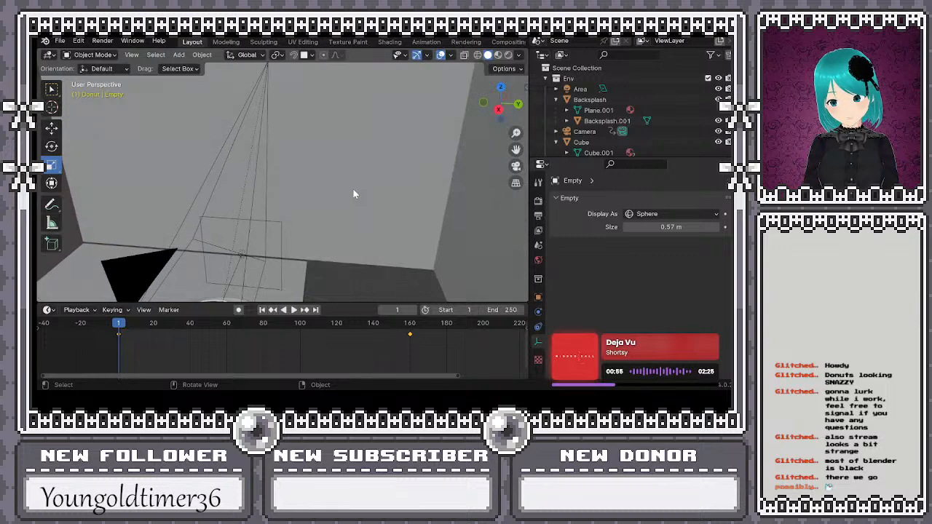
scroll(258, 149, "down", 2)
scroll(259, 148, "up", 1)
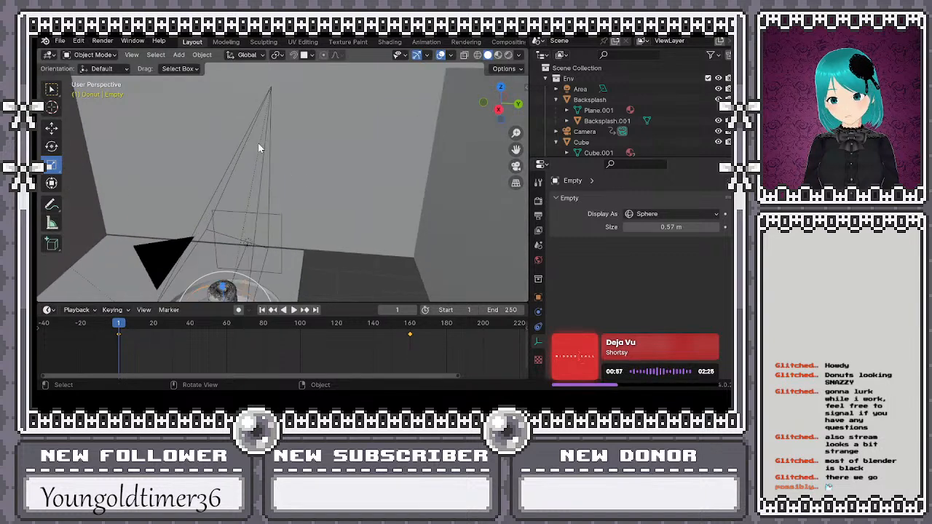
Select the camera and lower the F-Stop in its depth-of-field aperture settings to 2.3
left_click(269, 107)
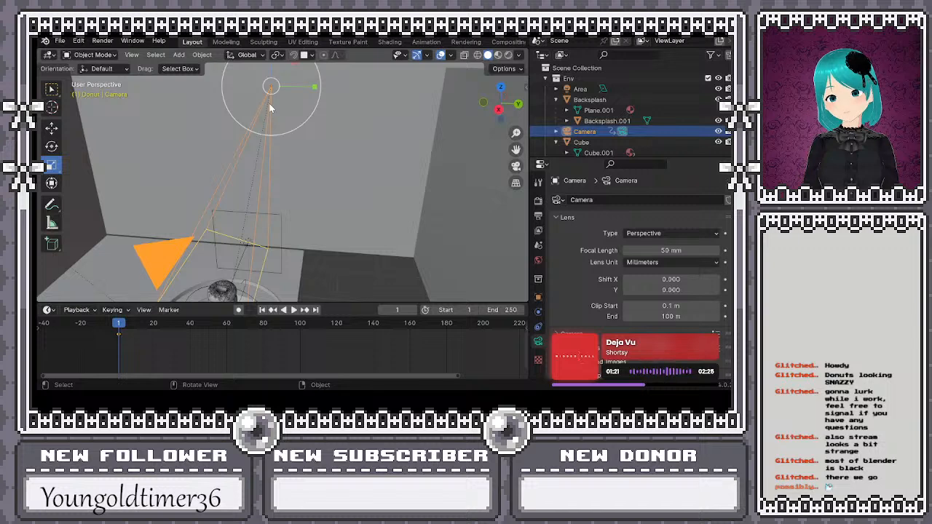
mouse_move(181, 209)
middle_mouse_down()
mouse_move(107, 204)
mouse_move(253, 212)
mouse_move(214, 226)
mouse_move(196, 193)
mouse_move(179, 197)
middle_mouse_up()
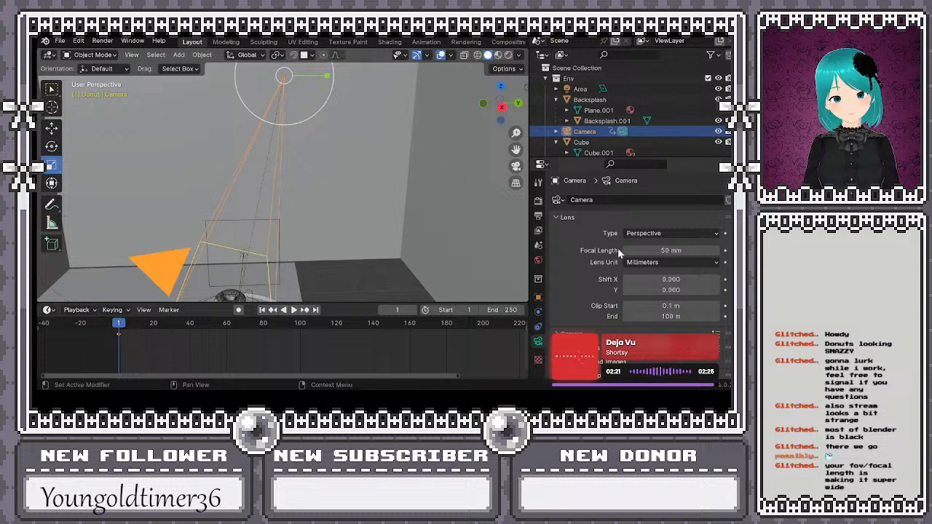
scroll(574, 269, "down", 5)
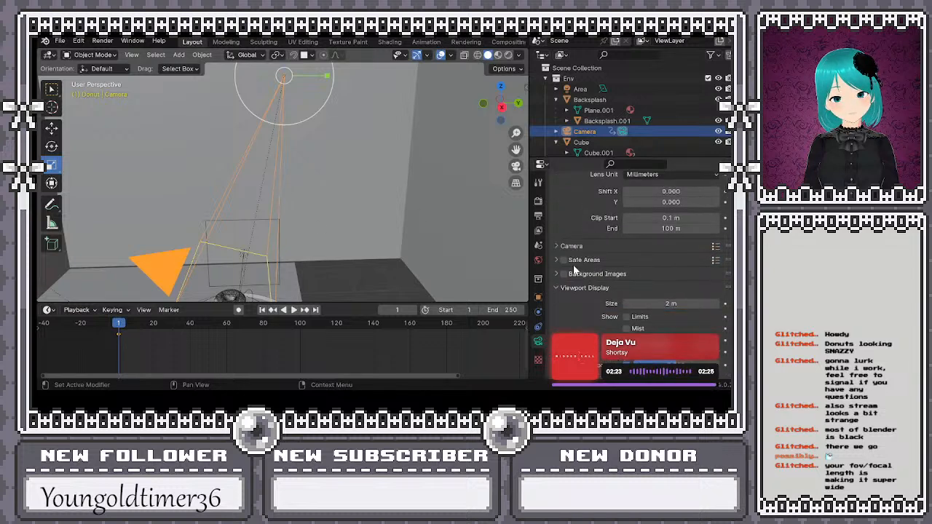
scroll(573, 269, "down", 4)
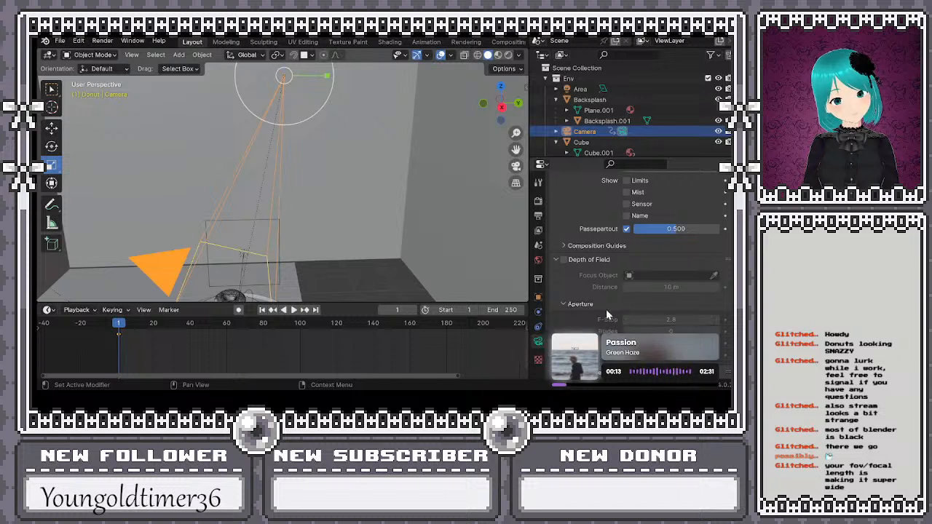
scroll(619, 306, "up", 3)
scroll(612, 313, "down", 3)
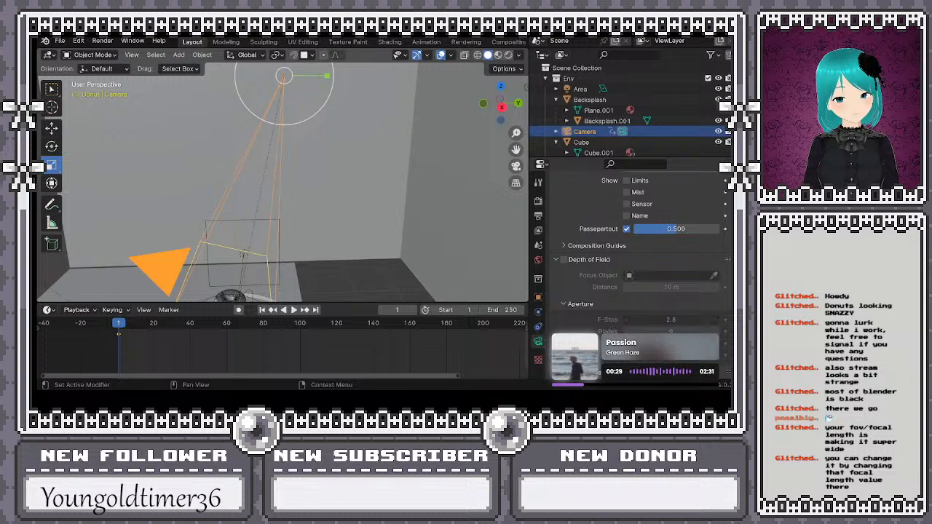
left_click_drag(671, 320, 634, 319)
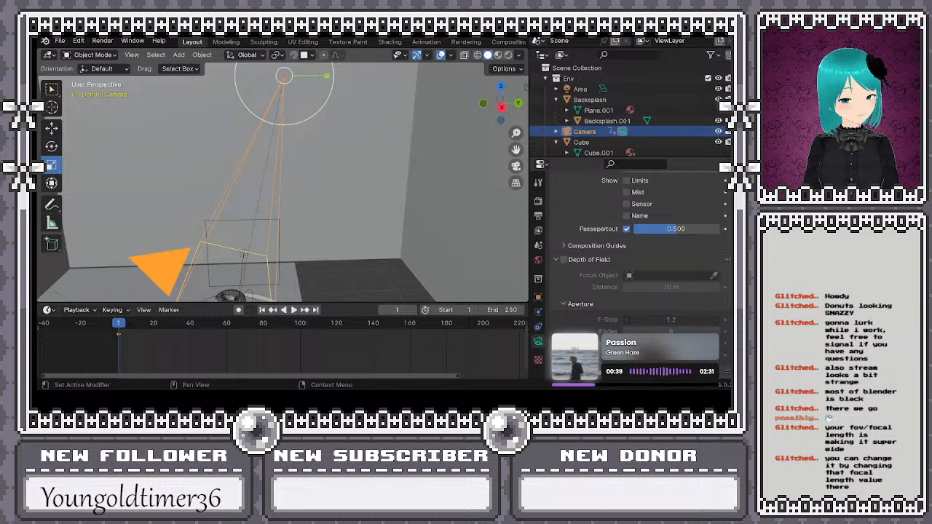
left_click_drag(671, 319, 660, 319)
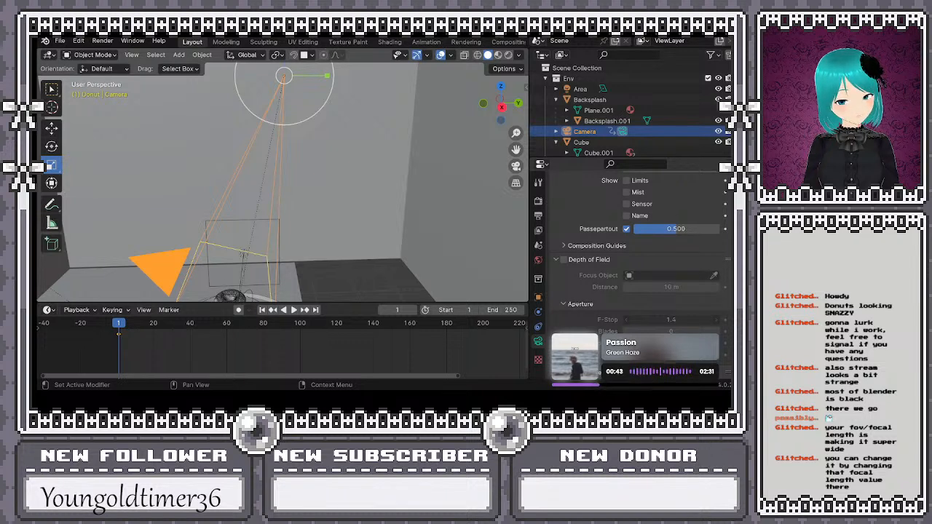
left_click_drag(668, 320, 682, 320)
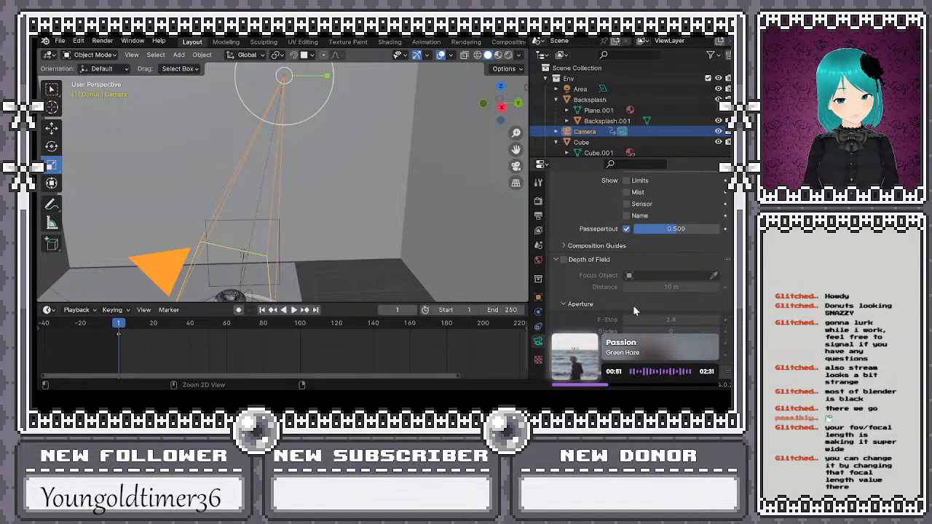
left_click_drag(626, 322, 656, 322)
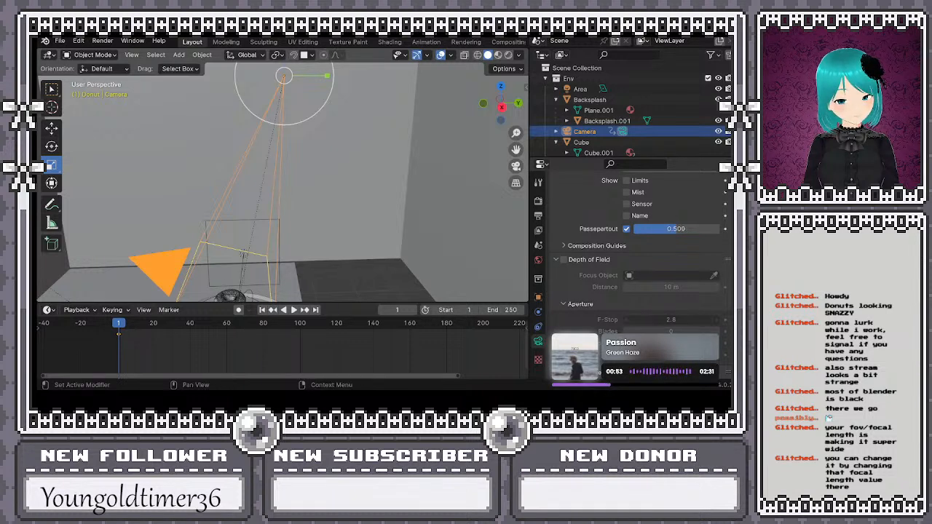
left_click(628, 319)
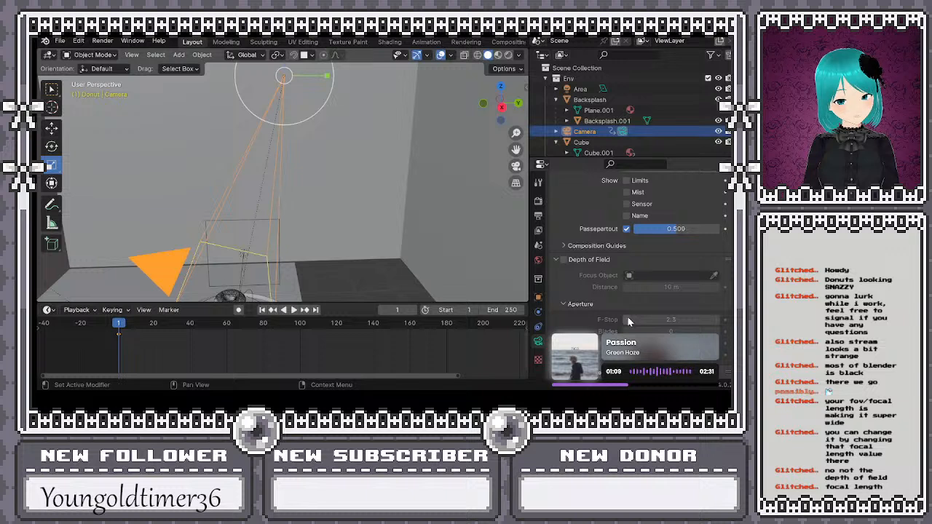
left_click(568, 305)
Set the camera's focal length to 36 mm to widen its view of the donuts
scroll(568, 308, "up", 3)
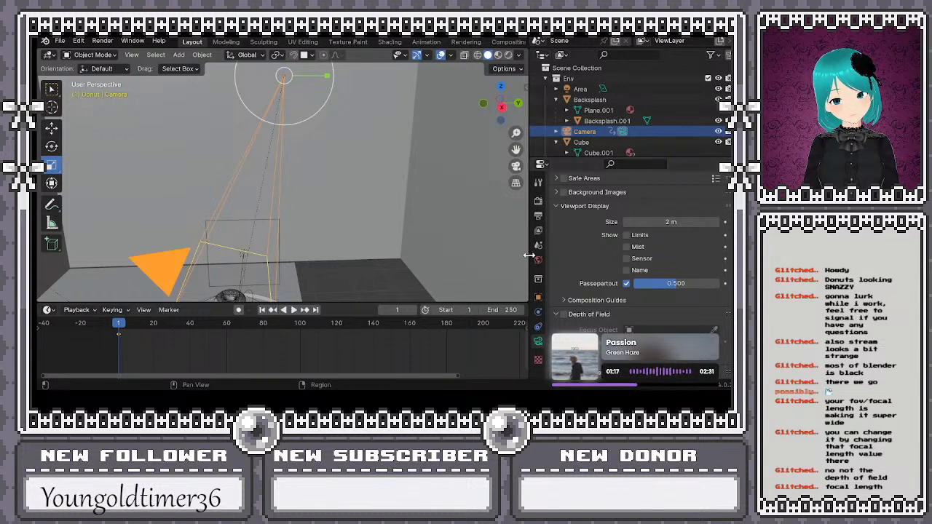
scroll(580, 249, "up", 6)
scroll(580, 249, "up", 2)
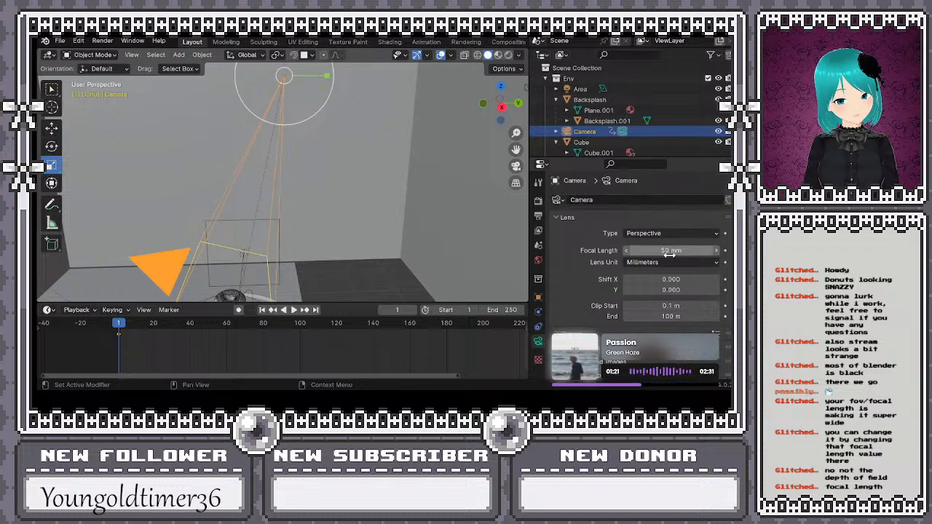
left_click(626, 250)
left_click(626, 251)
left_click(626, 251)
left_click(626, 251)
left_click(625, 251)
left_click(626, 251)
left_click(625, 251)
left_click(625, 250)
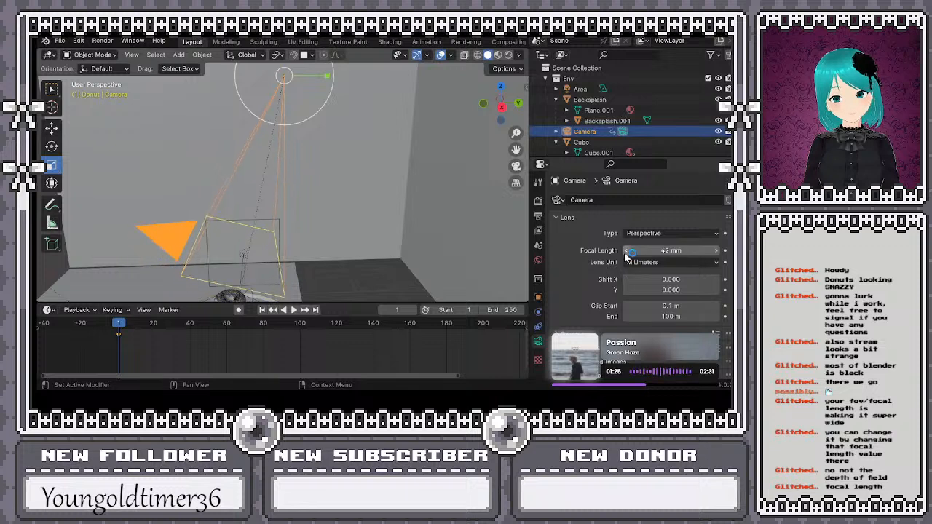
left_click(625, 251)
left_click(626, 251)
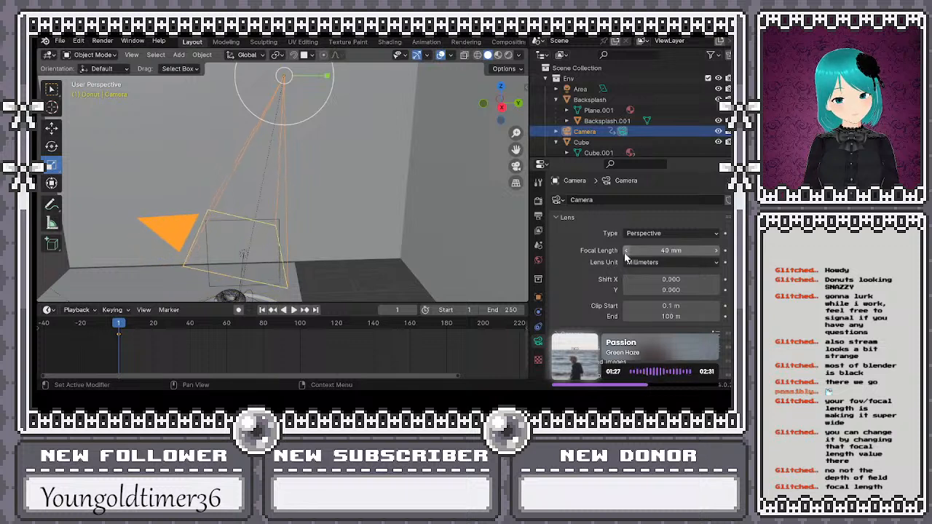
left_click(626, 251)
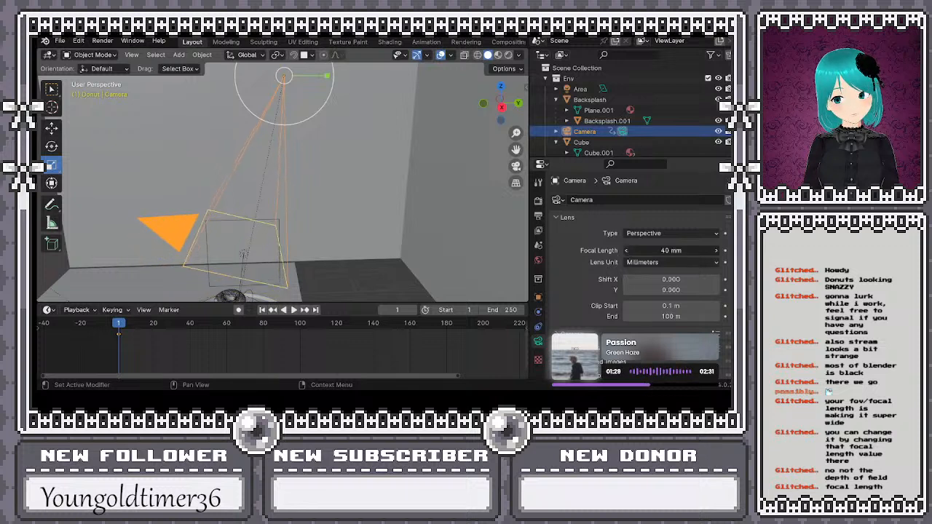
left_click(625, 250)
left_click(626, 250)
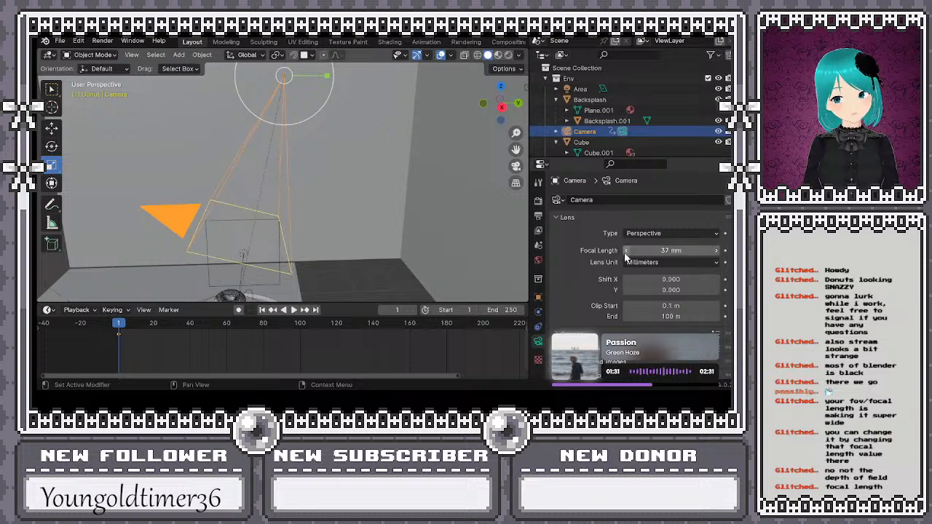
left_click(626, 250)
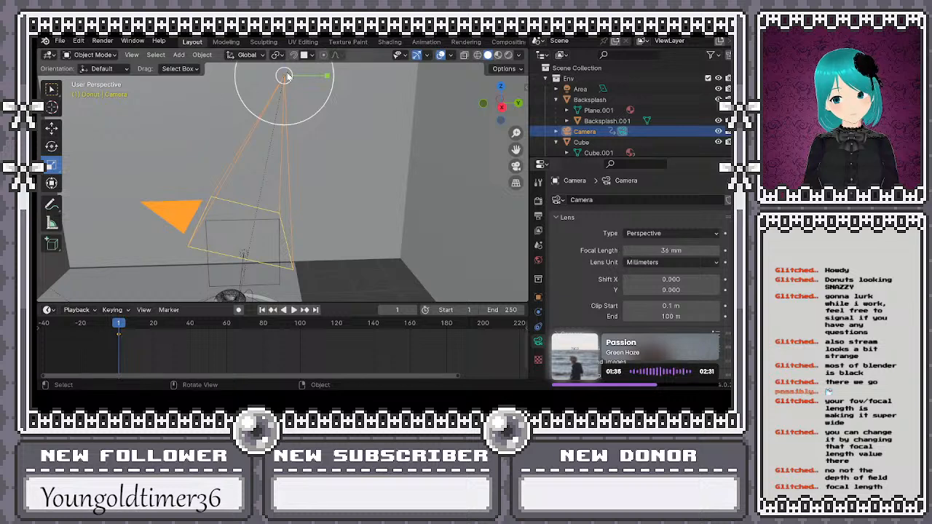
key("s")
key("Escape")
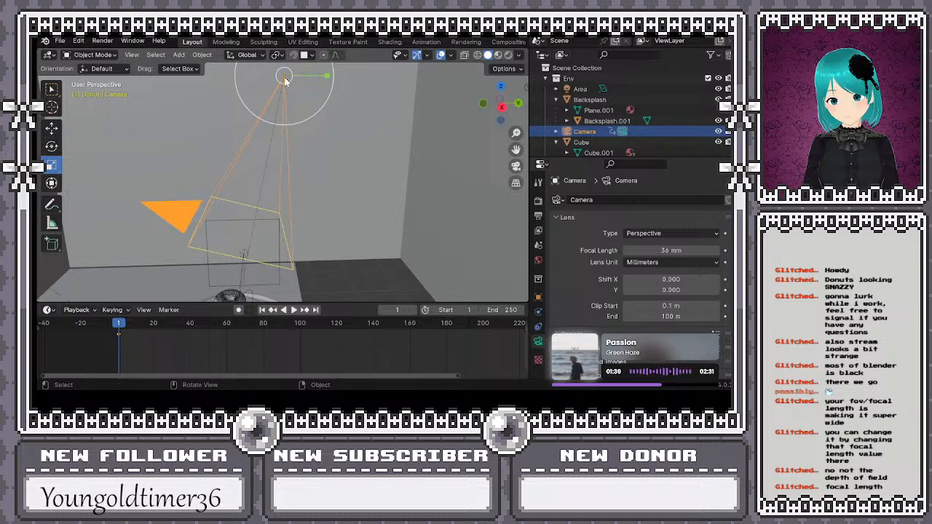
Play the animation through the camera to check the wider lens, return to frame 1 and leave the camera view
key("KP_0")
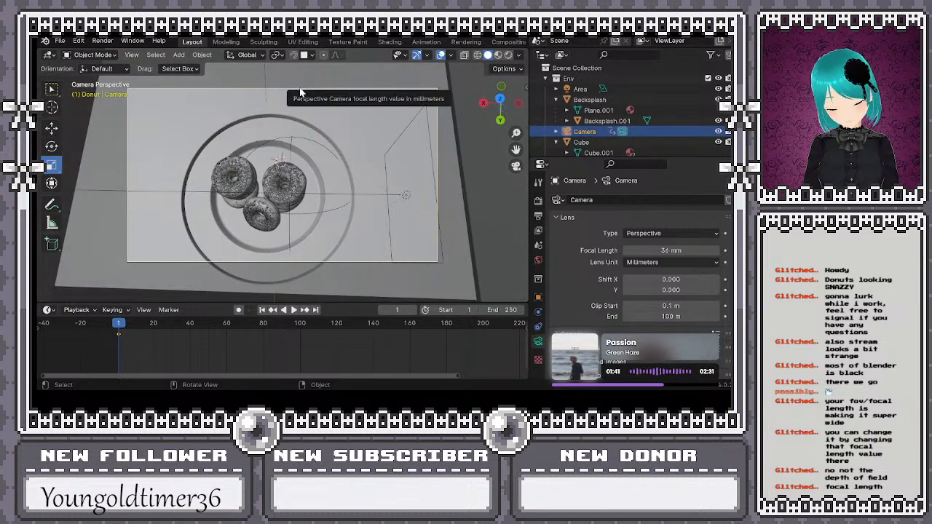
left_click(294, 310)
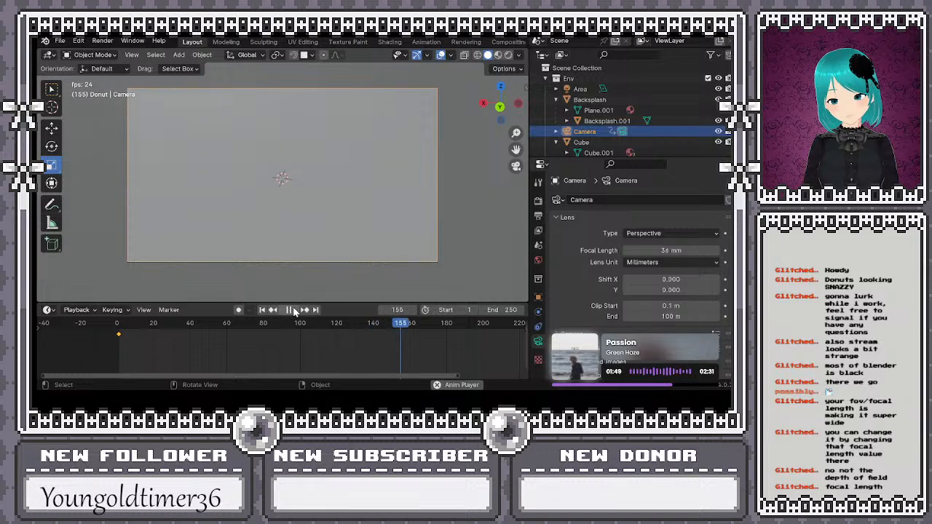
left_click(292, 310)
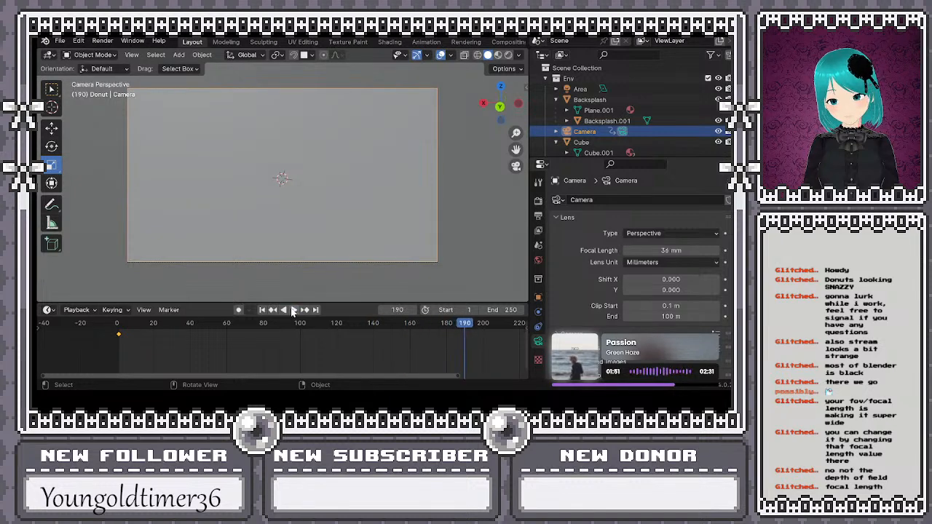
left_click(263, 310)
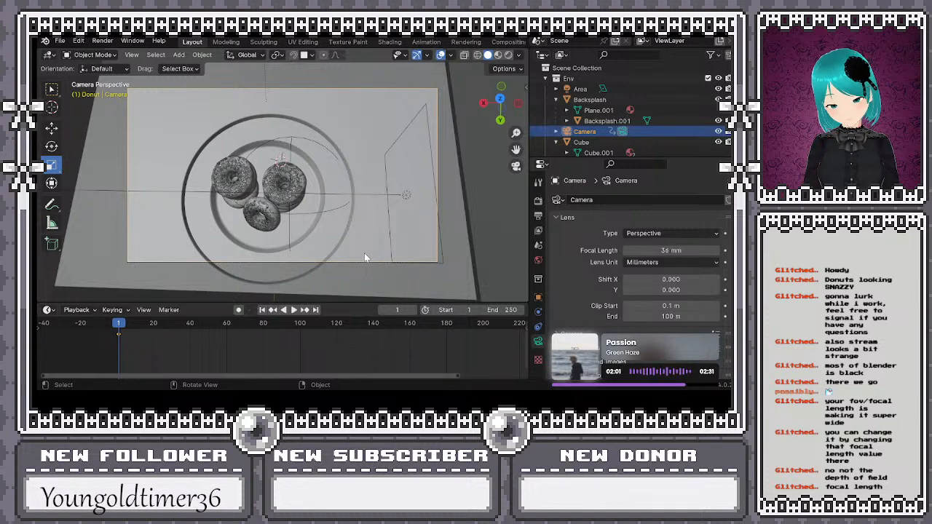
key("KP_0")
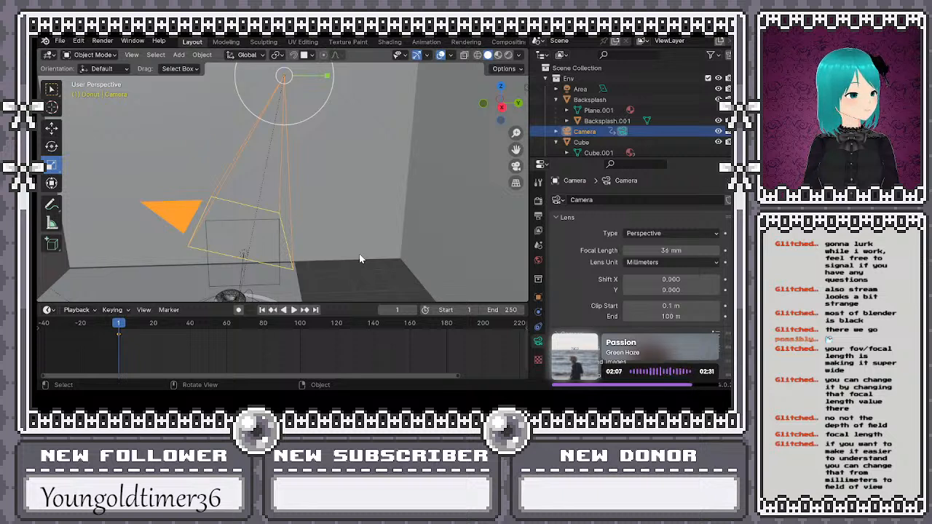
Change the camera's lens unit from Millimeters to Field of View
left_click(674, 263)
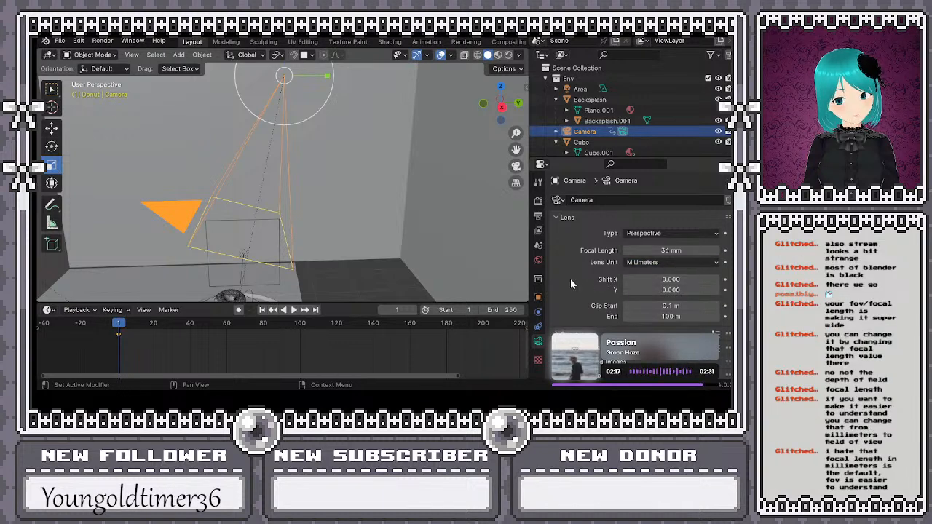
left_click(655, 267)
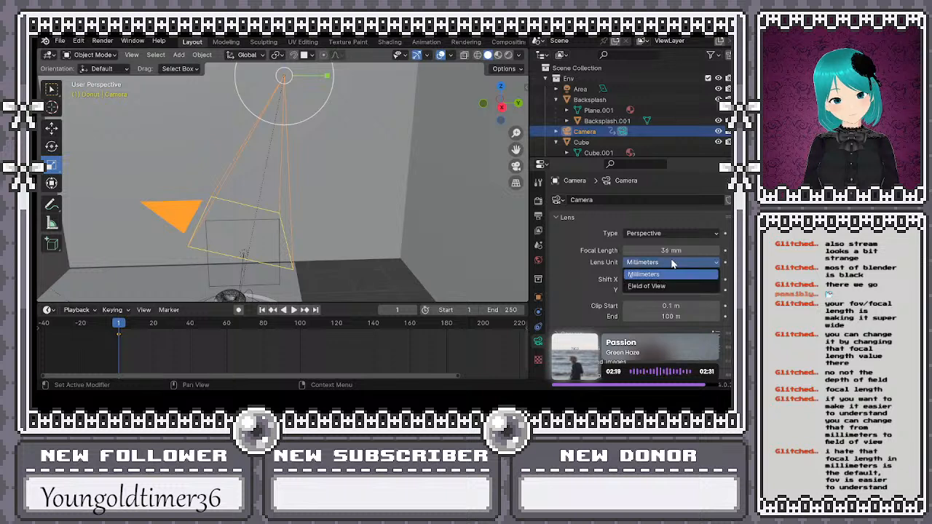
left_click(638, 287)
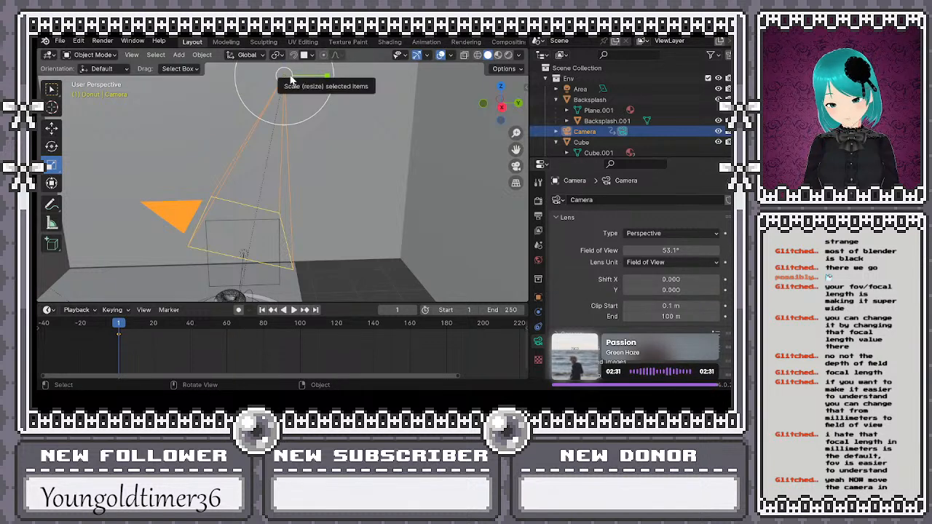
Try moving the camera down closer to the donuts, play the animation through it and return to frame 1
left_click_drag(286, 75, 278, 149)
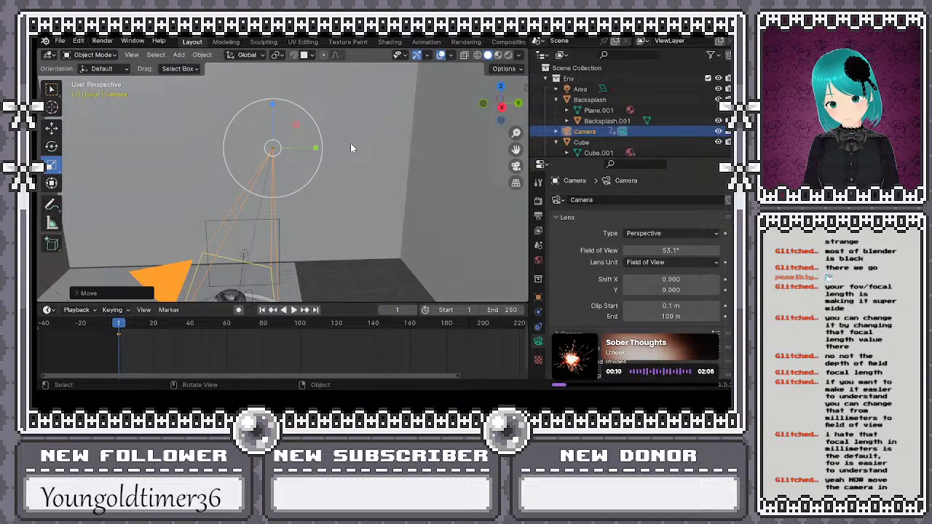
key("KP_0")
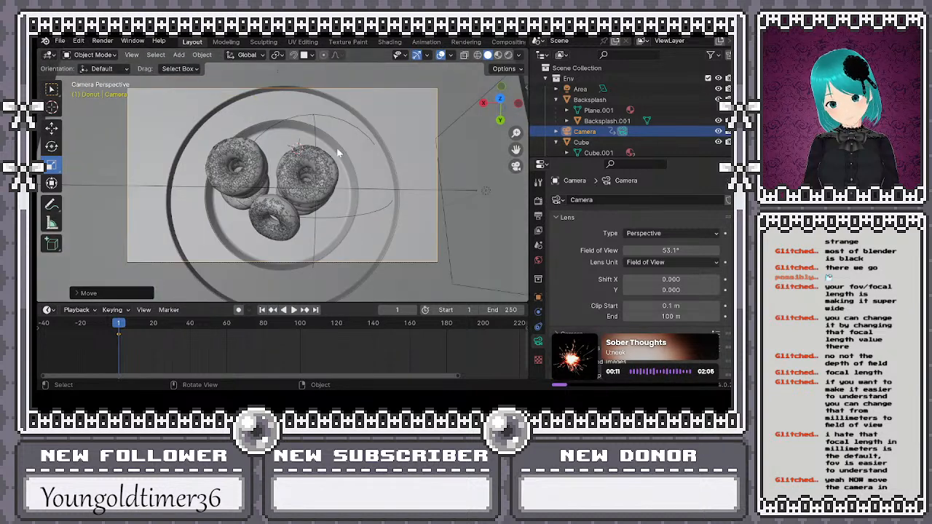
left_click(294, 310)
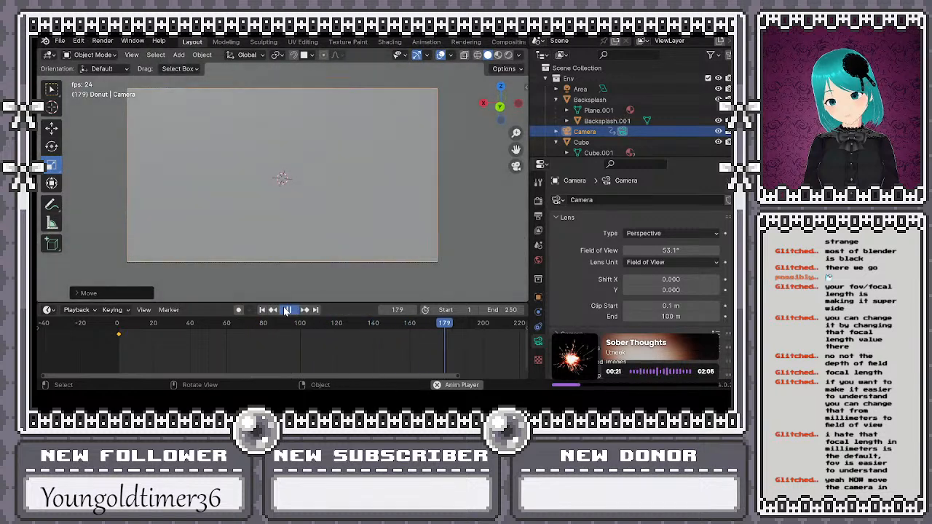
left_click(286, 309)
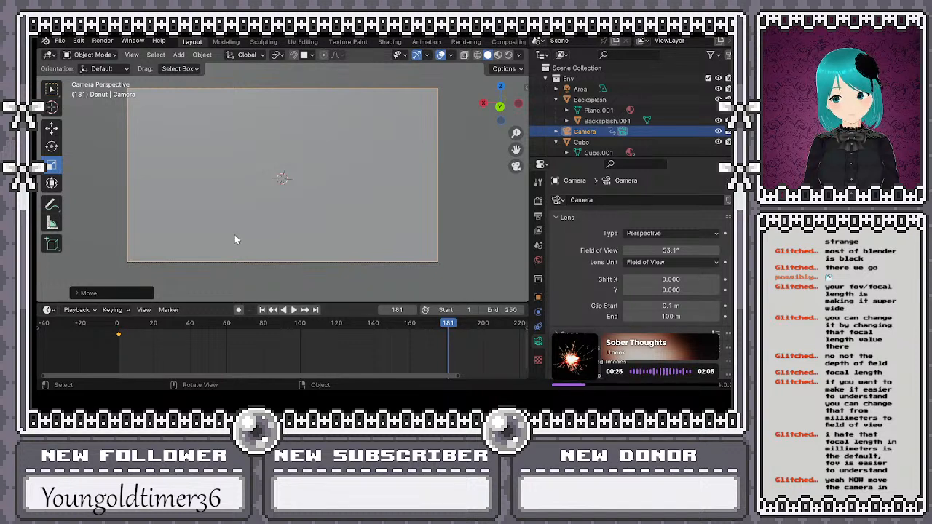
key("KP_0")
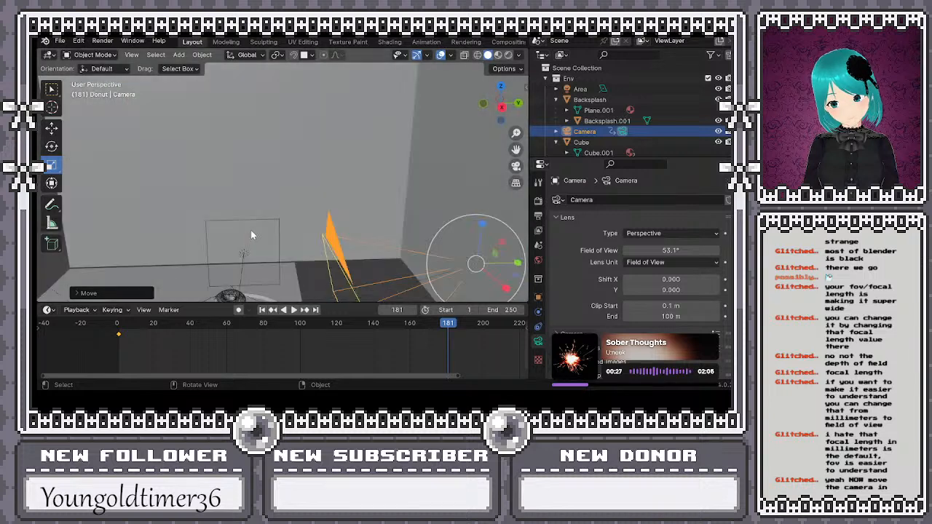
left_click(263, 310)
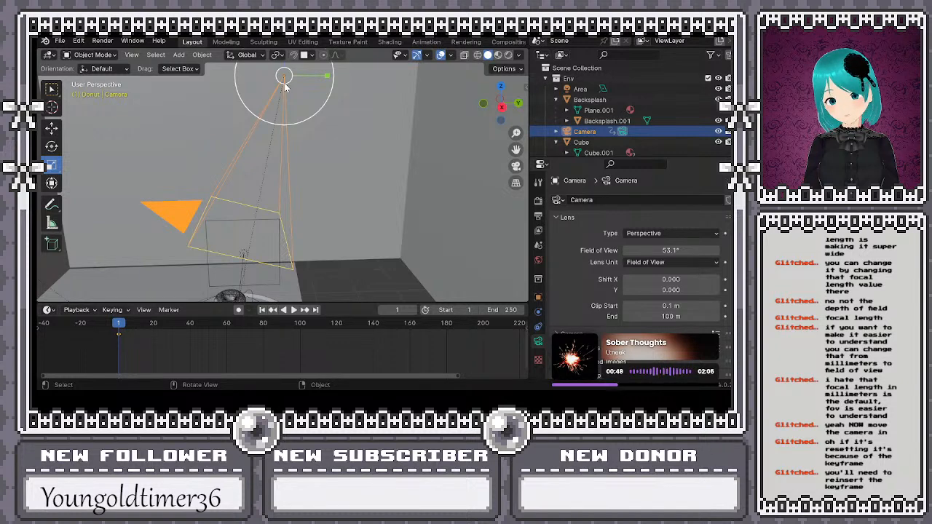
Try moving the camera about 0.87 m down towards the donuts at frame 1 and inserting a Rotation keyframe
key("g")
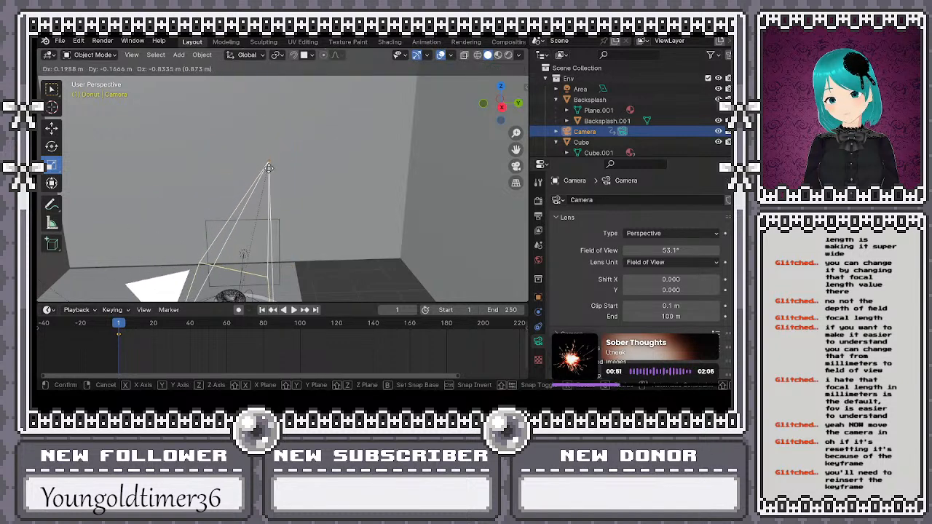
left_click(269, 168)
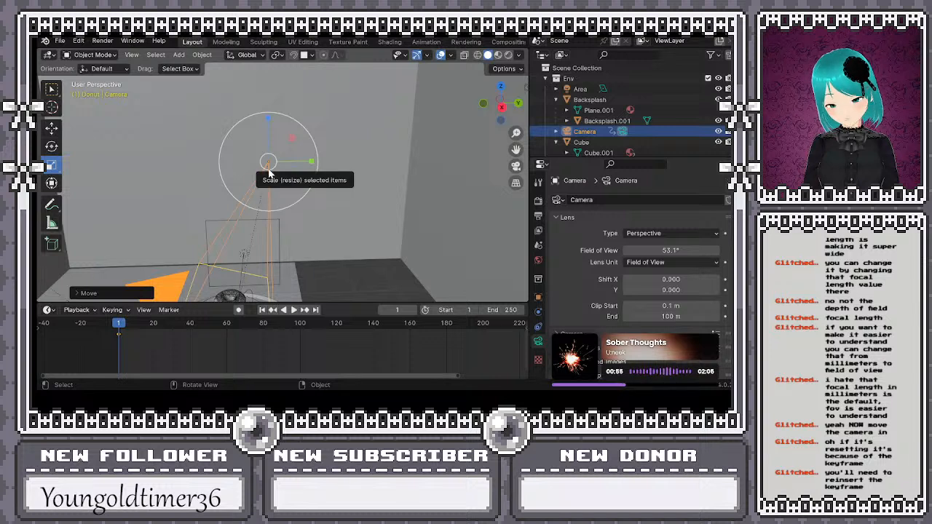
key("i")
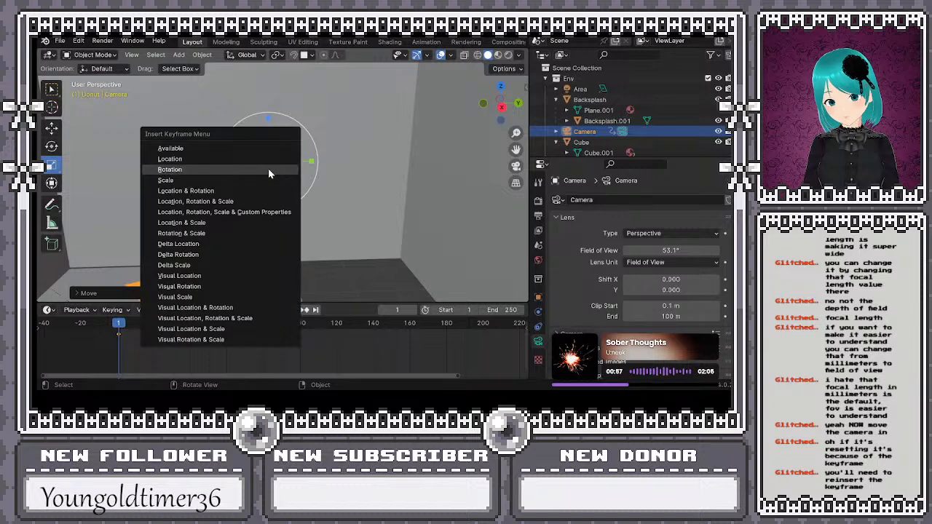
left_click(249, 169)
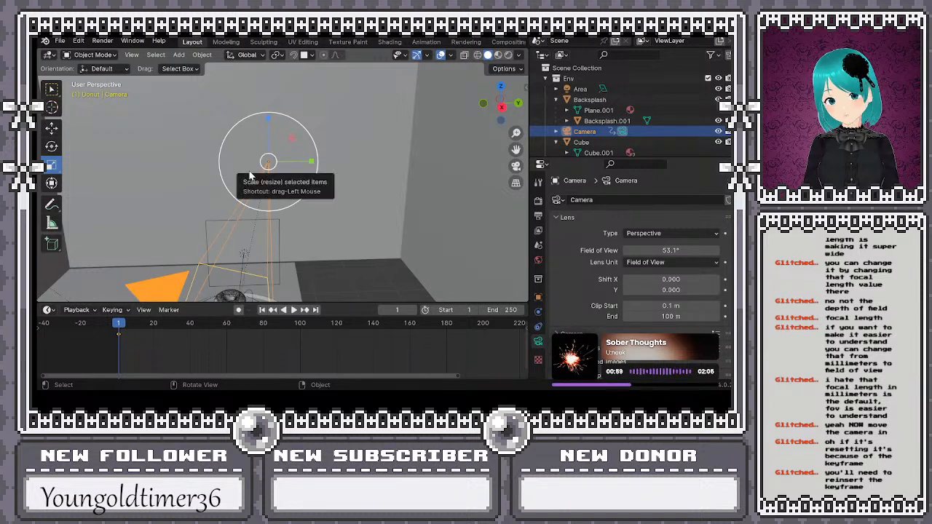
Play the animation to check the camera's path, stop it and return to the start of the timeline
key("space")
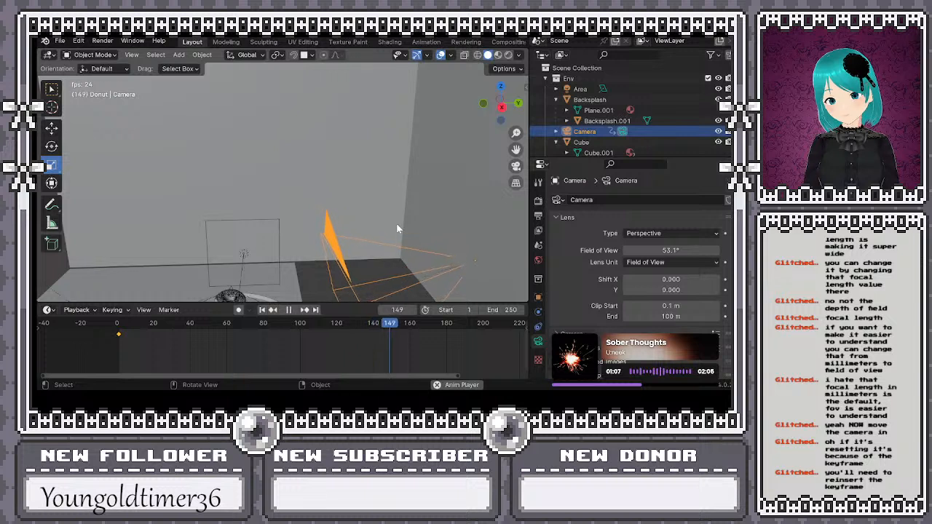
key("space")
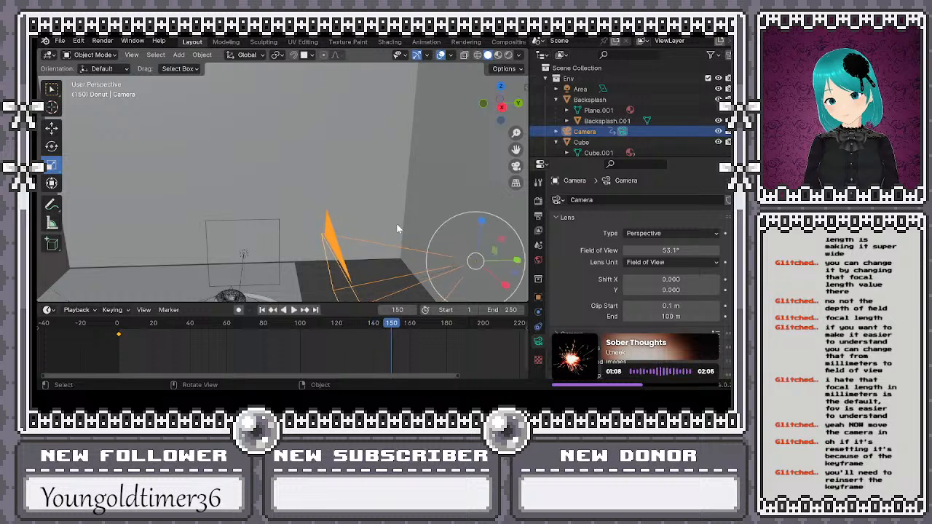
left_click(122, 325)
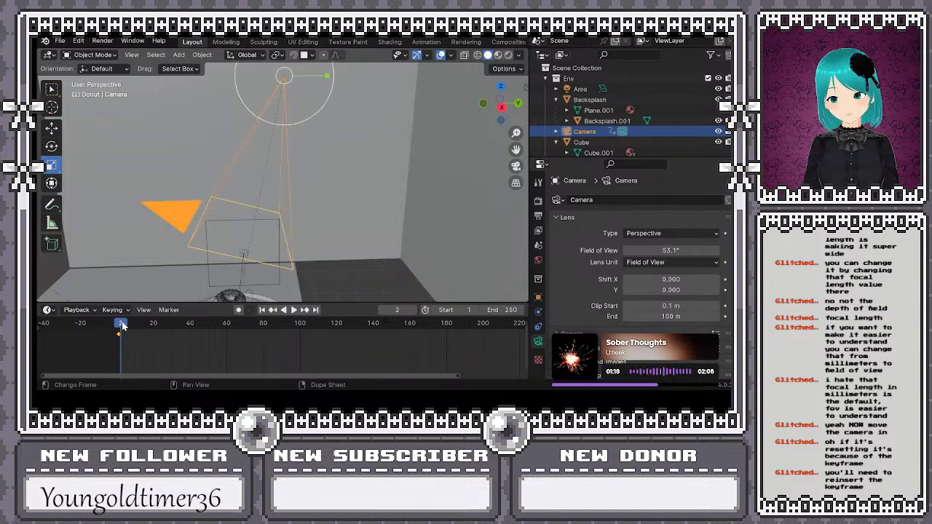
left_click_drag(123, 325, 116, 325)
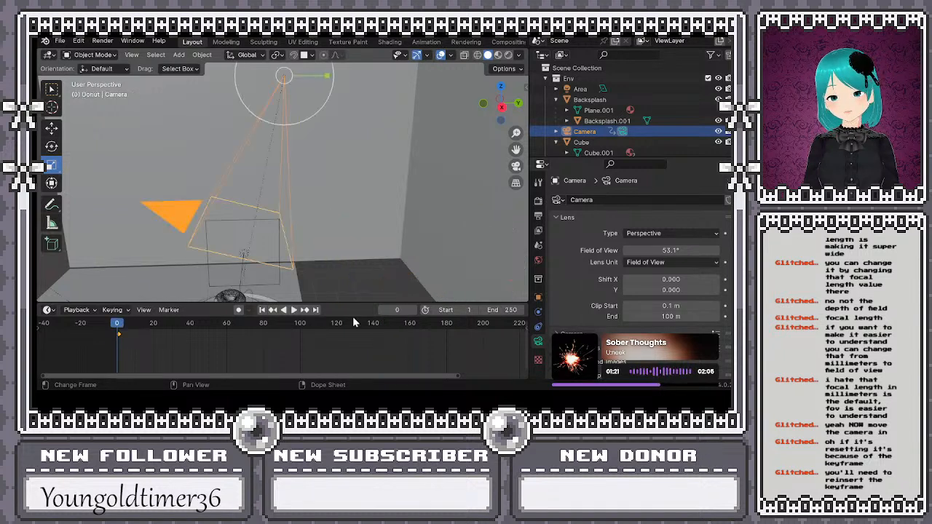
Try moving the camera about 1.26 m towards the donuts at frame 160 and inserting a Rotation keyframe
left_click(412, 325)
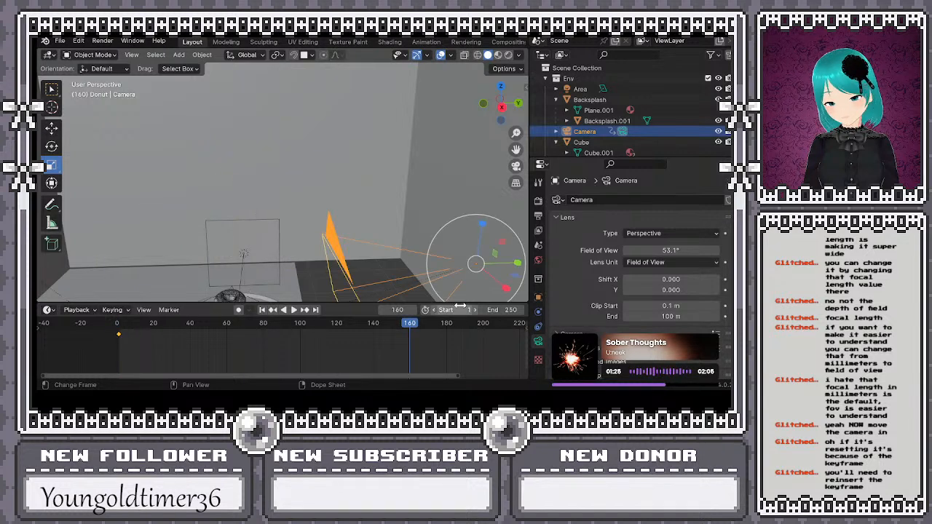
key("g")
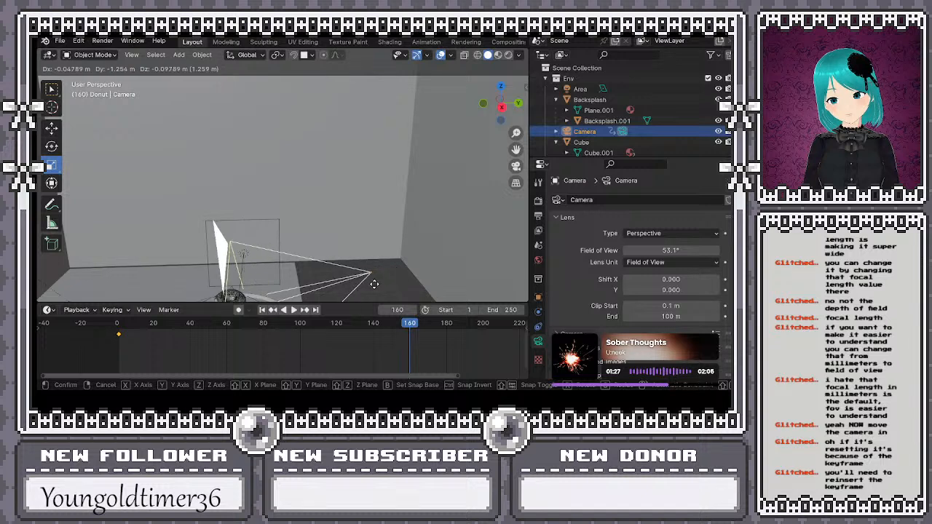
left_click(373, 284)
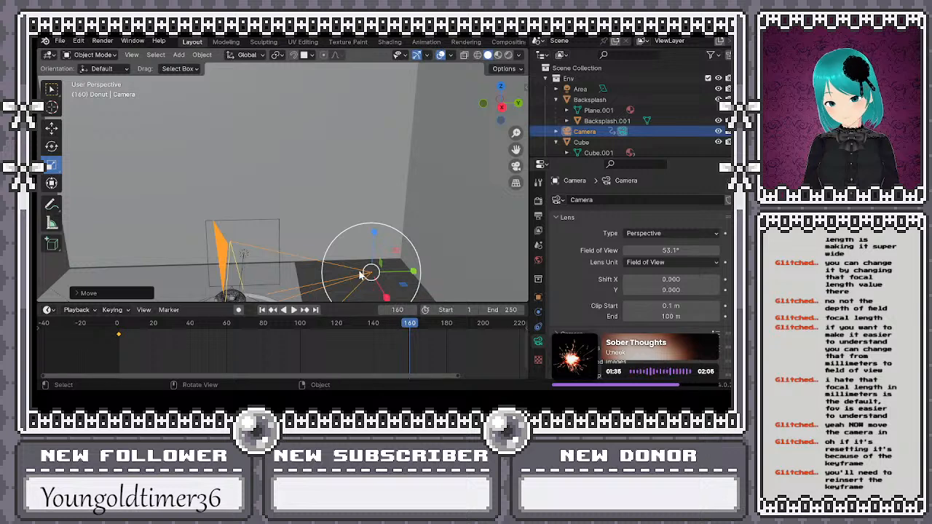
key("i")
left_click(287, 203)
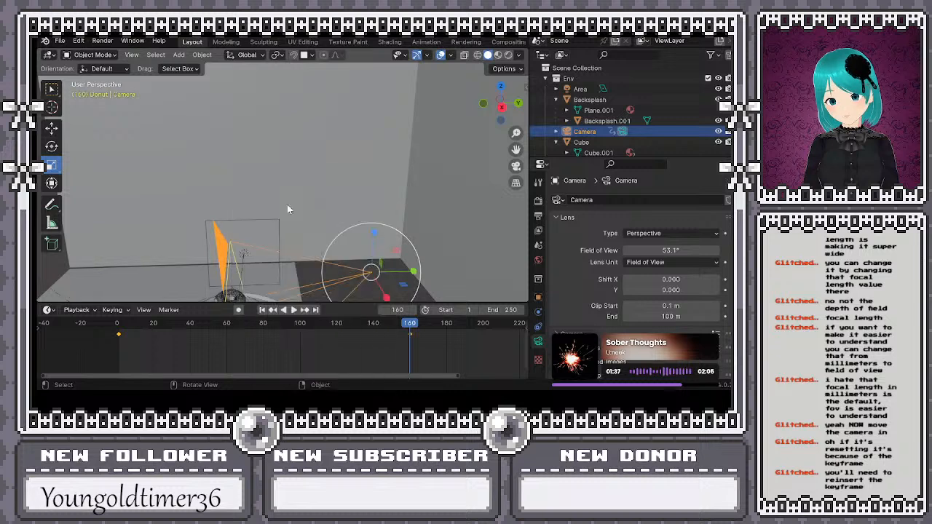
Compare the camera at frames 1 and 160, and try moving it about 1.36 m towards the donuts at frame 160
left_click(120, 324)
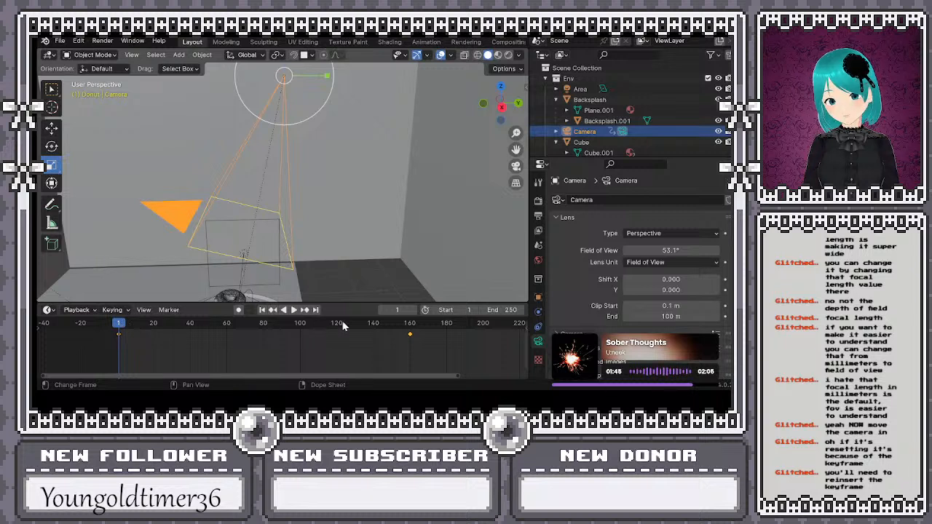
left_click(410, 328)
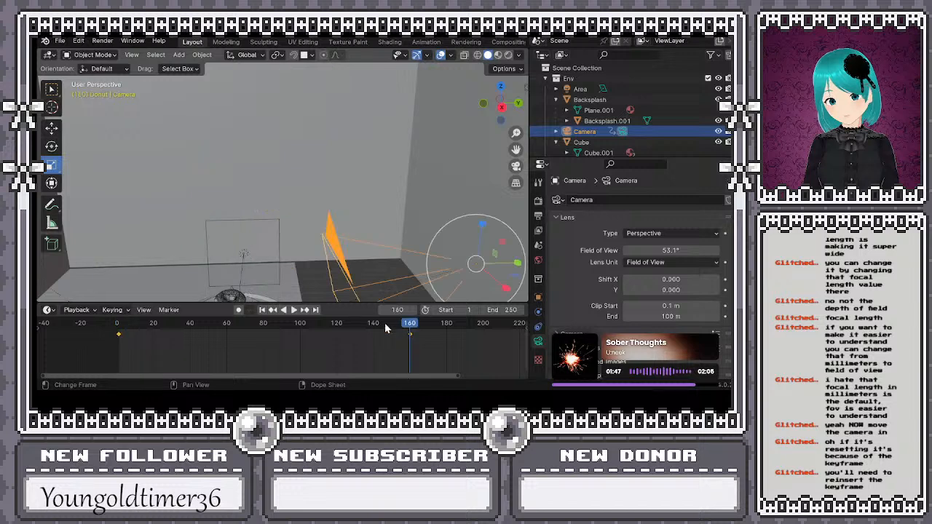
scroll(258, 228, "down", 2)
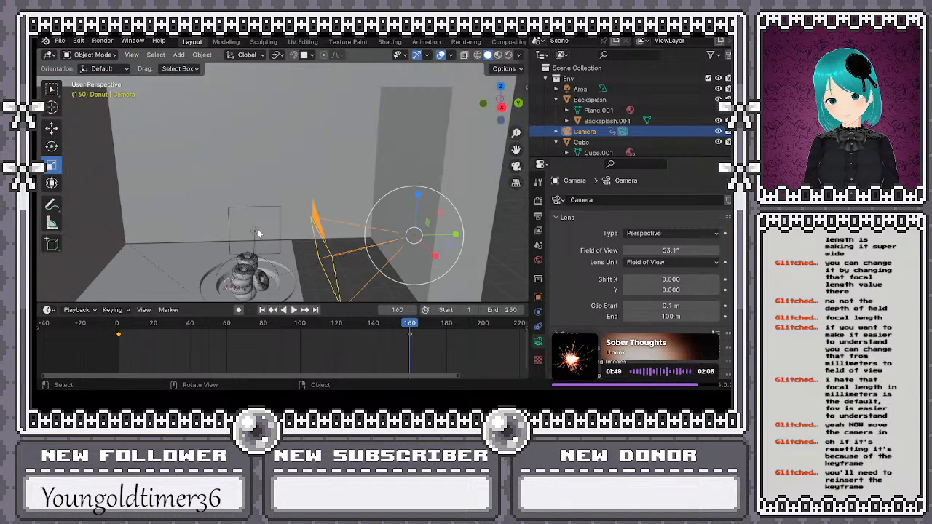
left_click(224, 263)
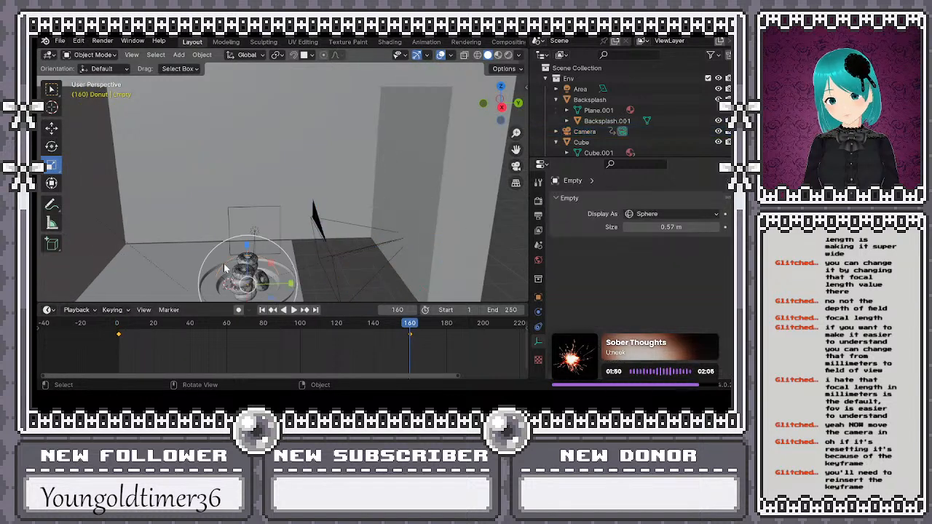
left_click(385, 246)
key("g")
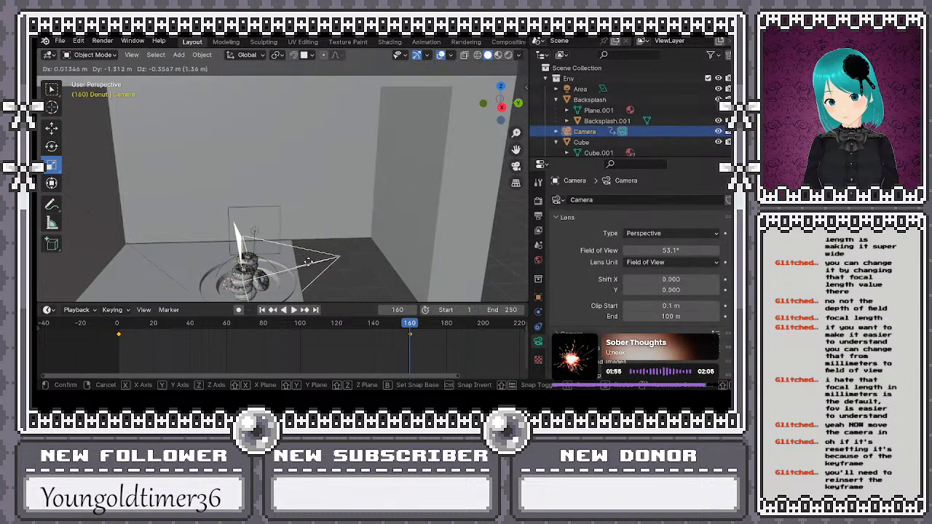
left_click(308, 261)
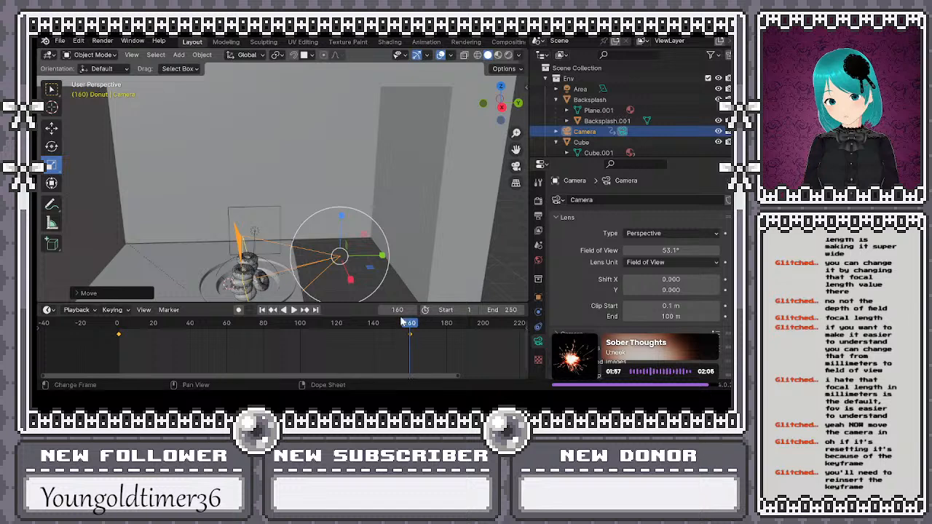
Select the spherical empty around the donuts and insert a keyframe for it at frame 160
left_click(257, 264)
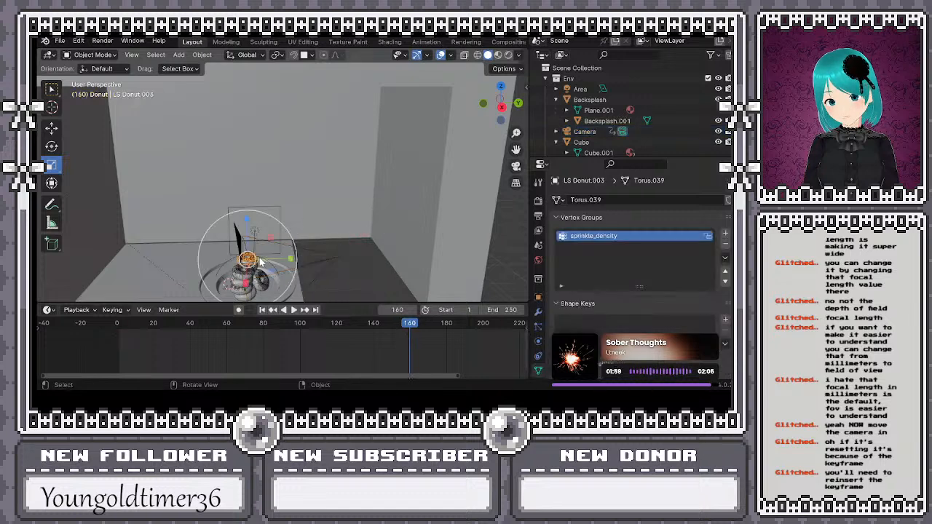
left_click(231, 264)
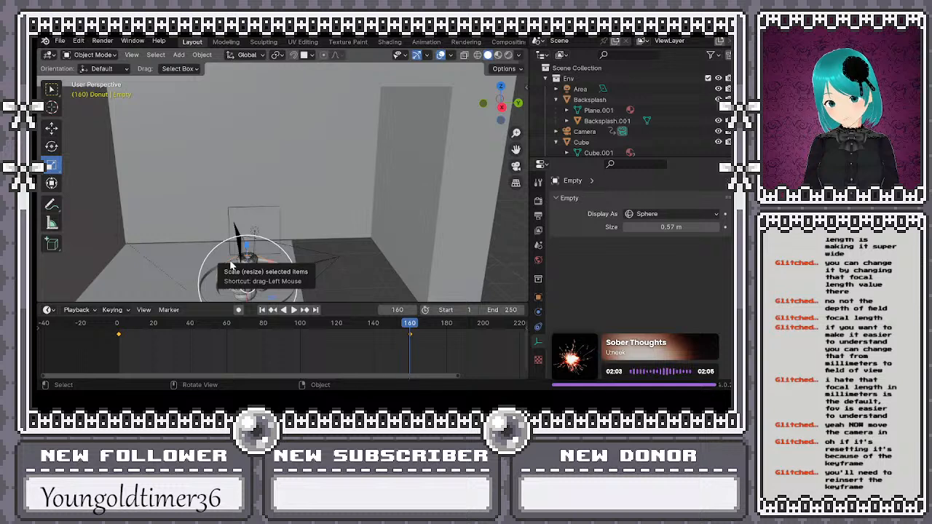
key("i")
left_click(161, 205)
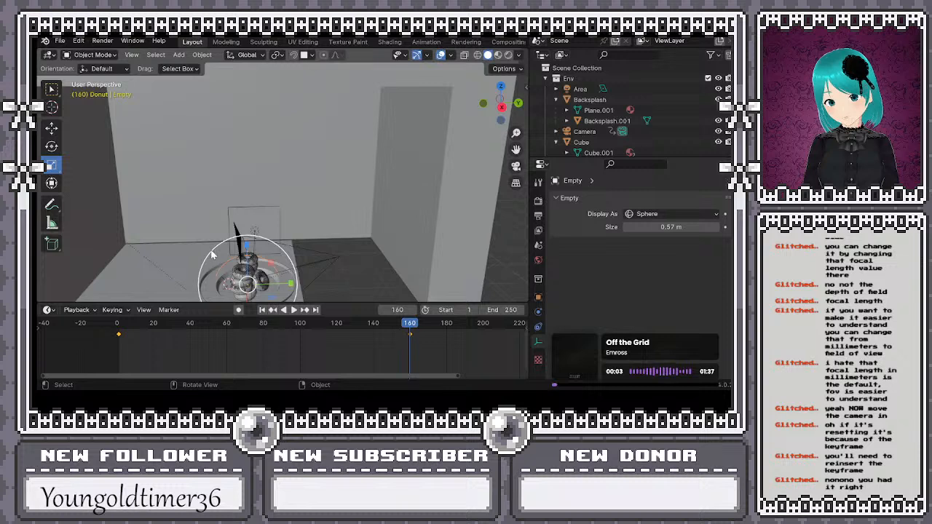
Rotate the empty about -72° at frame 160 and insert a Rotation keyframe for it
left_click_drag(212, 254, 222, 268)
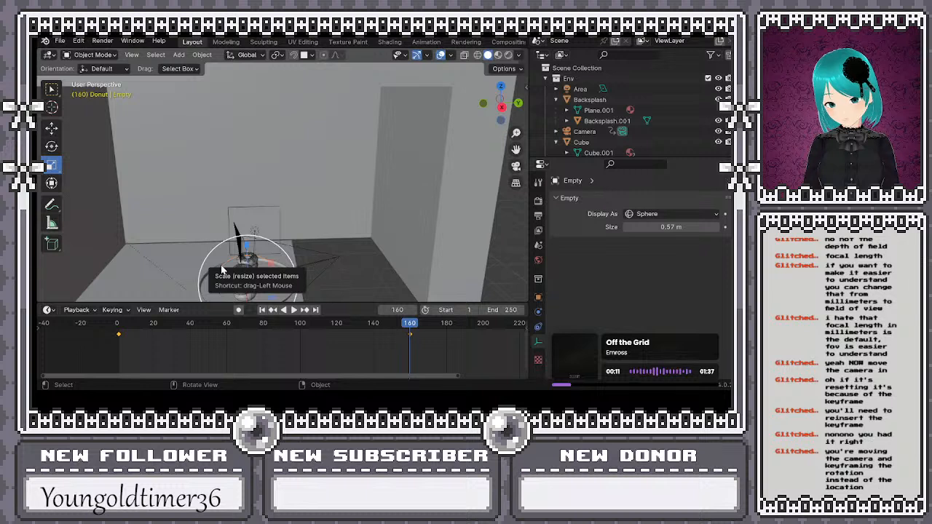
key("r")
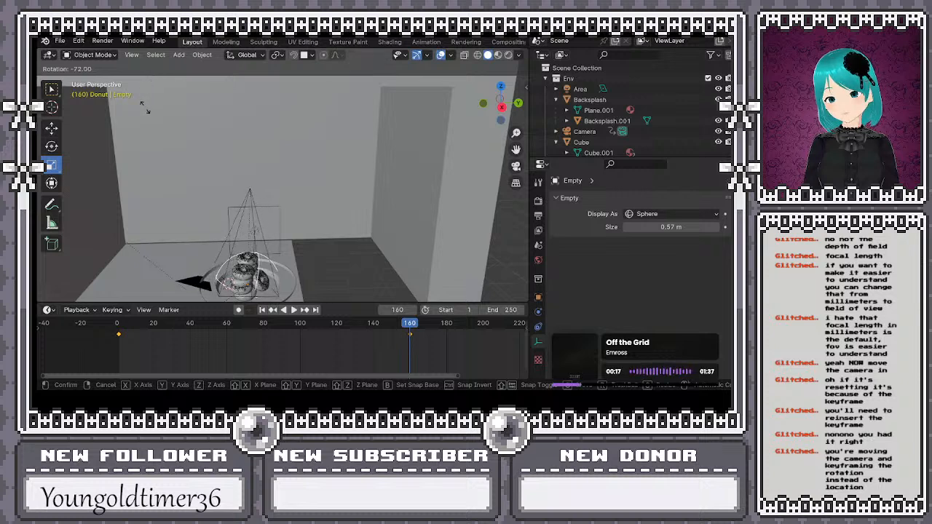
left_click(145, 113)
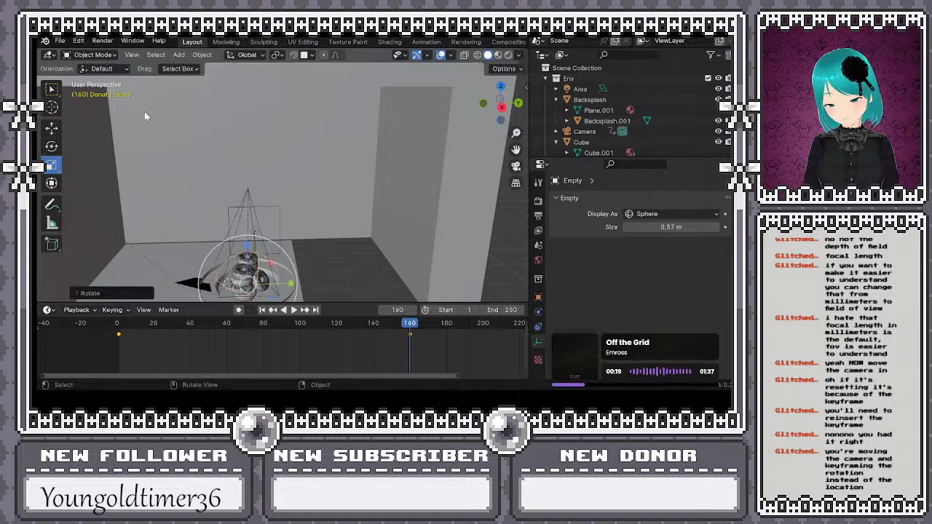
key("i")
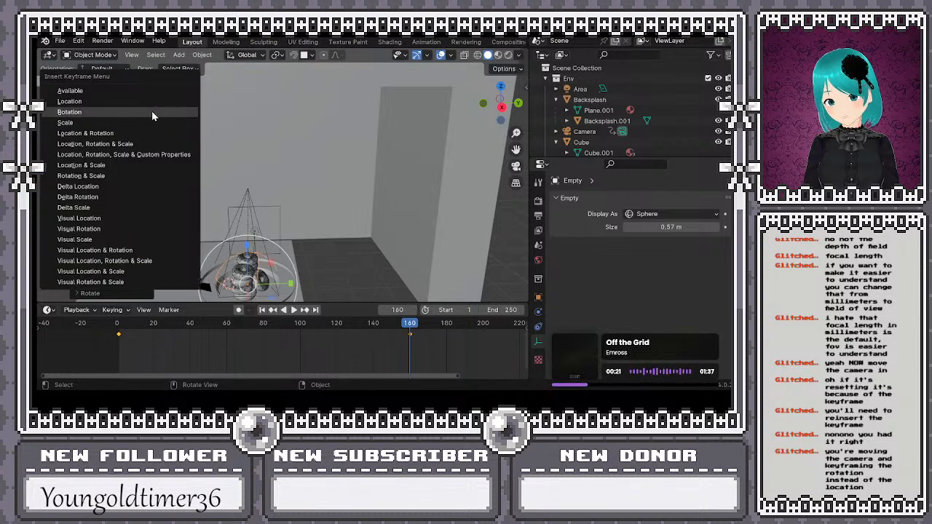
left_click(101, 112)
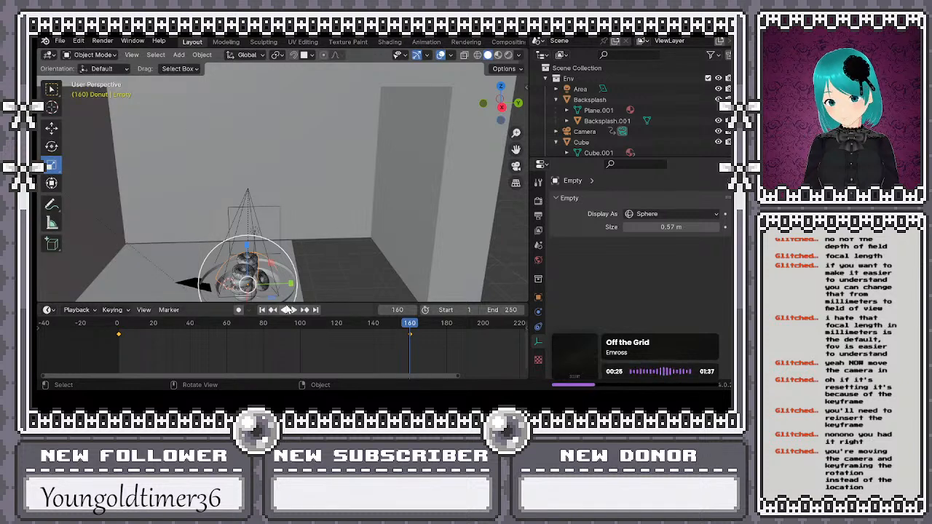
Play the animation to check the empty's new rotation, stop it and return to frame 1
left_click(293, 310)
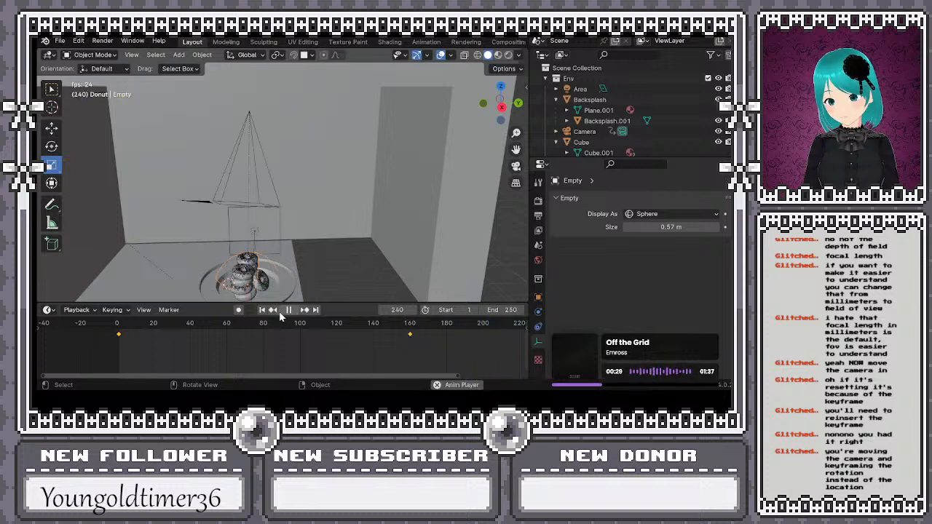
key("space")
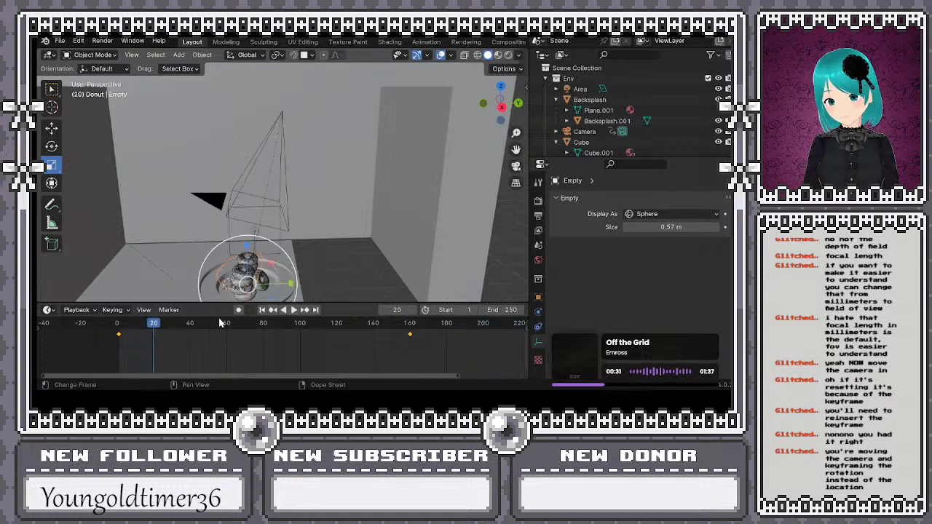
left_click(261, 310)
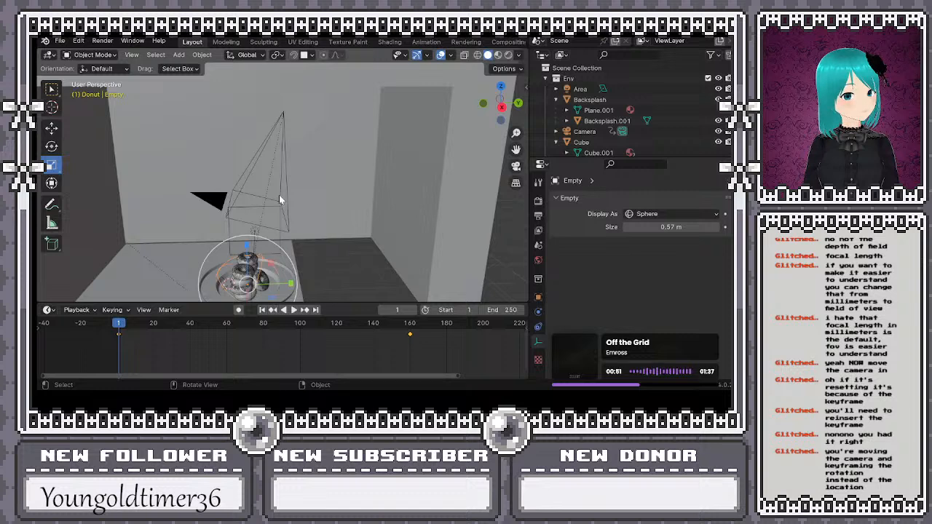
Move the camera down closer to the donuts at frame 1 and insert Rotation and Location keyframes for it
left_click(285, 119)
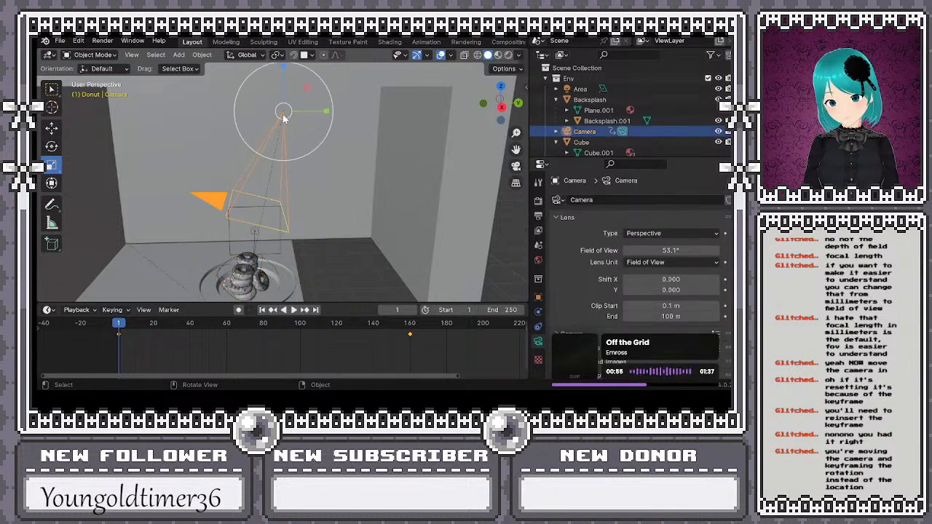
key("g")
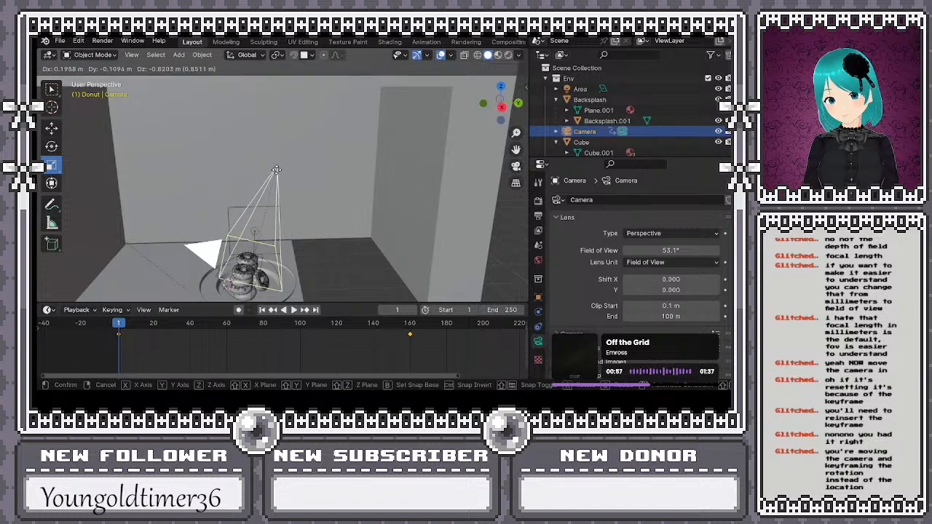
left_click(279, 194)
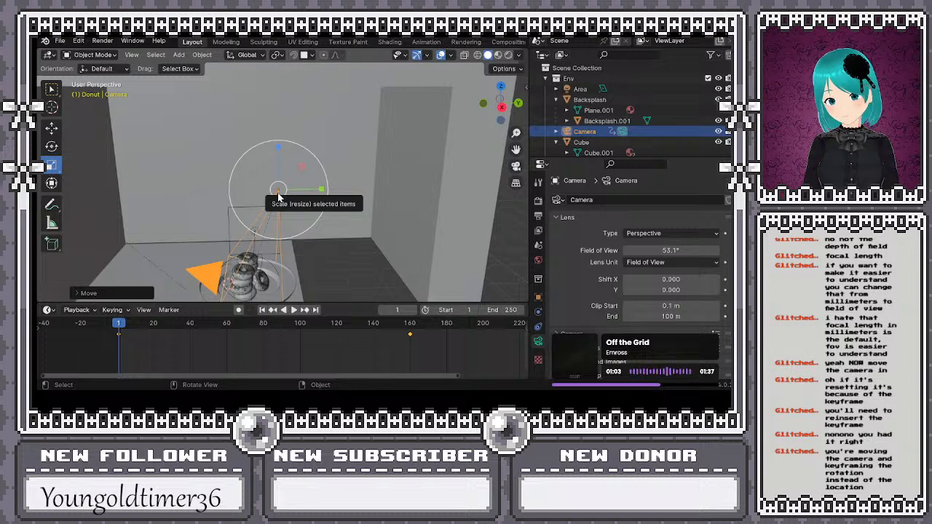
key("i")
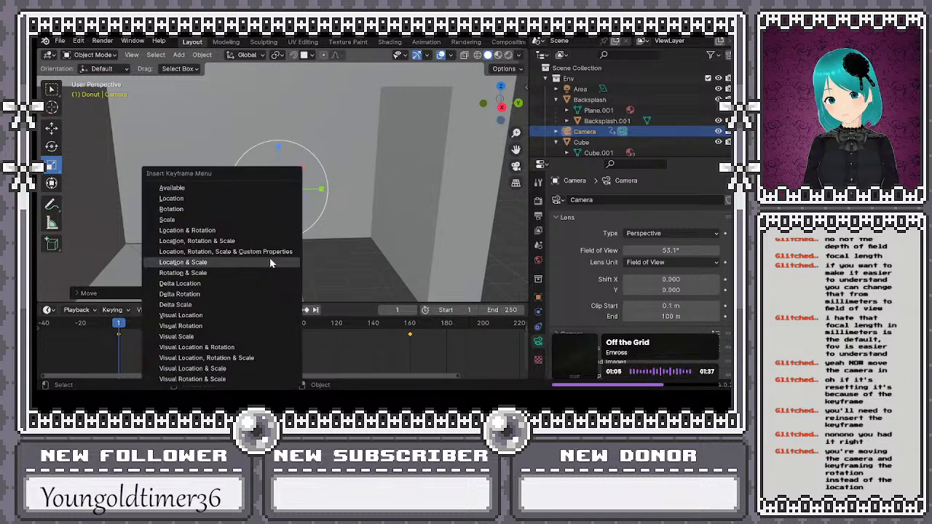
left_click(185, 209)
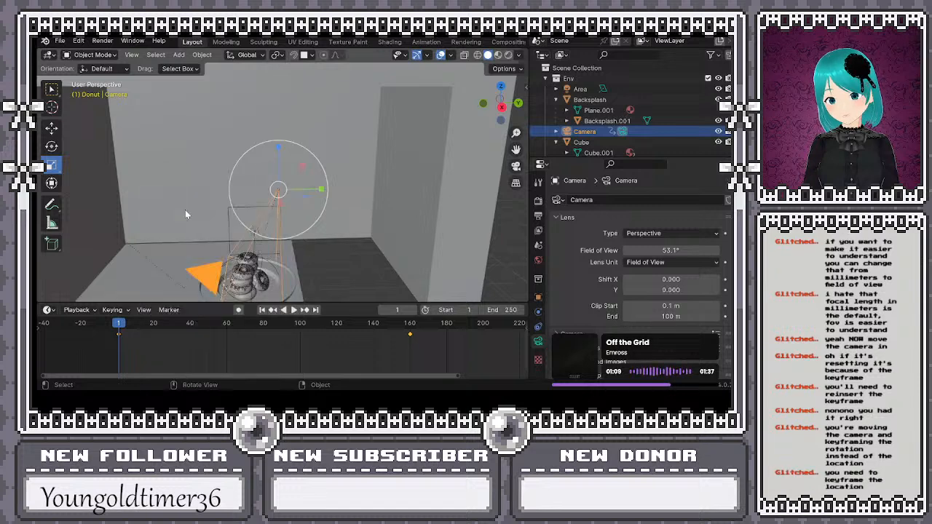
key("i")
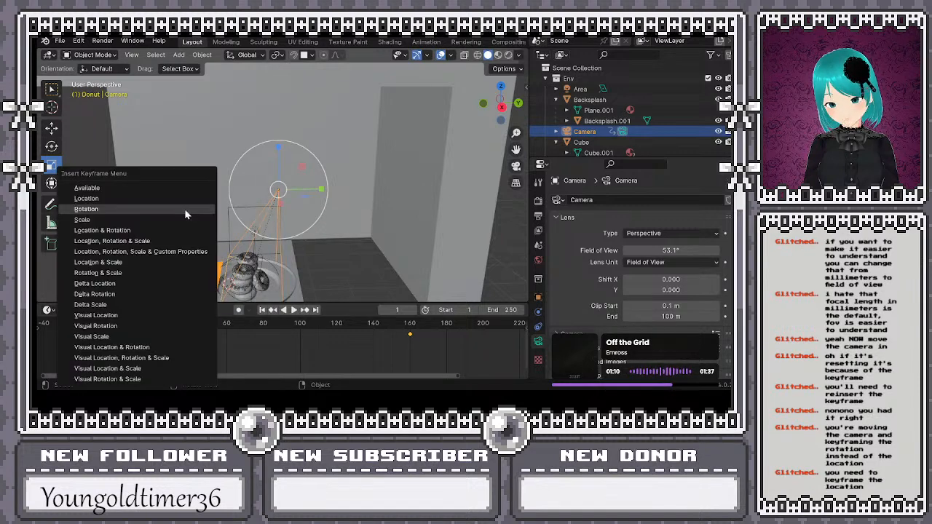
left_click(142, 199)
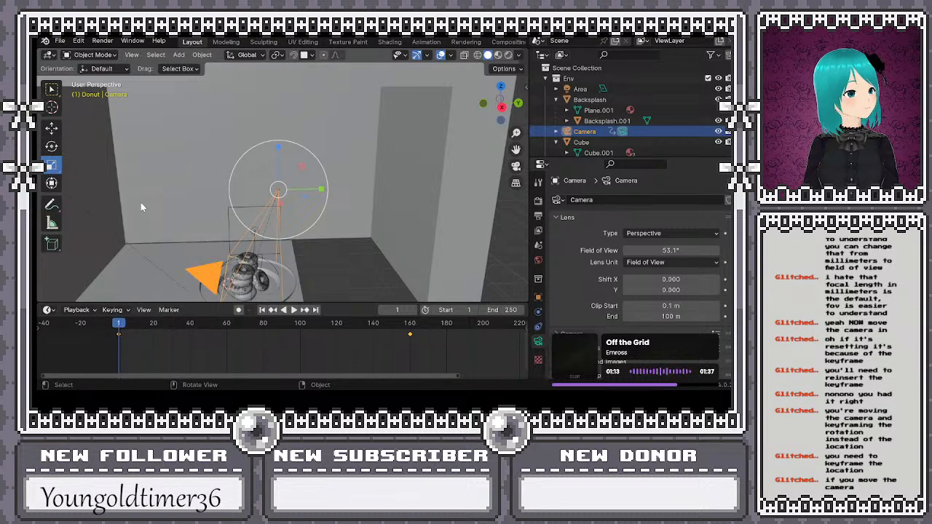
Rotate the spherical empty around the donuts by about 61° at frame 160
left_click(226, 267)
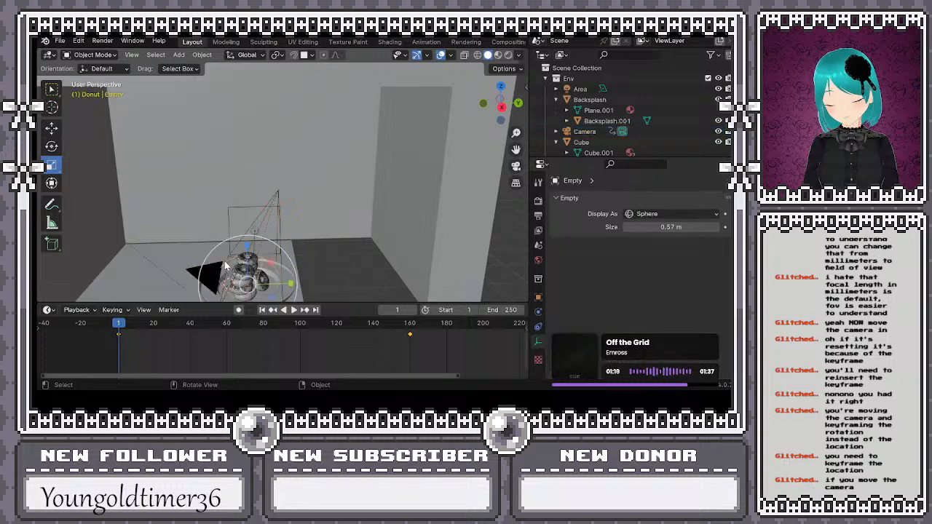
left_click(408, 324)
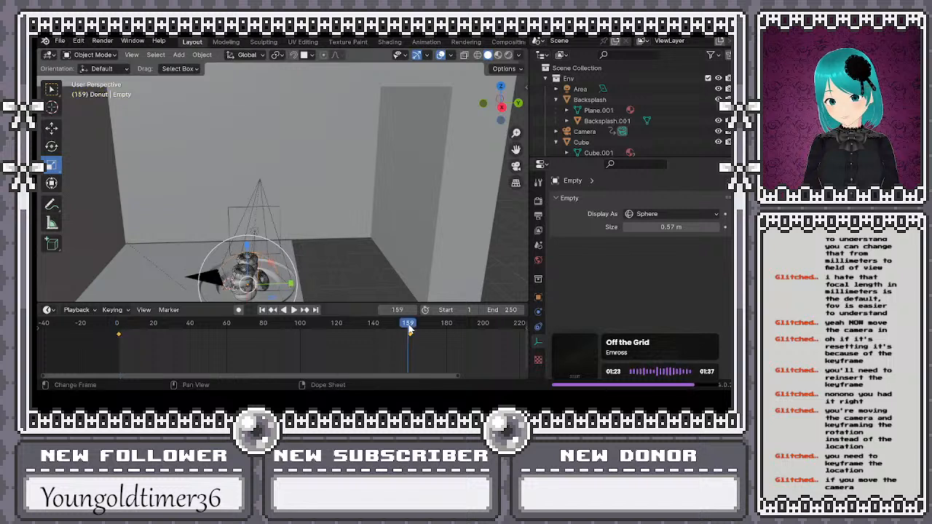
left_click(411, 326)
left_click(409, 326)
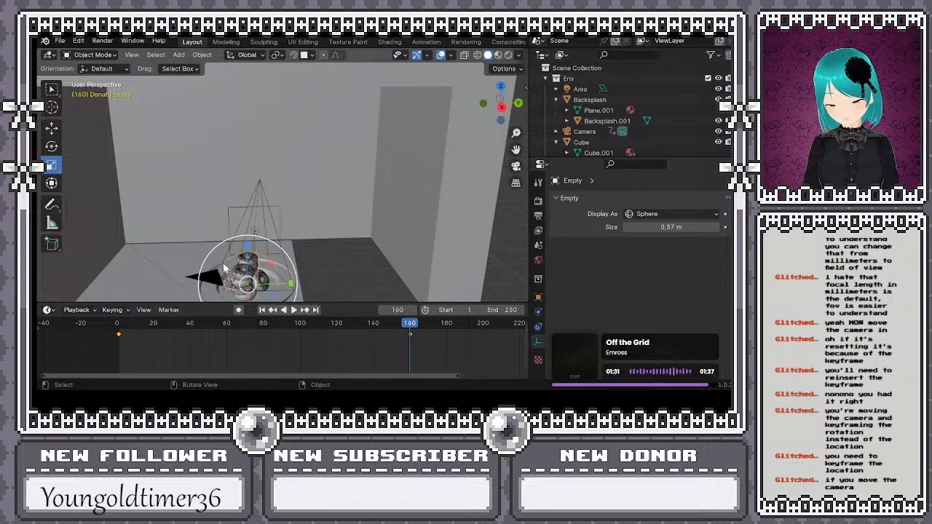
key("g")
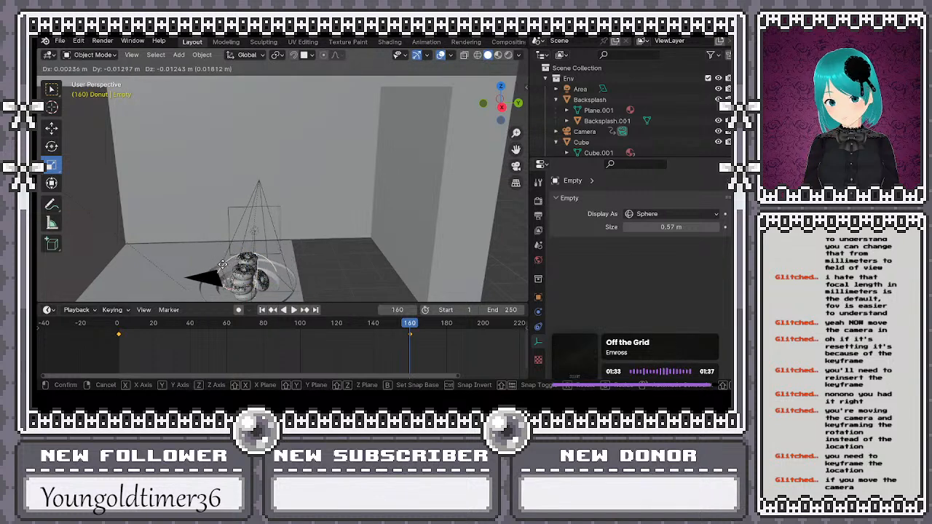
left_click(222, 264)
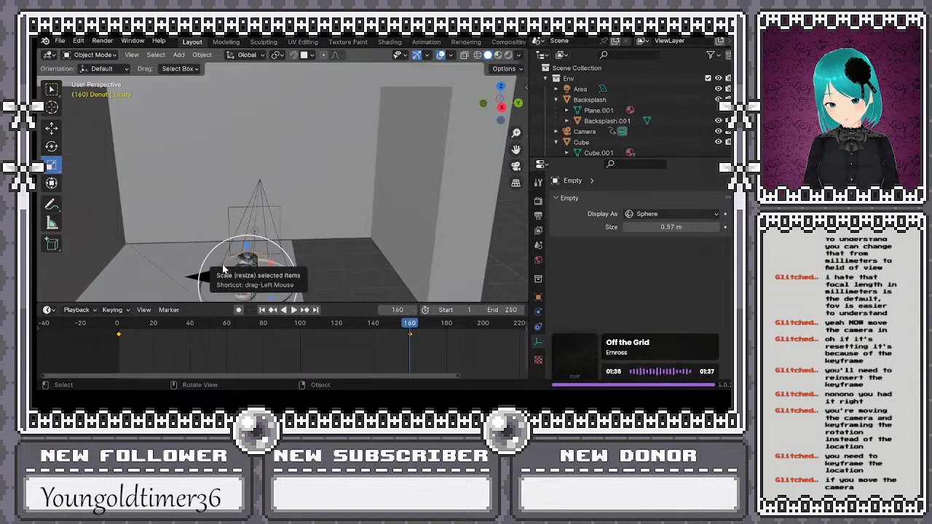
key("r")
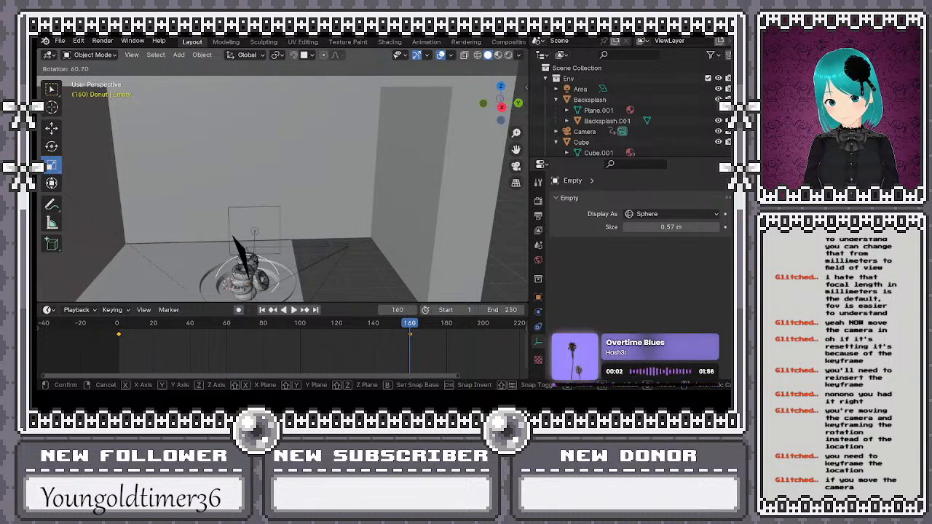
left_click(252, 267)
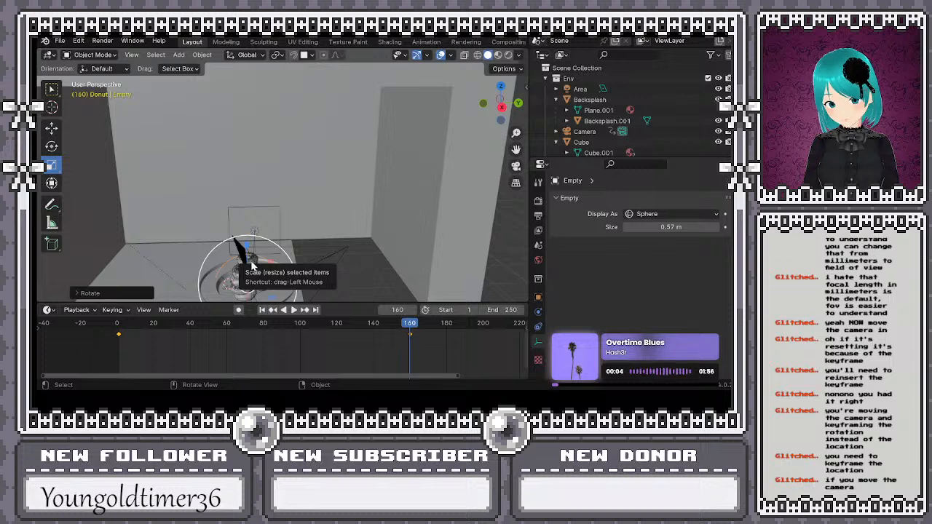
Insert Rotation and Location keyframes for the rotated empty at frame 160
key("i")
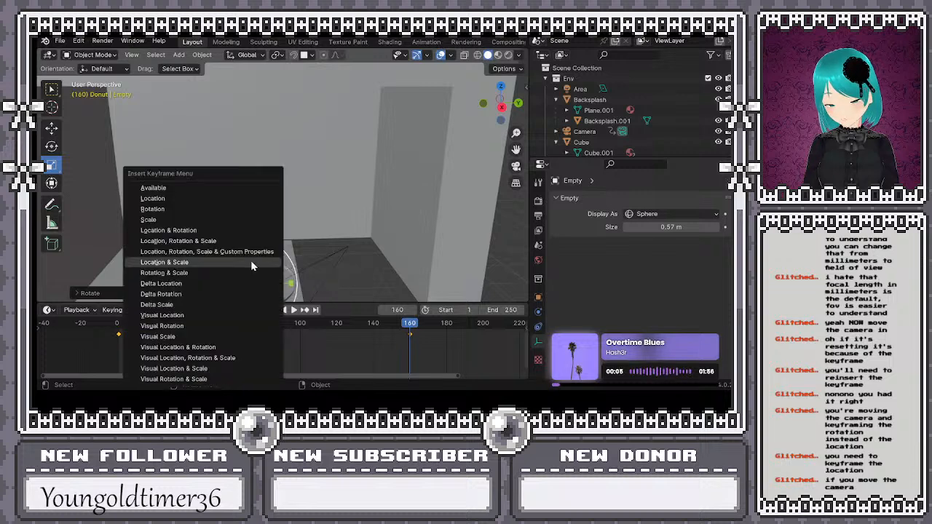
left_click(182, 210)
key("i")
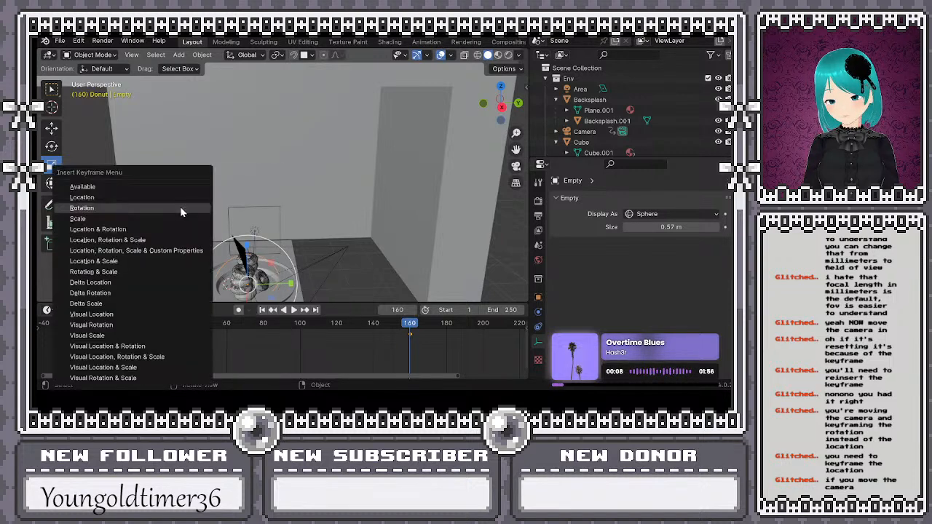
left_click(134, 198)
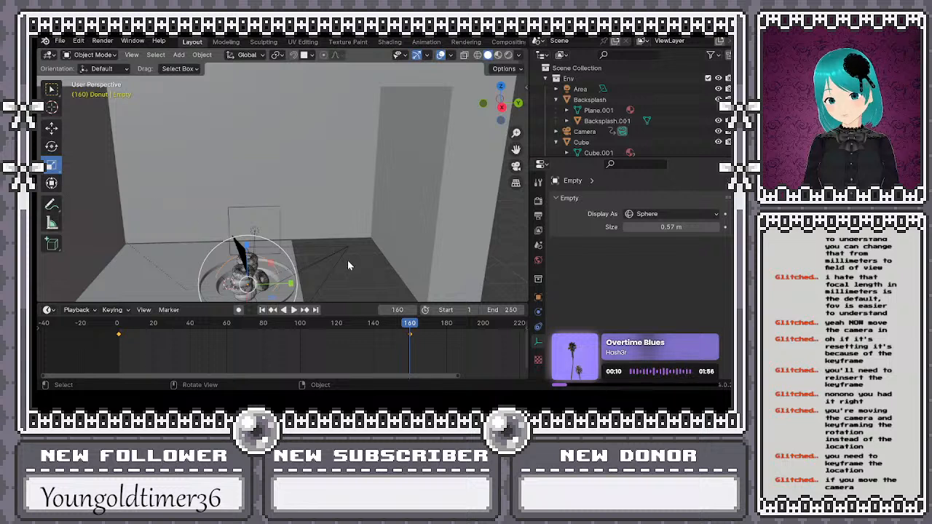
Play the animation from frame 1 to check the camera's path around the donuts, stop it and return to the start
left_click(119, 326)
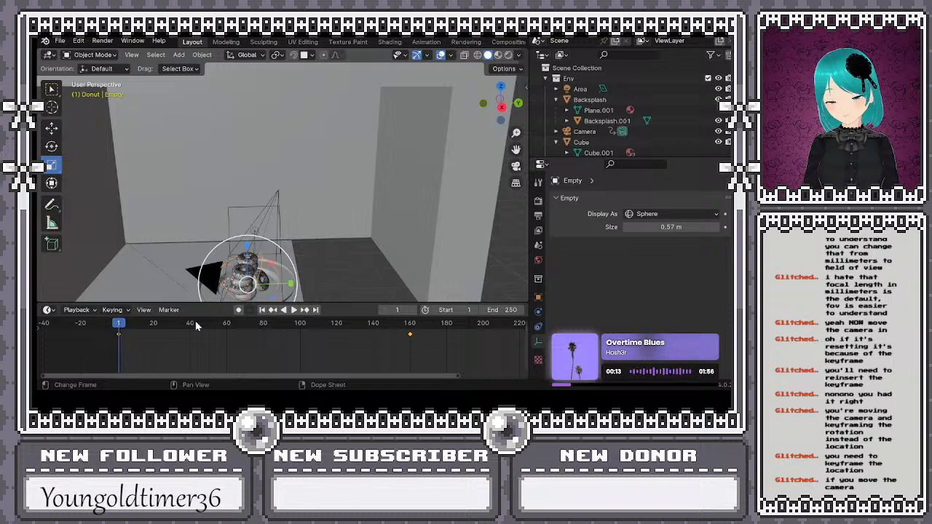
left_click(294, 311)
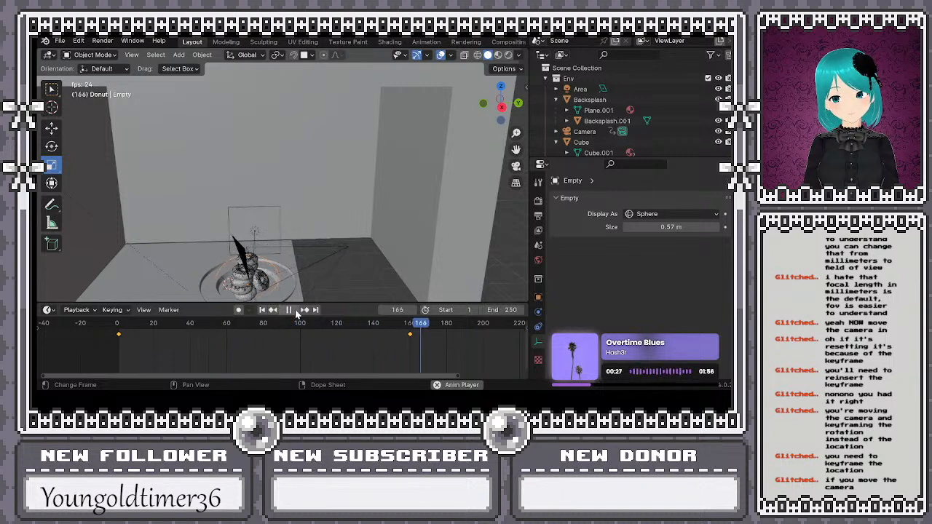
left_click(293, 312)
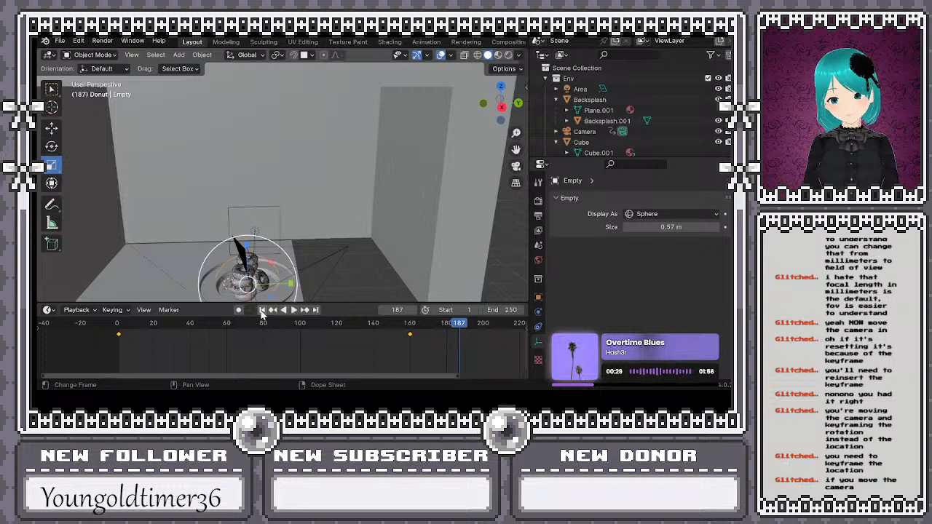
left_click(262, 311)
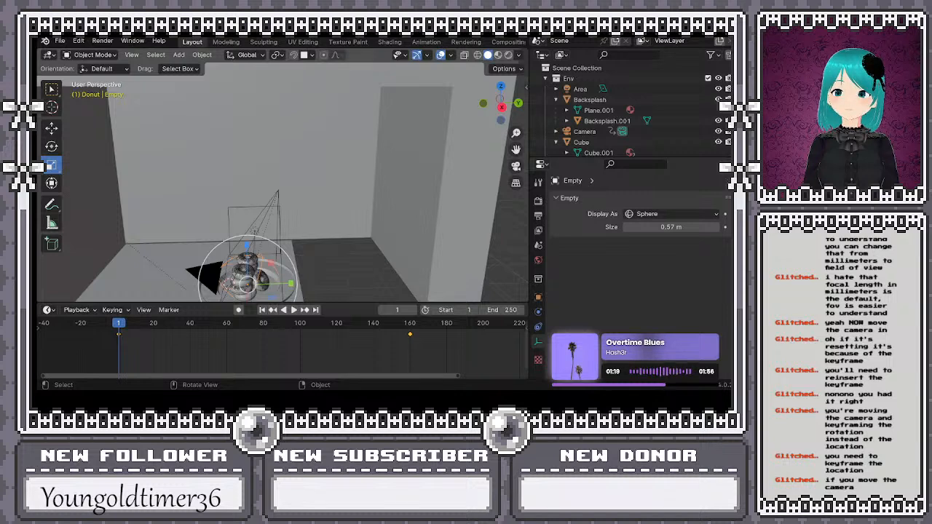
Switch to the Animation workspace and expand the empty's Object Transforms to inspect its rotation and location channels
left_click(426, 42)
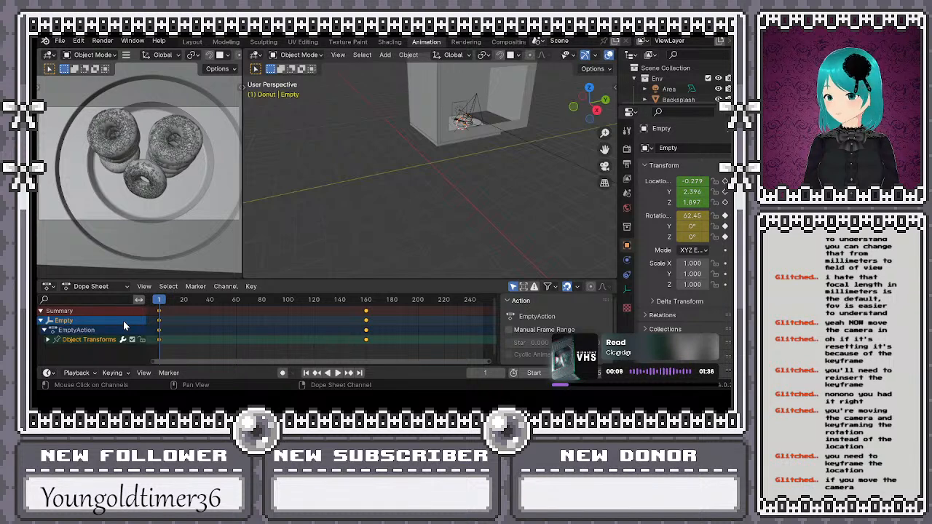
left_click(48, 339)
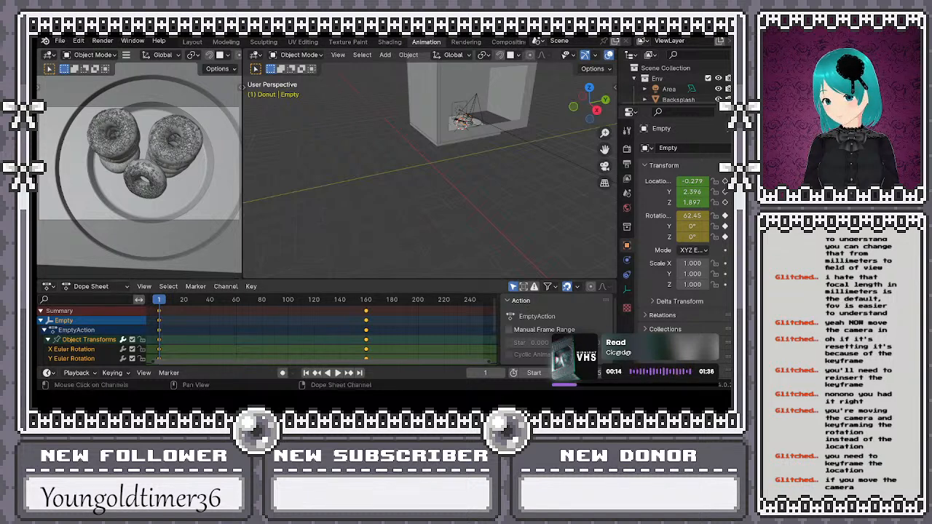
left_click(80, 350, "ctrl")
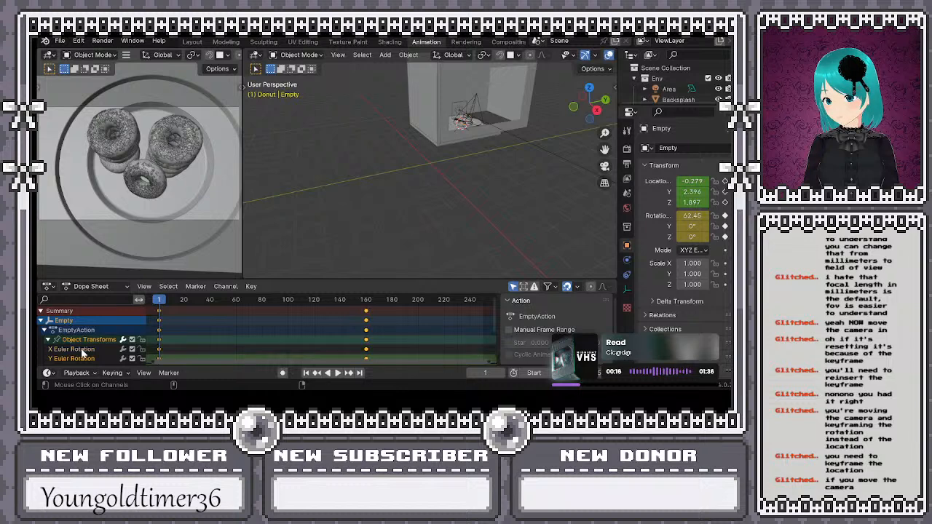
left_click(79, 357, "ctrl")
scroll(76, 353, "down", 3)
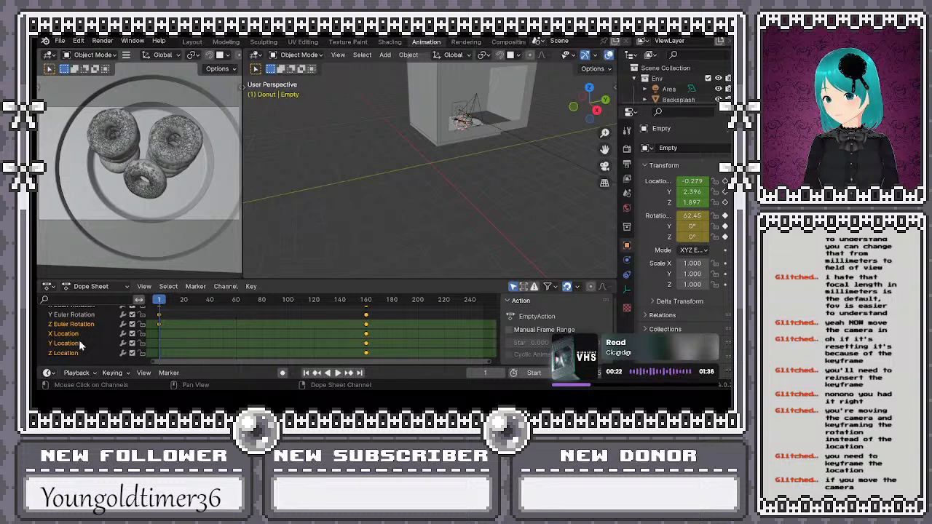
scroll(79, 340, "up", 2)
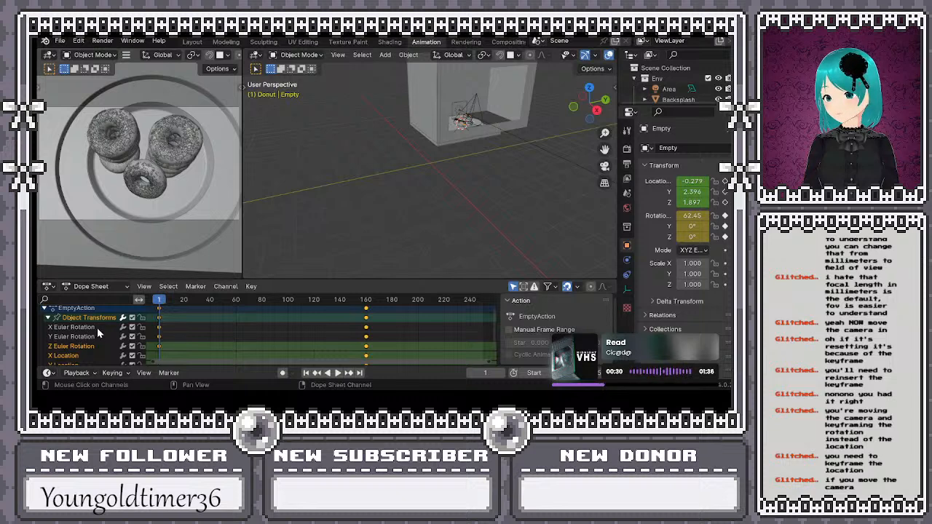
left_click(89, 328, "ctrl")
left_click(80, 335, "ctrl")
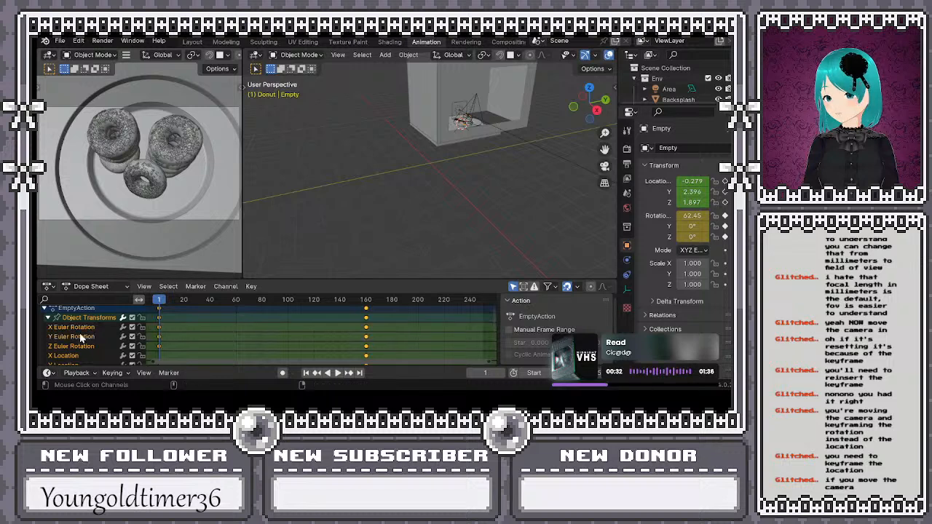
scroll(75, 337, "down", 2)
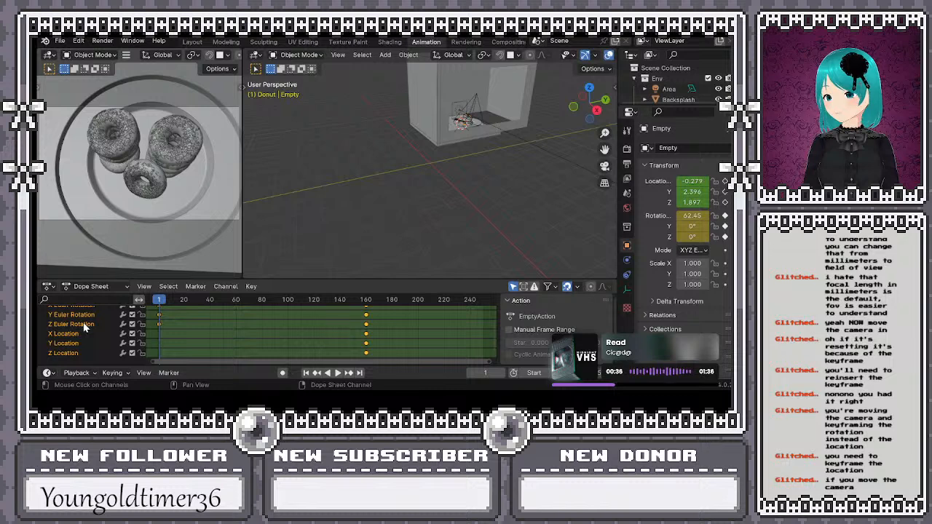
Select all of the empty's animation channels and apply Expand Channels to them
key("a")
right_click(70, 338)
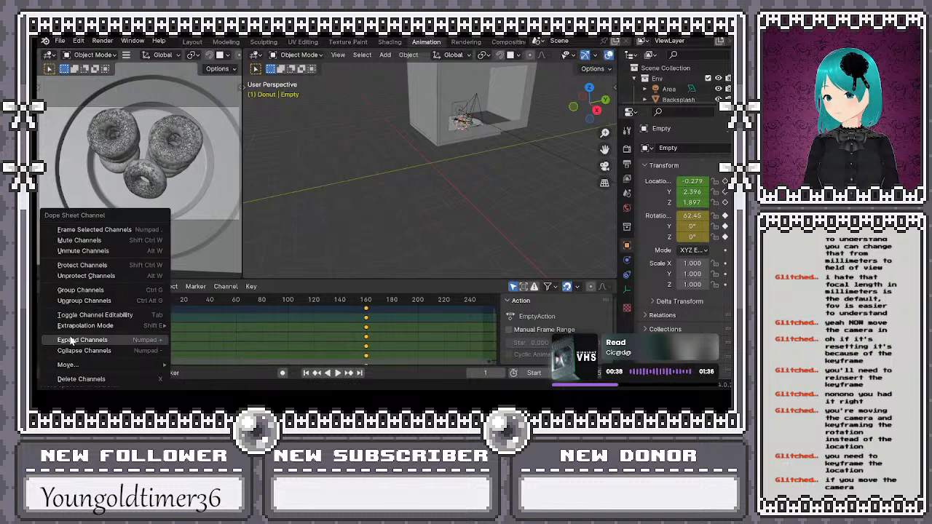
left_click(71, 340)
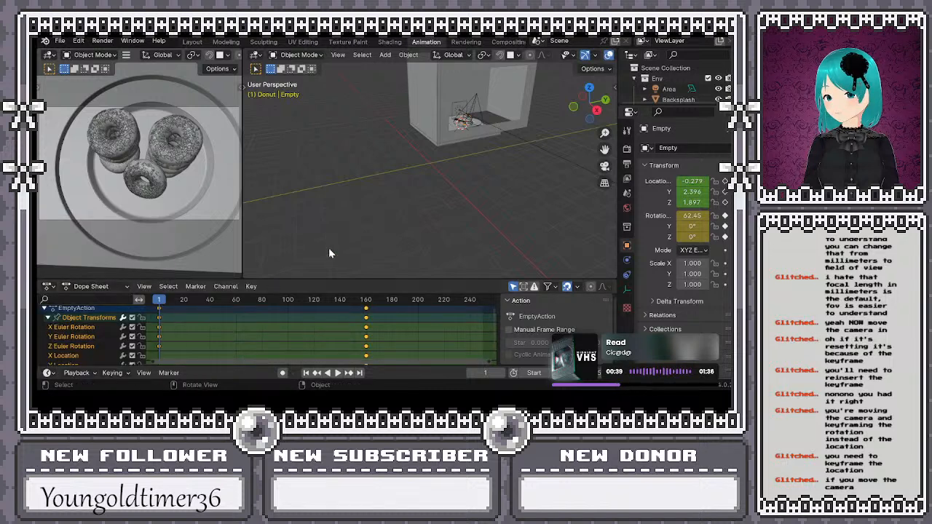
Delete the empty's Y and Z Euler Rotation channels and its X, Y and Z Location channels
left_click(72, 339)
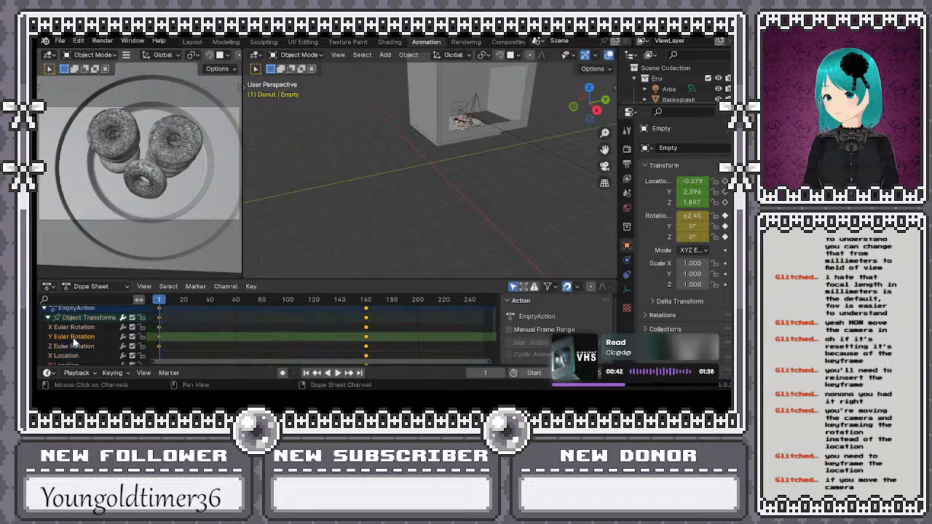
scroll(72, 342, "down", 2)
left_click(63, 352, "shift")
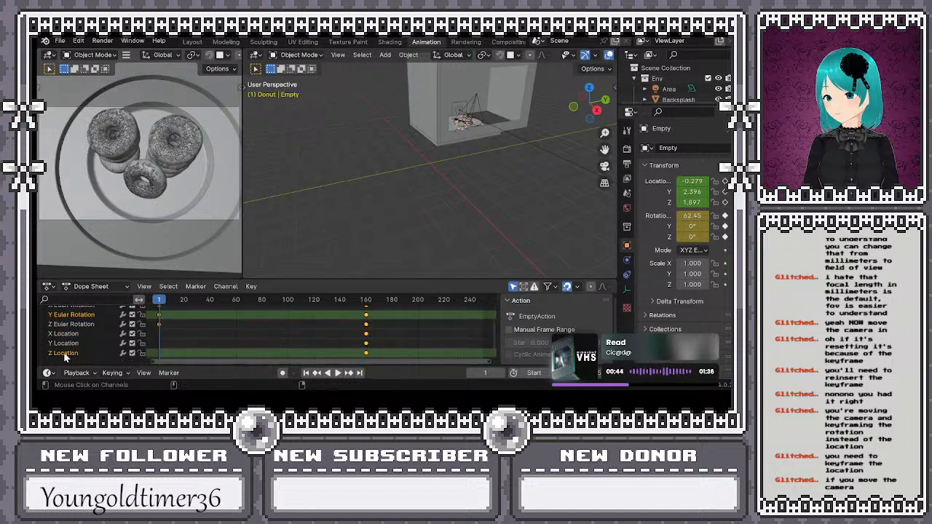
left_click(73, 325, "shift")
left_click(64, 334, "shift")
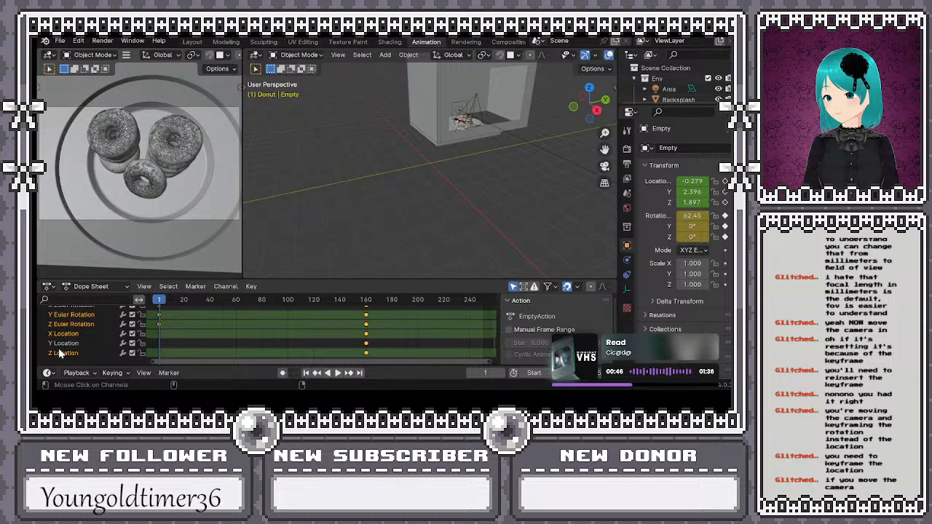
left_click(61, 353, "shift")
left_click(66, 343, "shift")
left_click(56, 354, "shift")
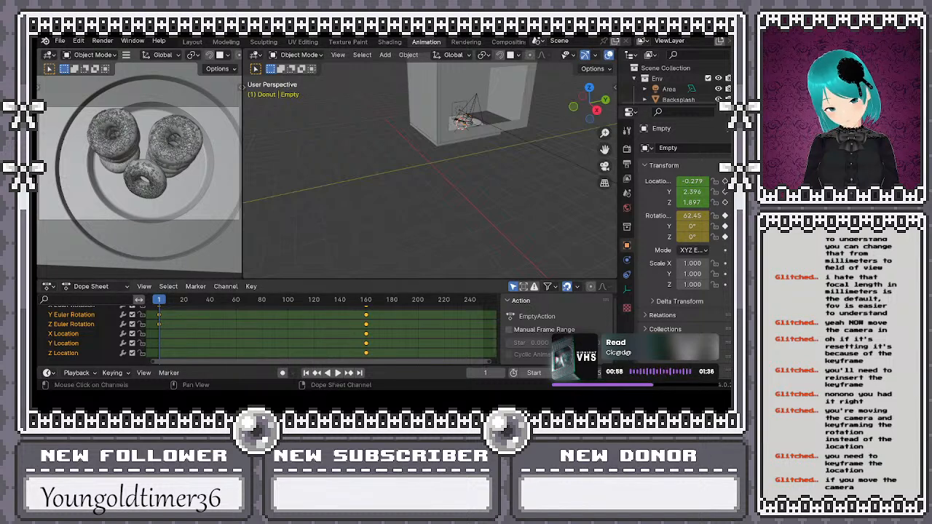
left_click(71, 314)
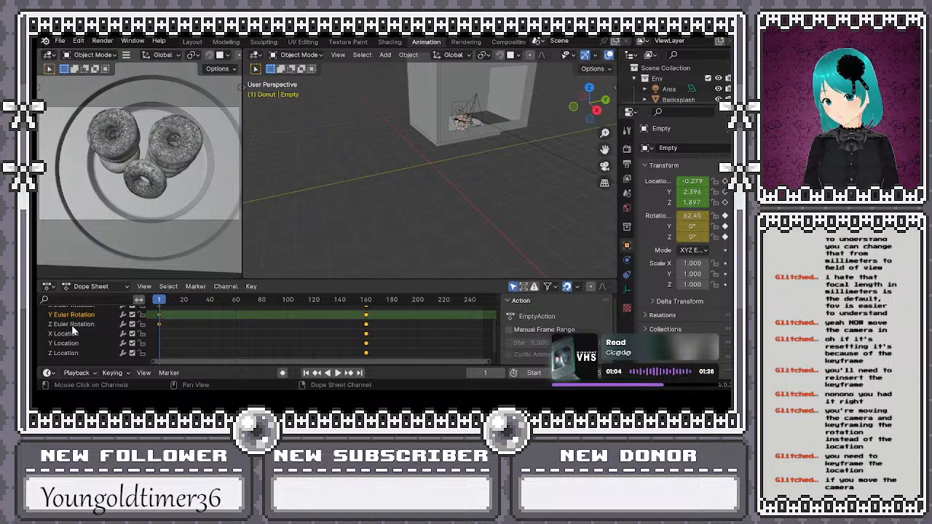
left_click(71, 325, "shift")
left_click(61, 342, "shift")
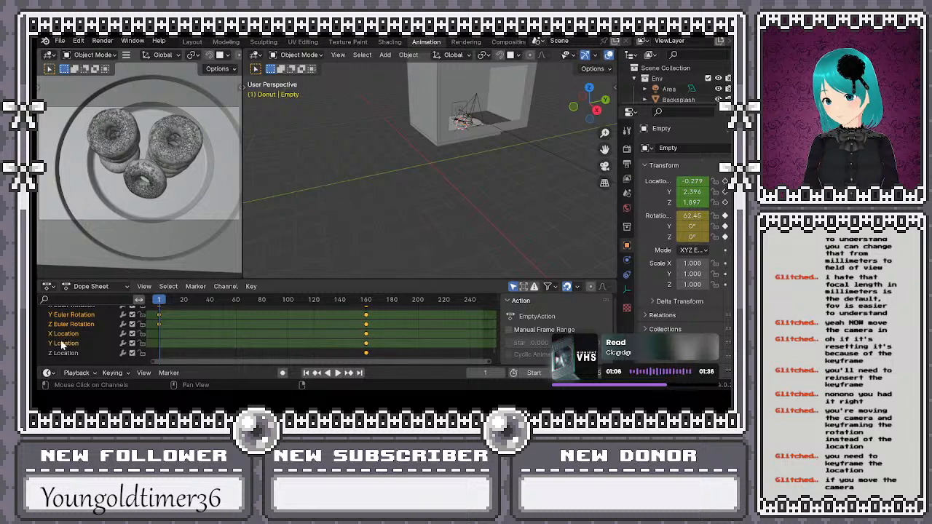
left_click(71, 356, "shift")
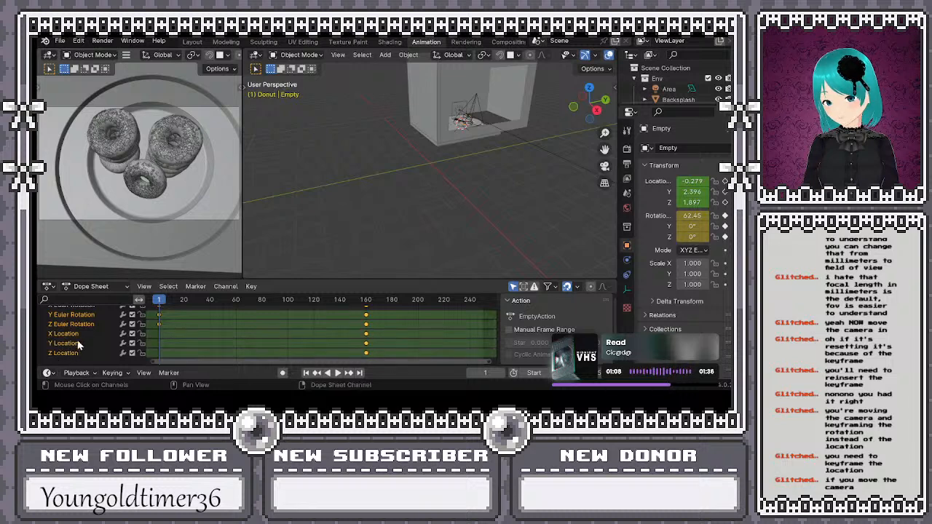
key("x")
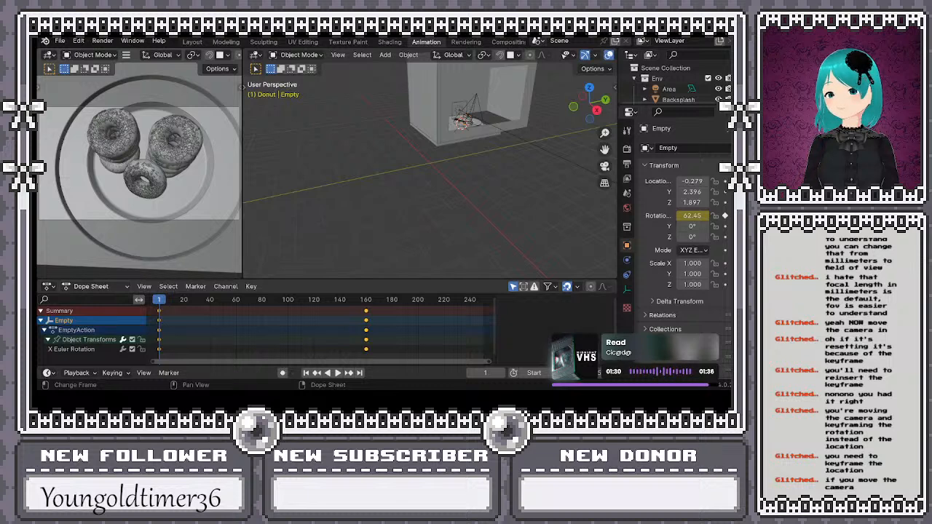
Change the Dope Sheet area to the Graph Editor and enlarge it upward
left_click(50, 287)
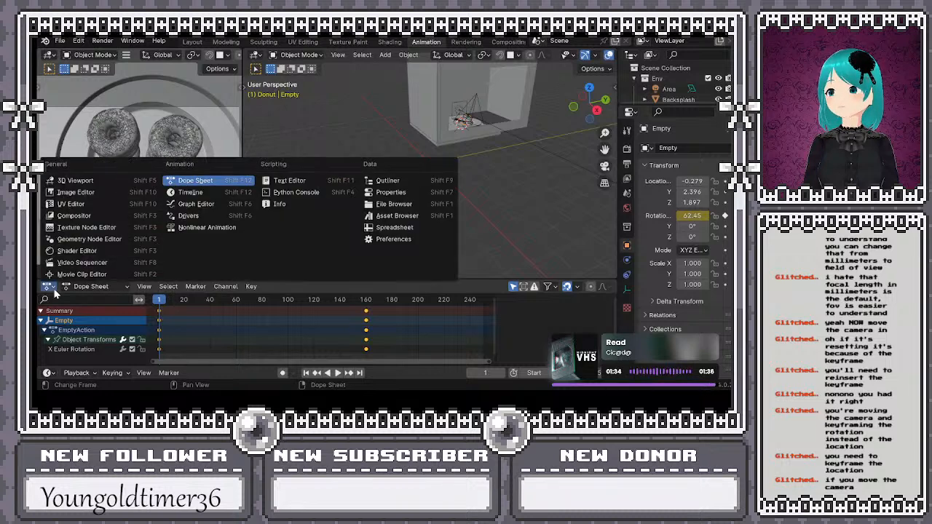
left_click(55, 289)
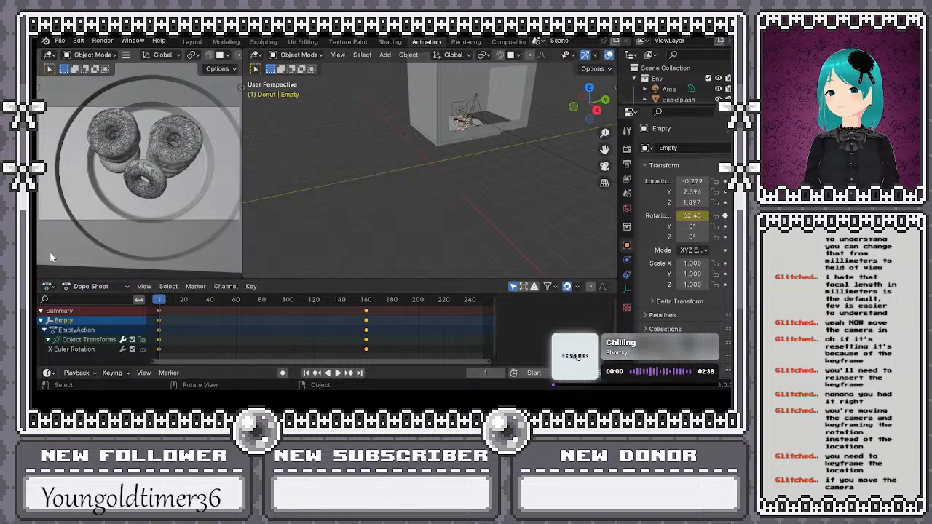
left_click(56, 290)
left_click(56, 290)
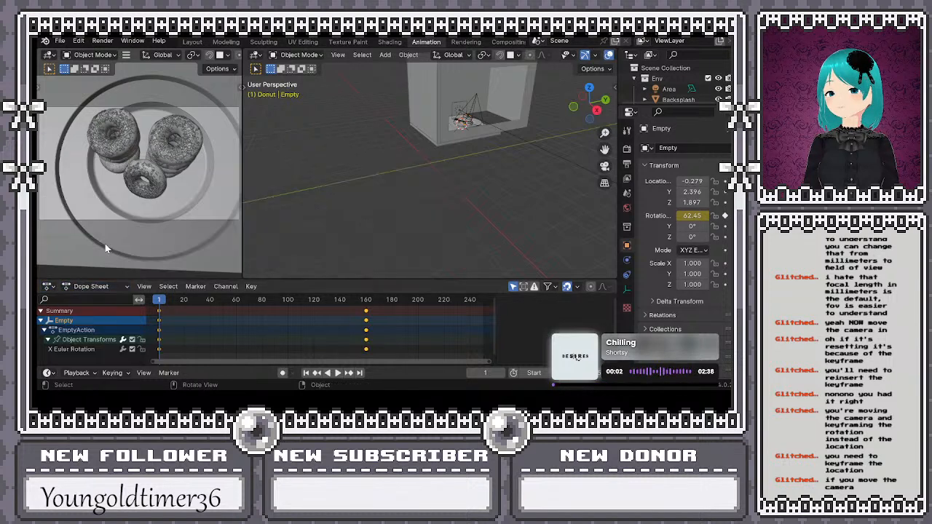
left_click(51, 289)
left_click(194, 204)
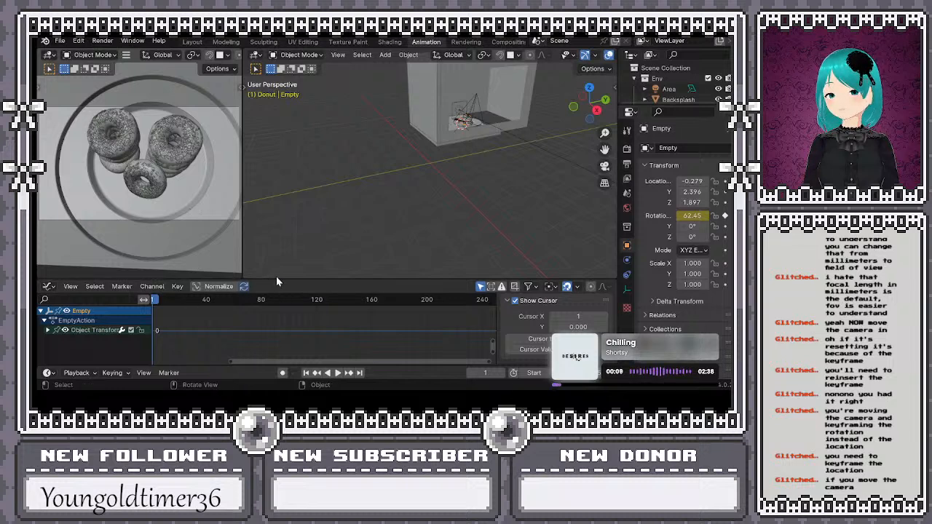
left_click_drag(281, 279, 279, 176)
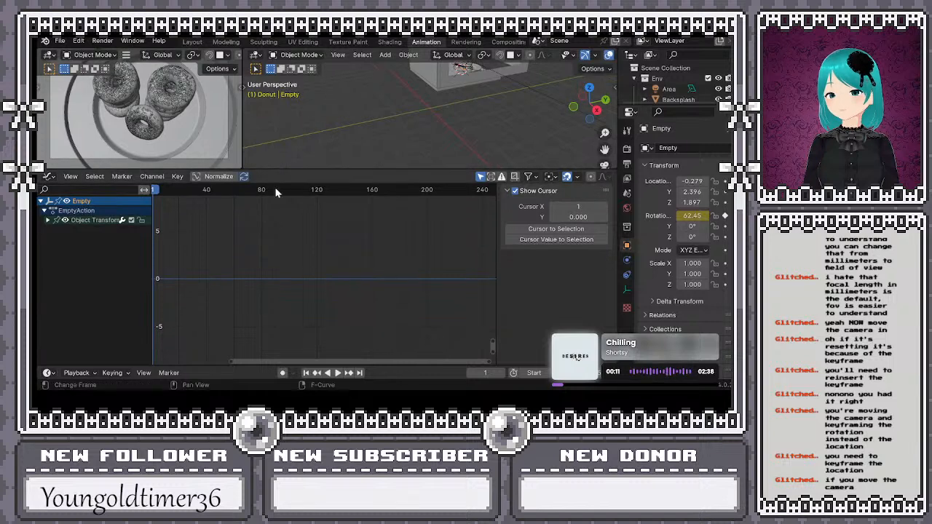
Expand the empty's Object Transforms and select the X Euler Rotation channel to show its full curve
scroll(243, 310, "down", 5)
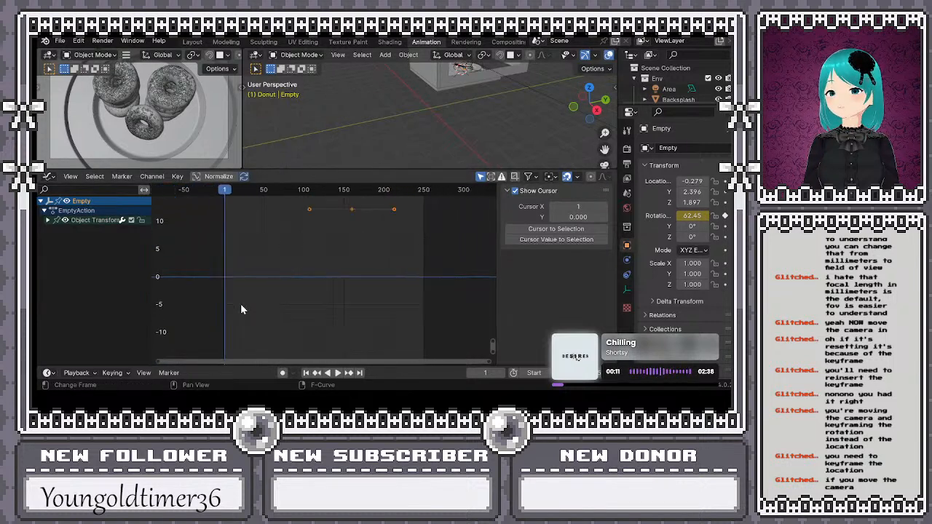
scroll(243, 310, "down", 6)
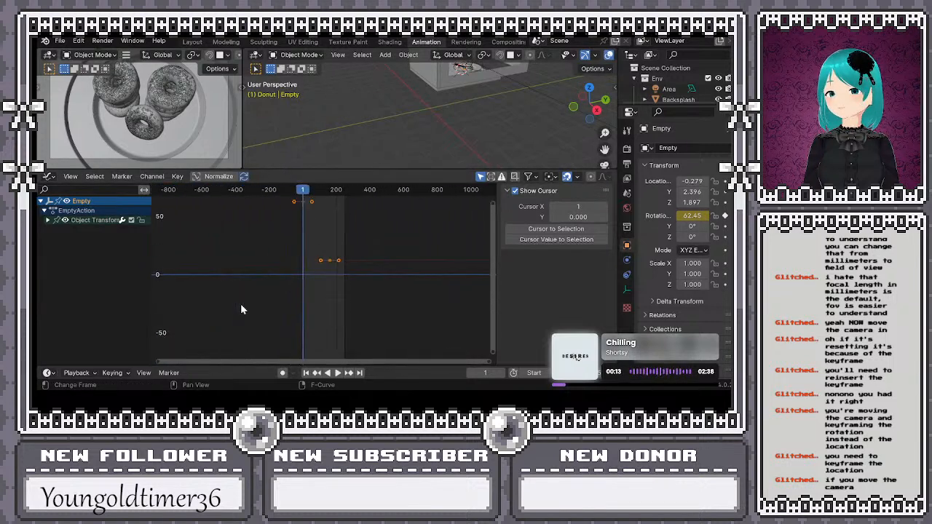
middle_click_drag(363, 238, 395, 236)
scroll(354, 309, "up", 8)
scroll(355, 313, "up", 4)
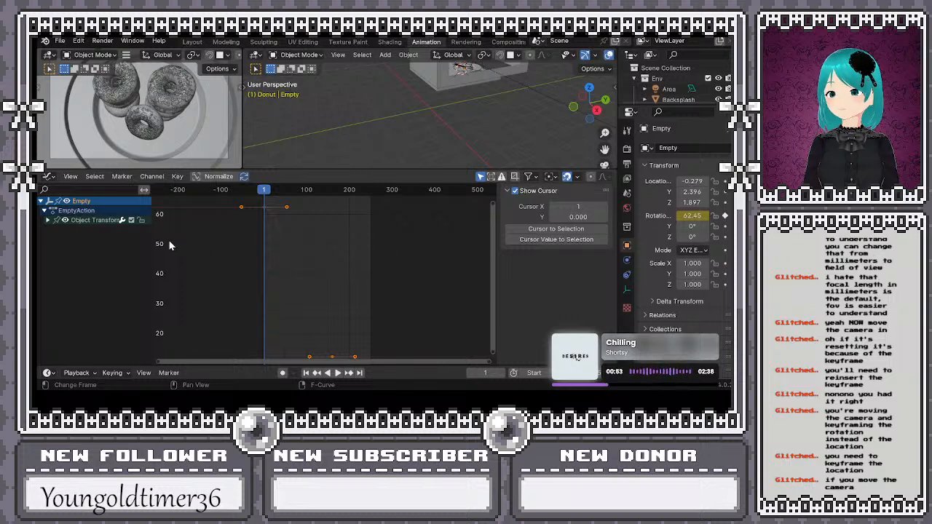
left_click(47, 220)
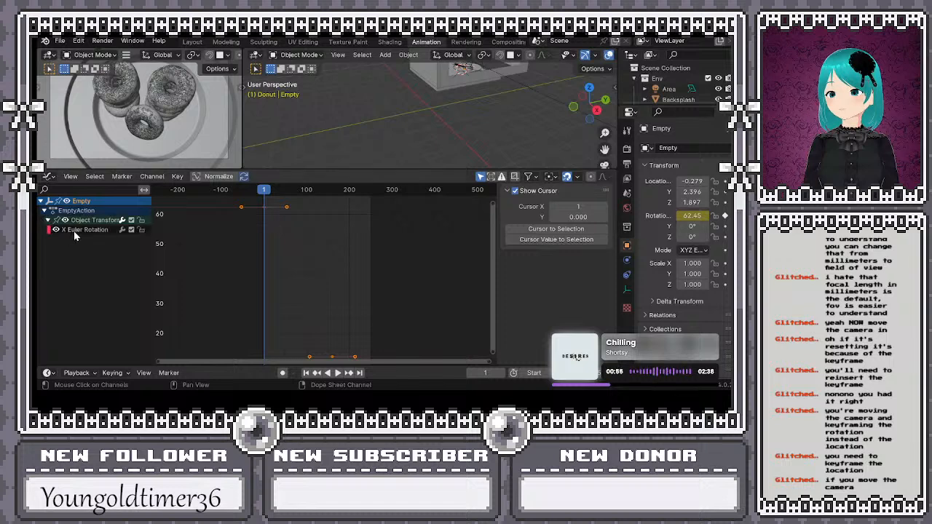
left_click(84, 230)
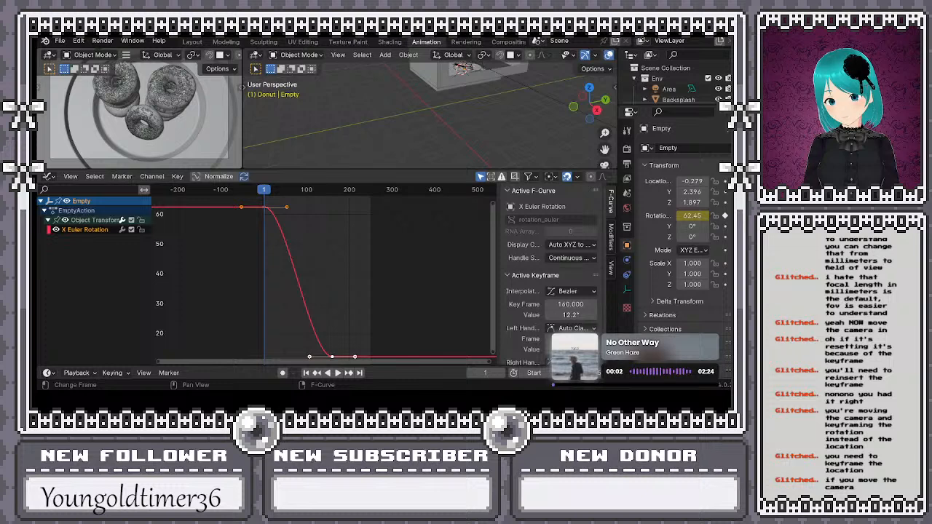
left_click(296, 280)
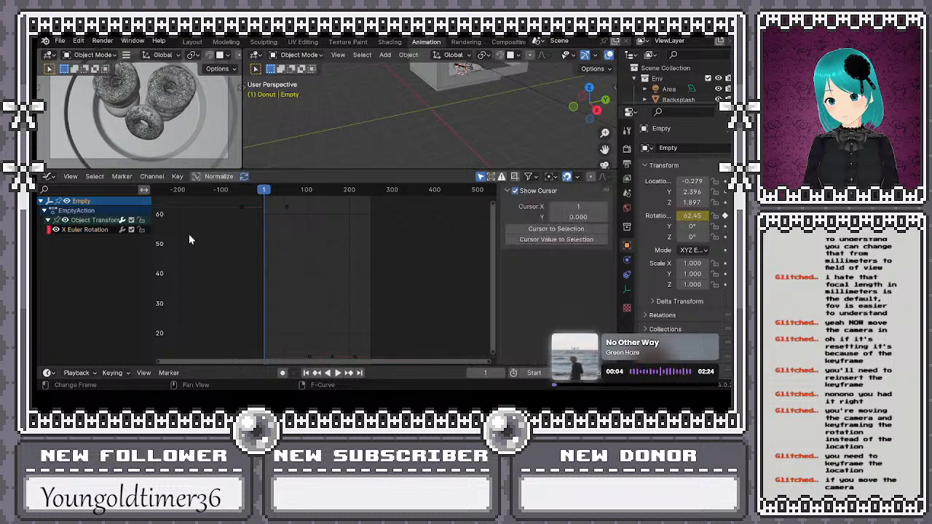
left_click(103, 230)
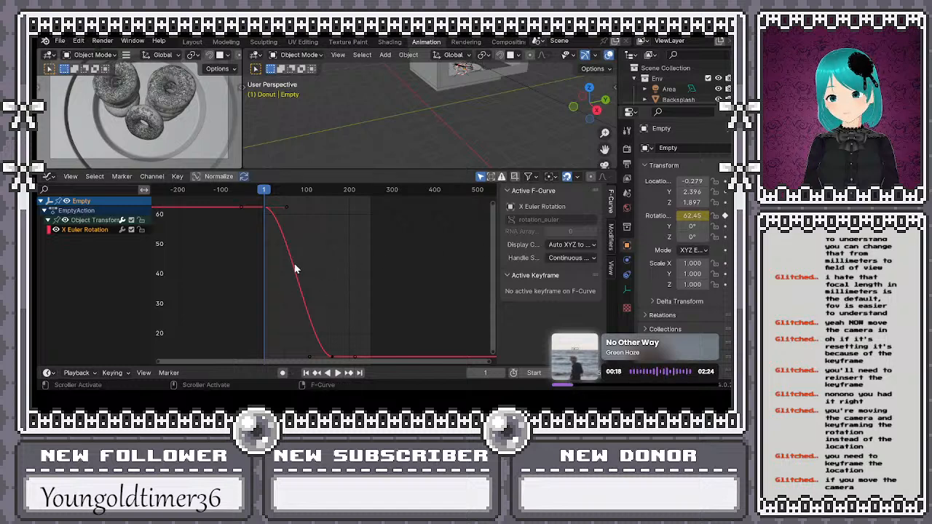
Lengthen the right handle of the frame 1 keyframe on the X Euler Rotation curve and tilt it slightly downward
left_click(287, 209)
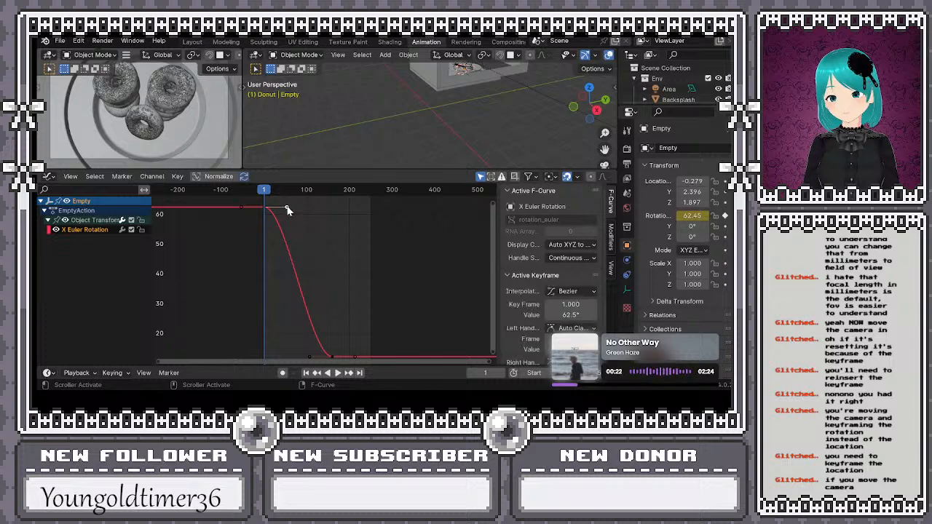
key("g")
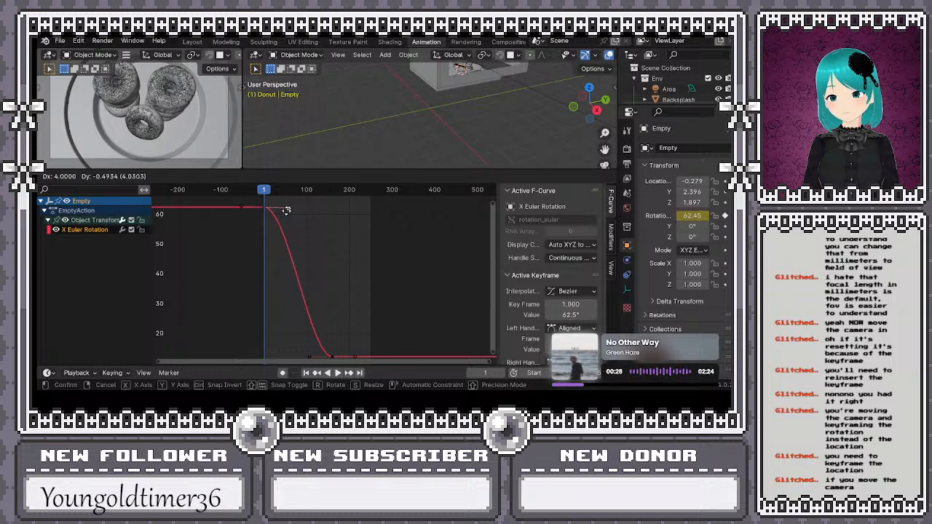
left_click(296, 206)
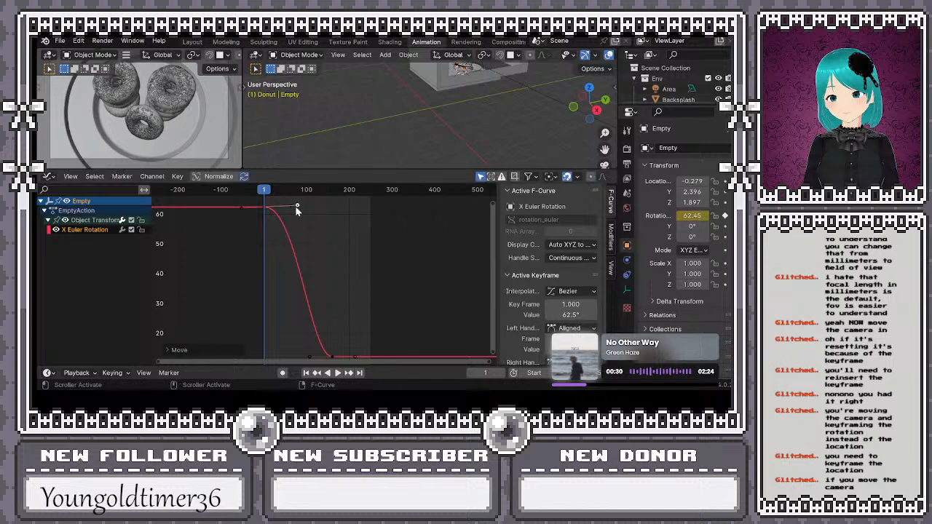
key("r")
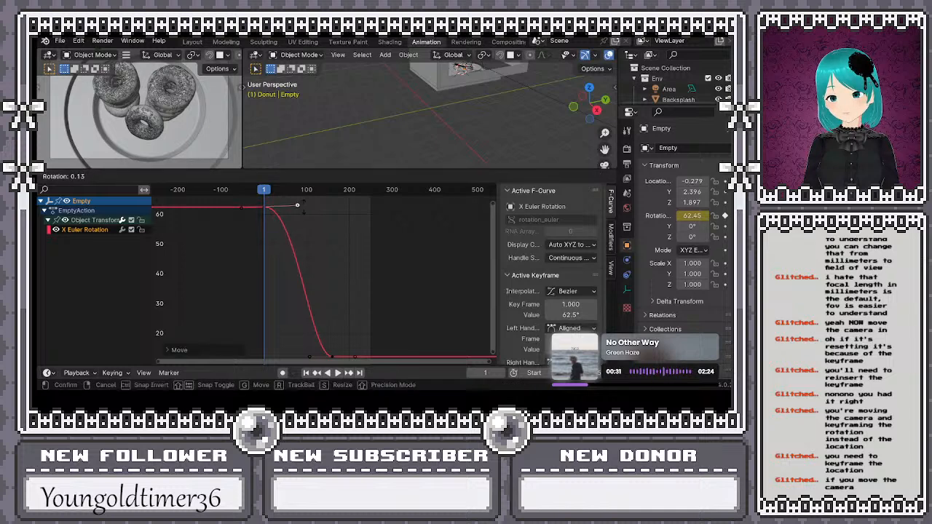
left_click(296, 211)
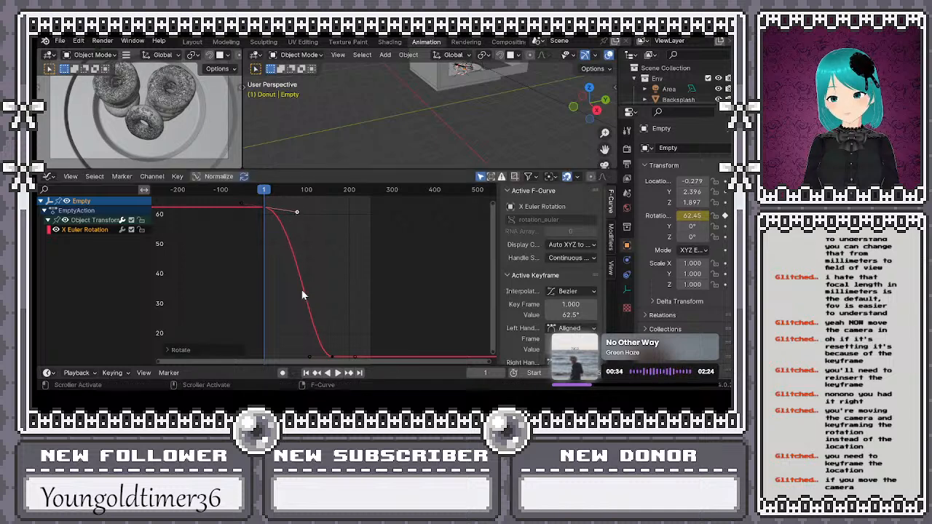
Rotate the left handle of the frame 160 keyframe steeply upward for a sharper end to the curve
left_click(310, 356)
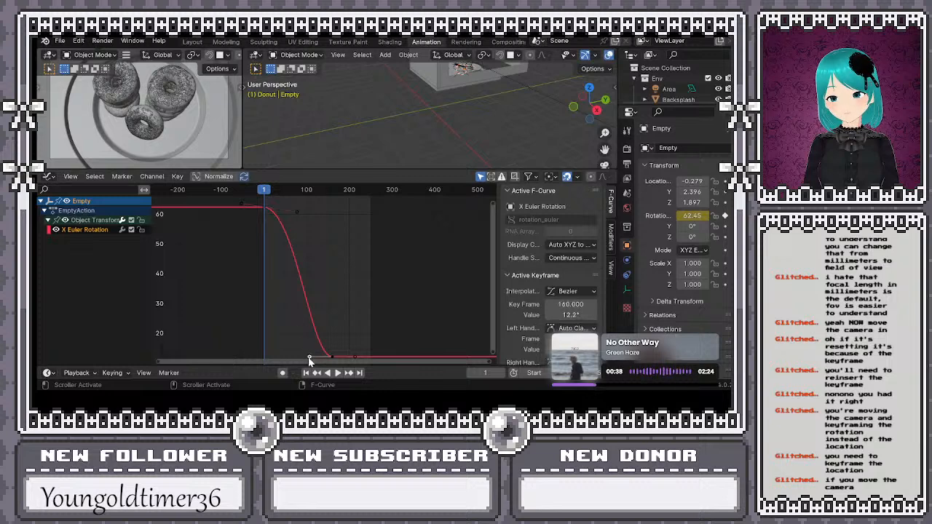
key("r")
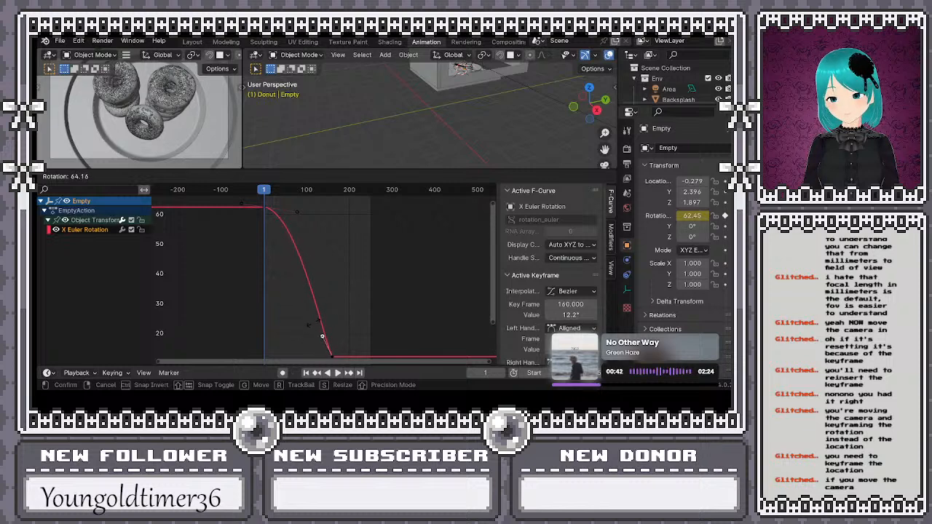
left_click(321, 335)
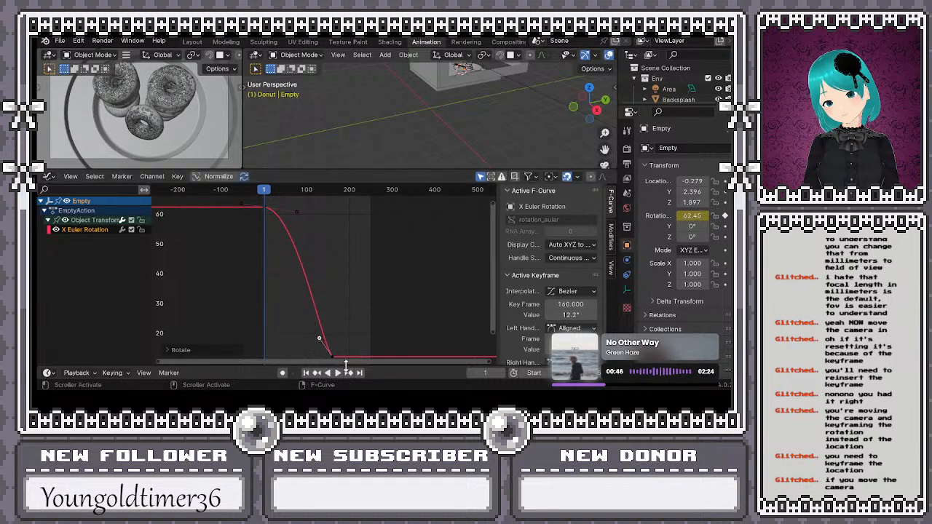
left_click(331, 357)
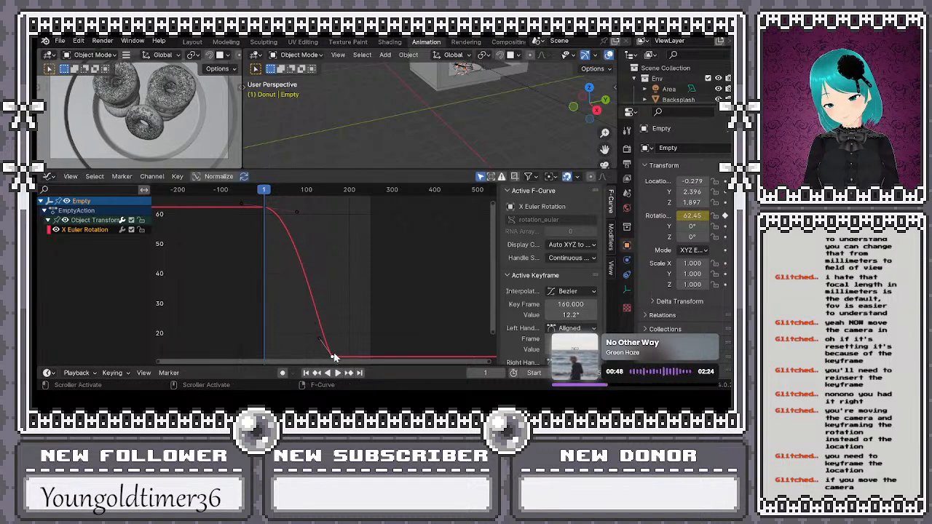
key("r")
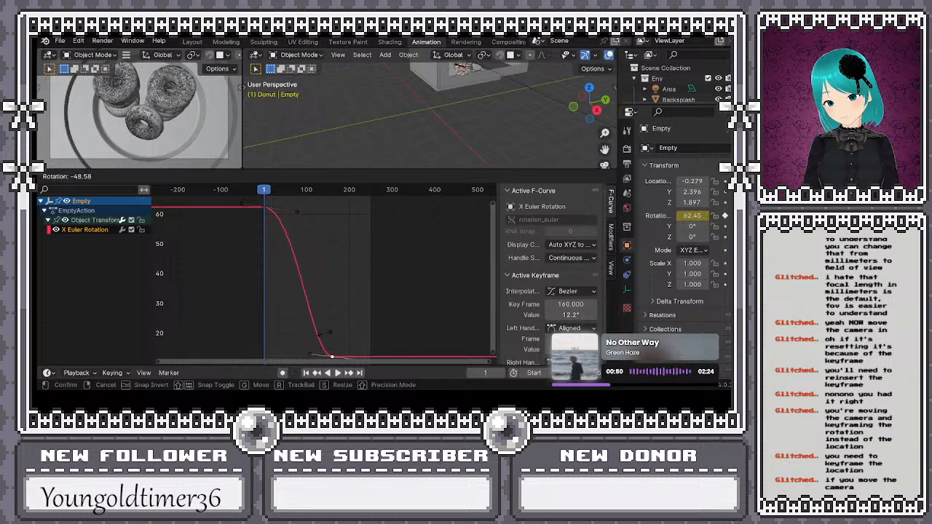
key("g")
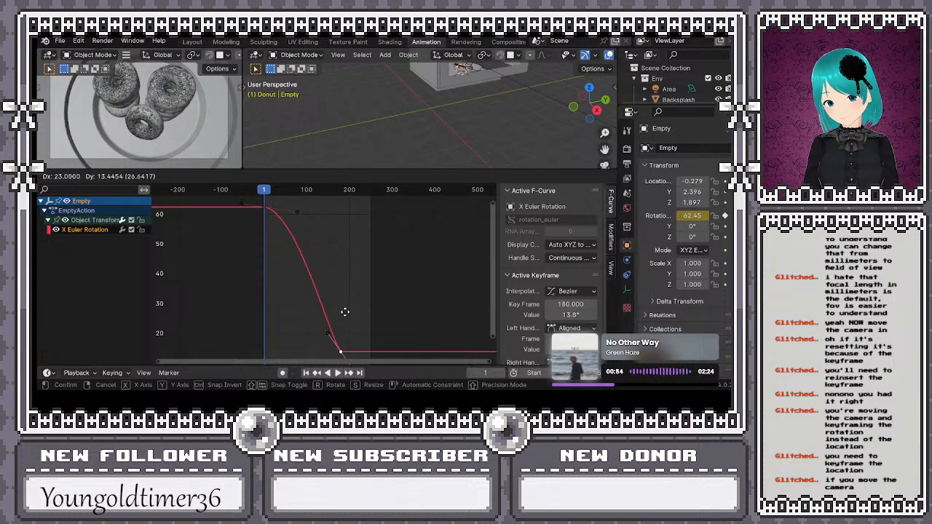
key("Escape")
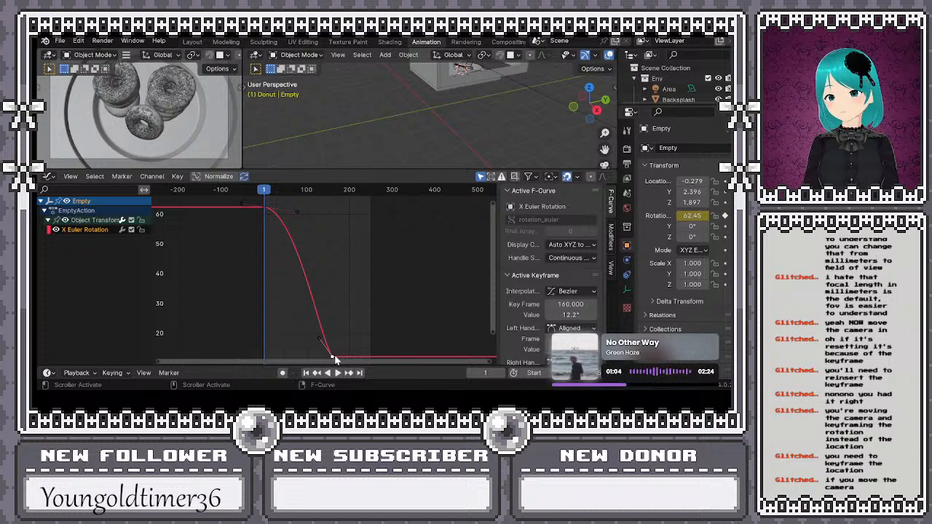
Rotate the frame 1 keyframe's right handle about 72 degrees downward and select the left handle of the frame 160 keyframe
left_click(296, 212)
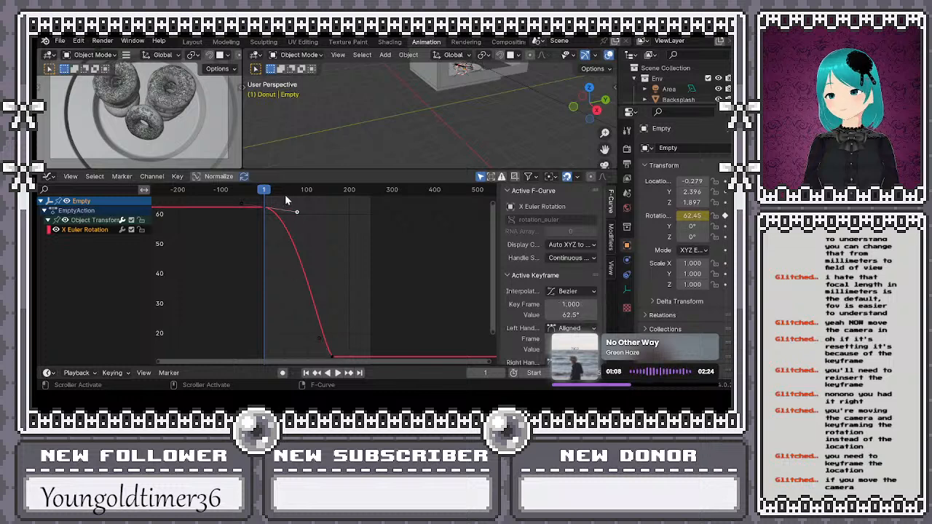
key("r")
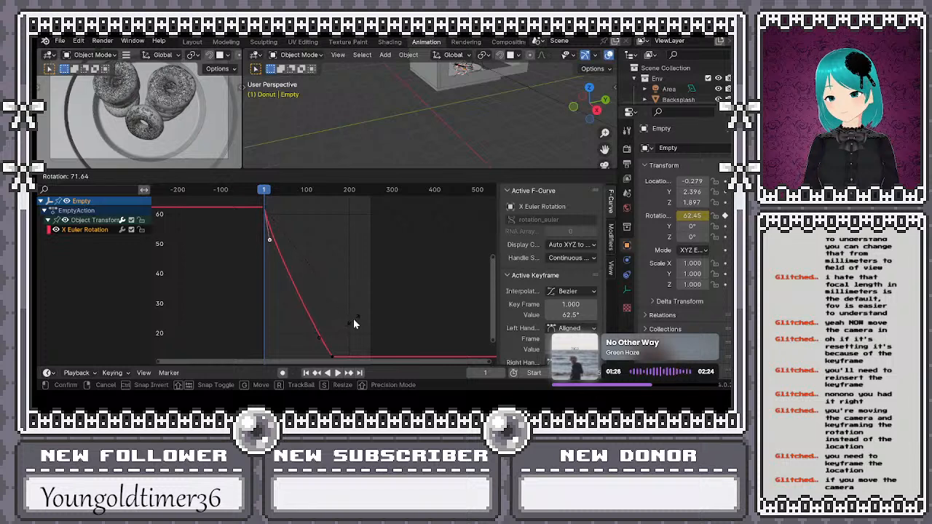
left_click(329, 339)
left_click(319, 340)
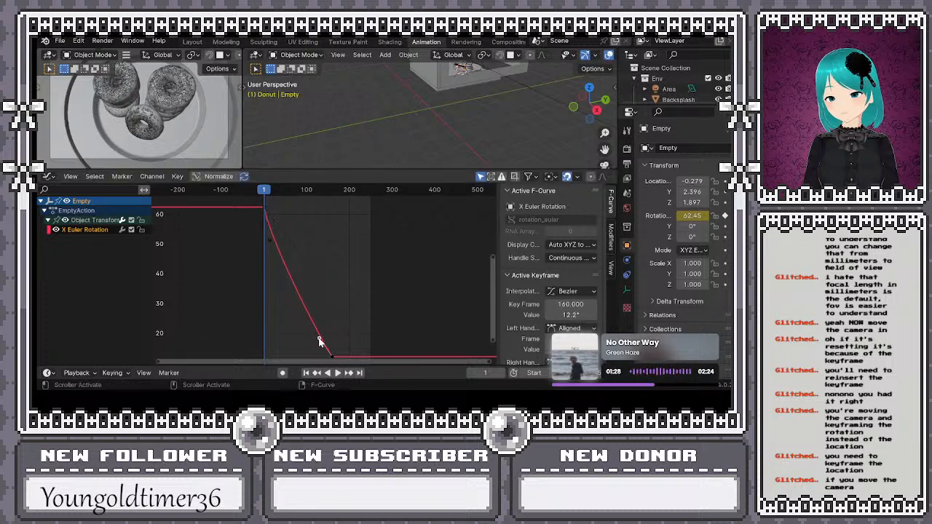
Rotate the frame 160 keyframe's left handle about 41 degrees to flatten the end of the X Euler Rotation curve, and frame the whole curve
key("r")
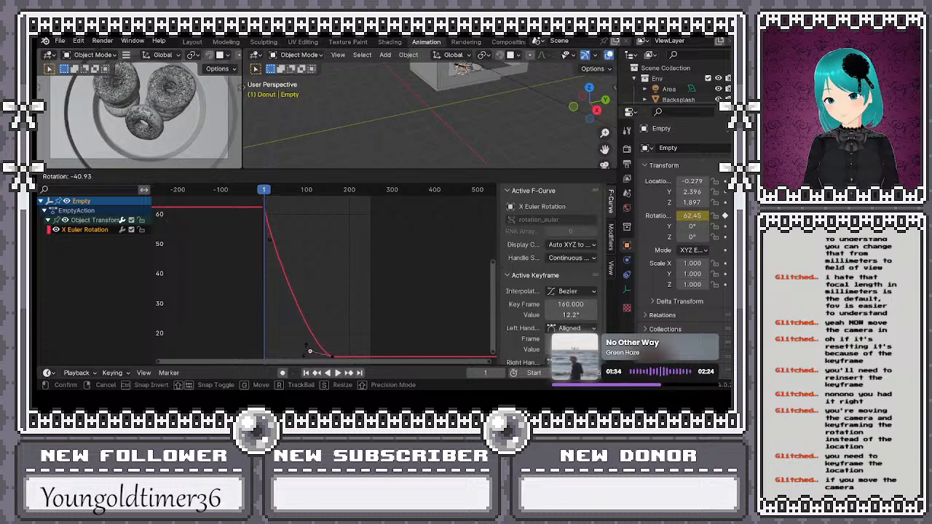
left_click(306, 353)
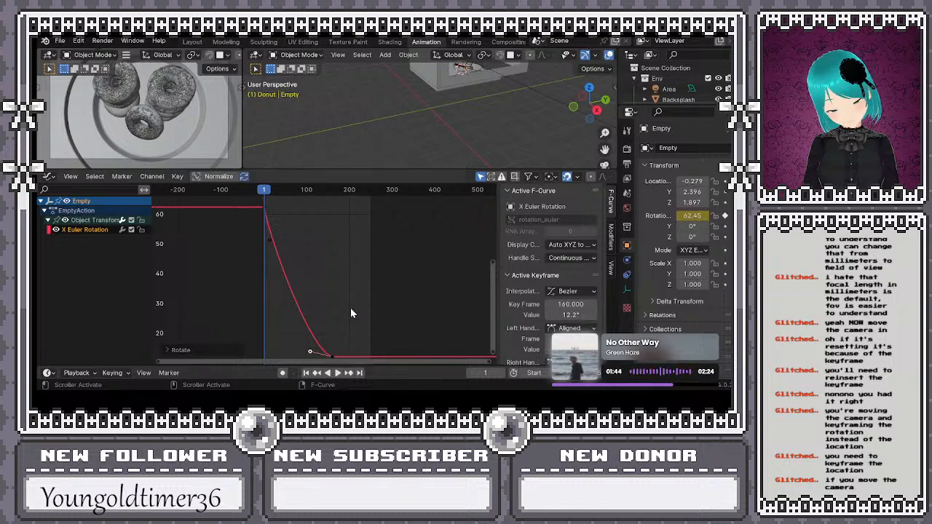
key("Home")
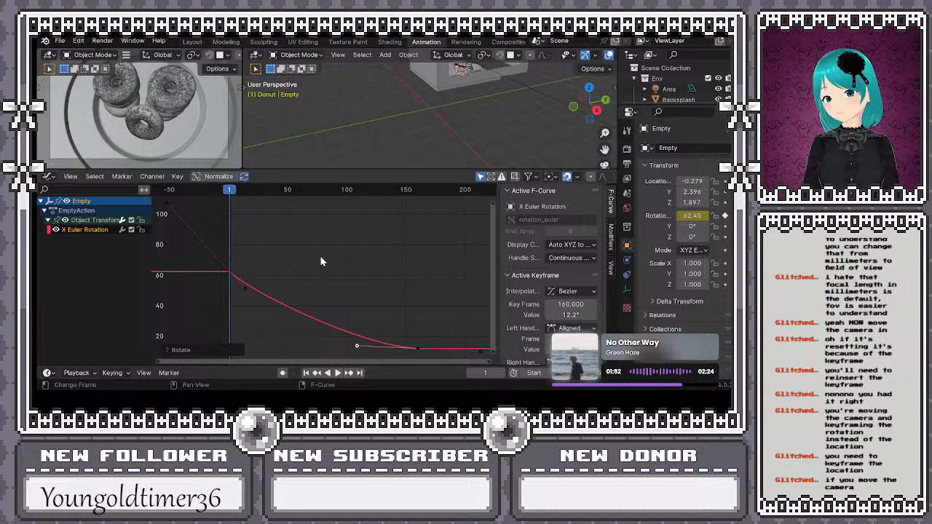
Play the camera animation from frame 1 several times to judge its easing, and return to frame 1
key("space")
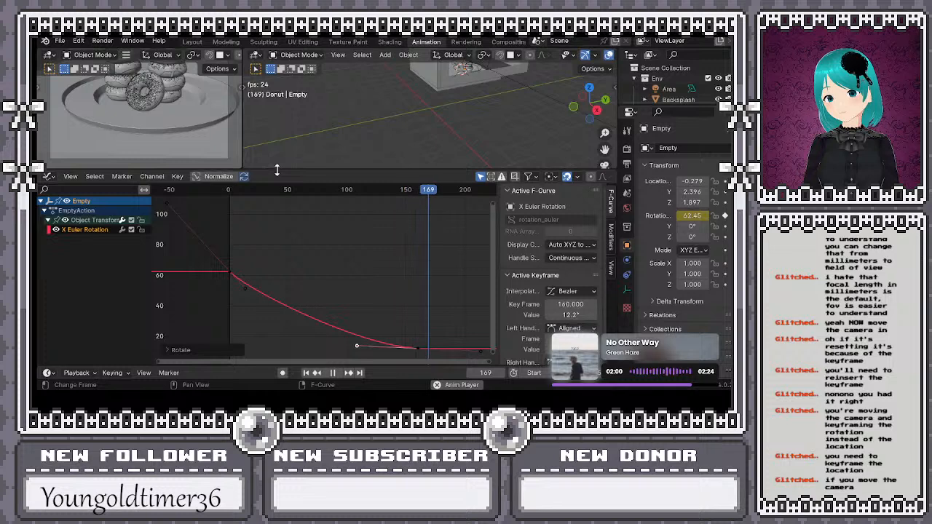
key("space")
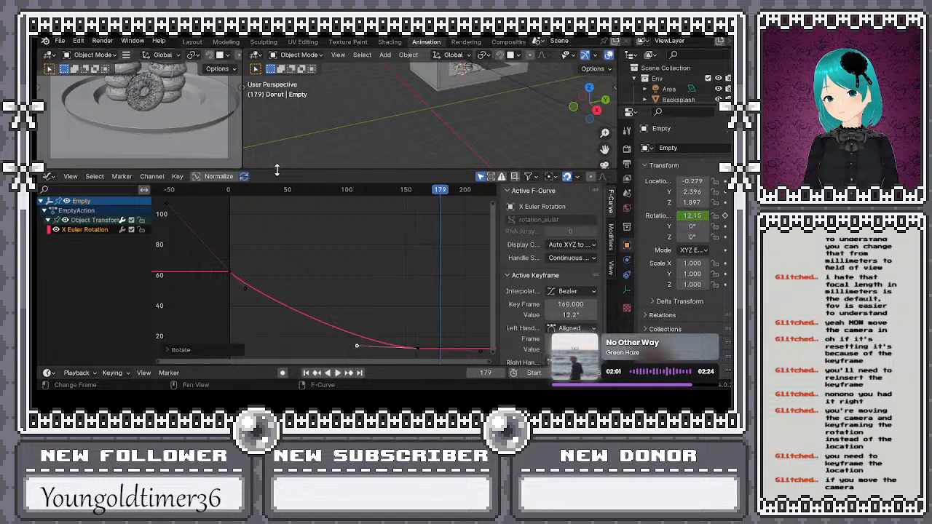
left_click(306, 373)
key("space")
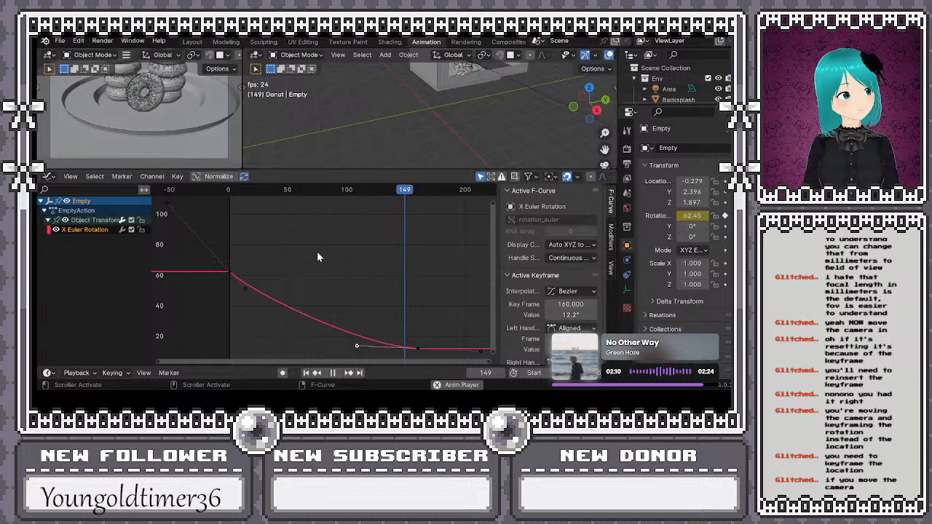
key("space")
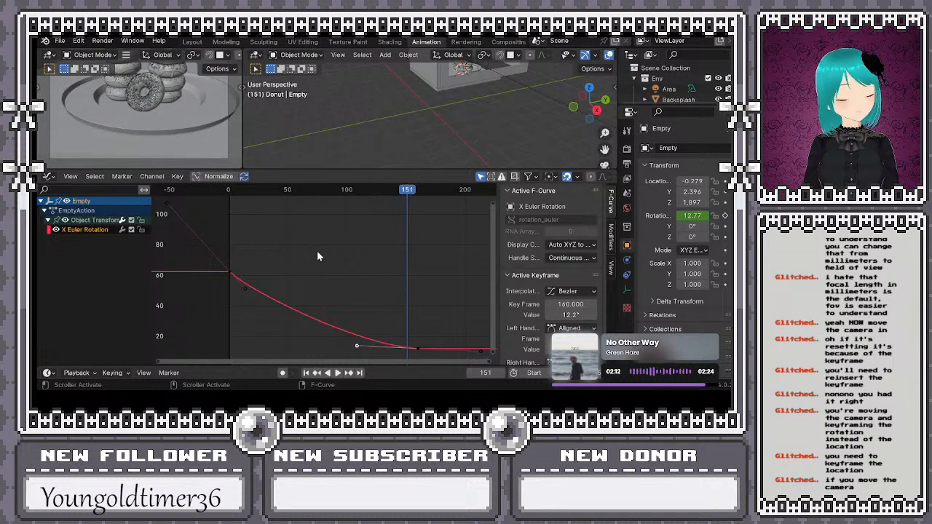
left_click(307, 374)
key("space")
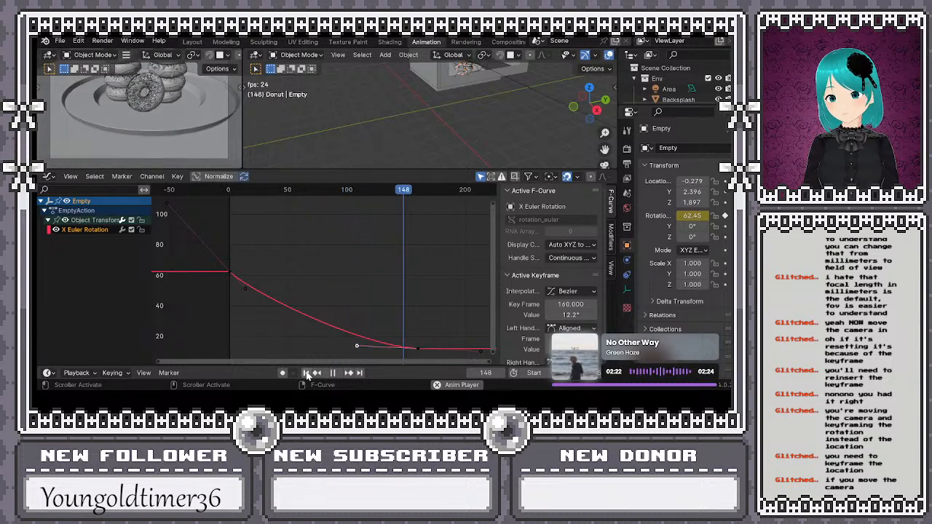
key("space")
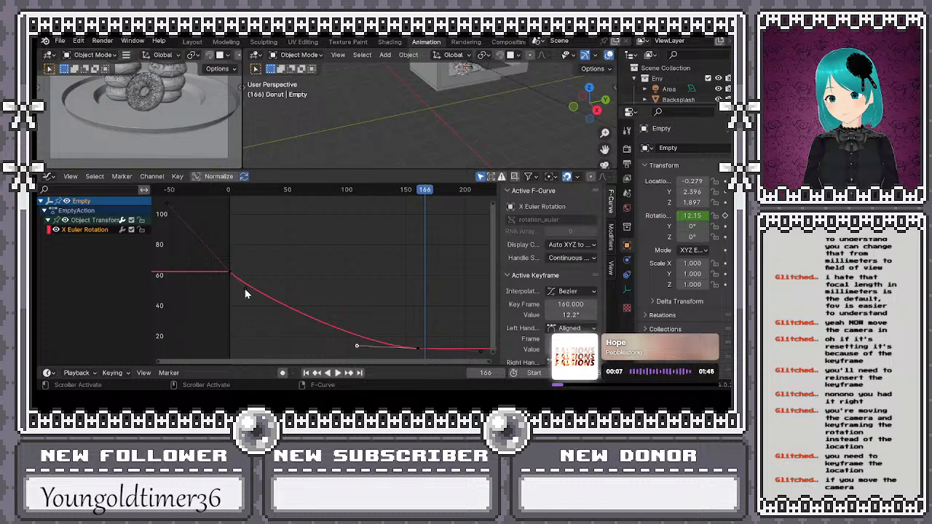
key("space")
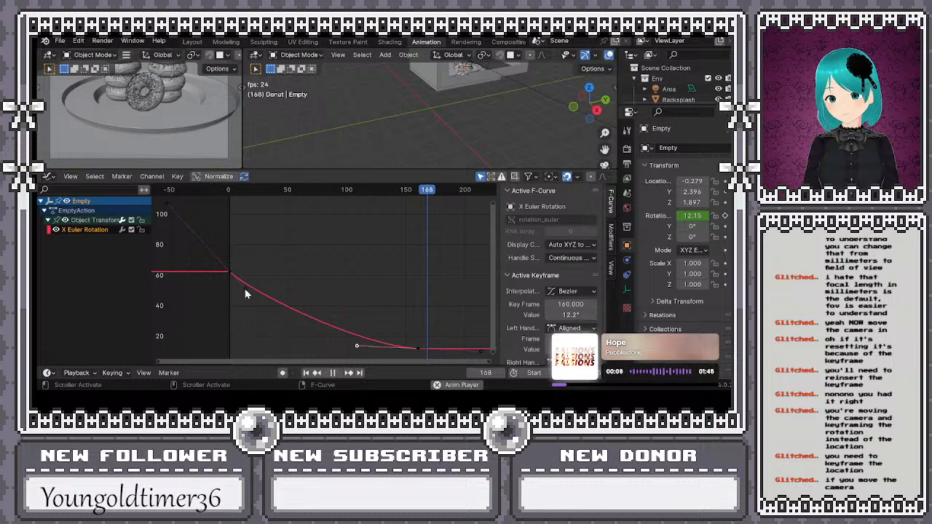
key("space")
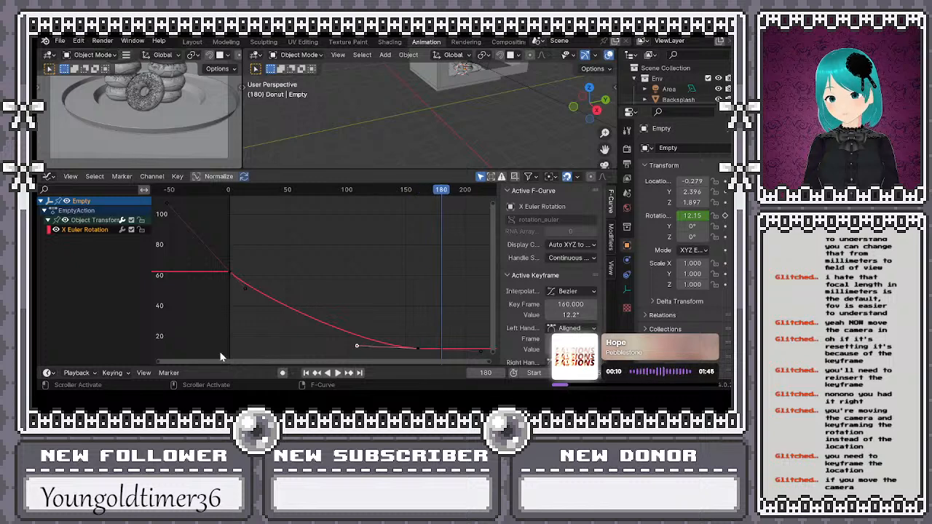
left_click(306, 374)
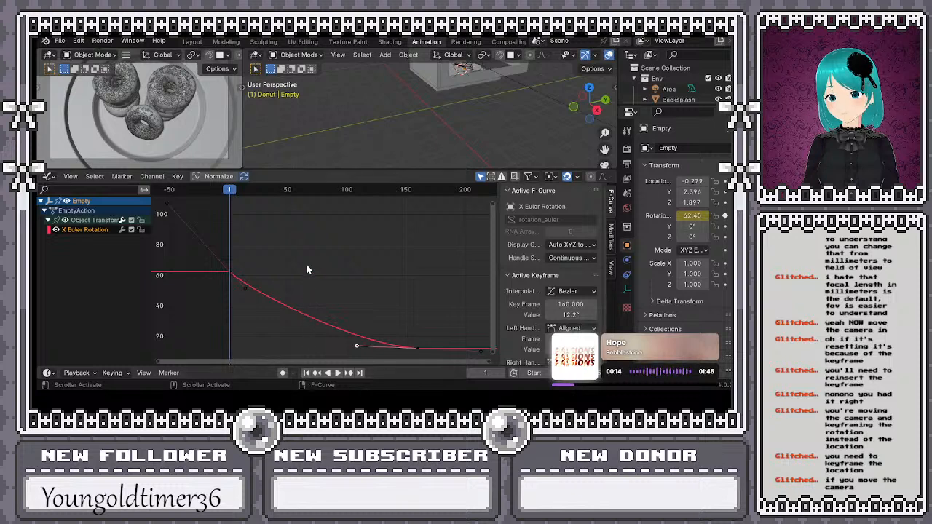
In the Layout workspace, move the empty upward by about 0.3 m and insert Rotation and Location keyframes for it at frame 1
left_click(188, 41)
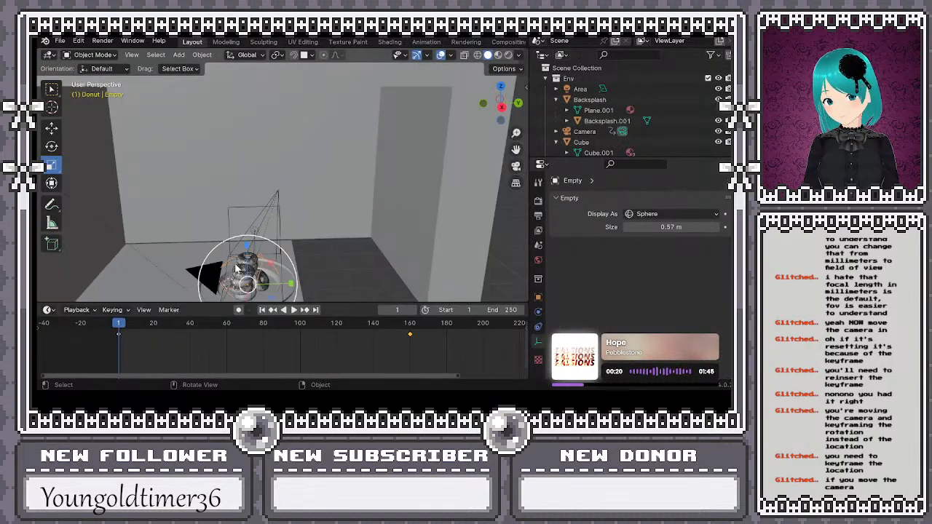
key("g")
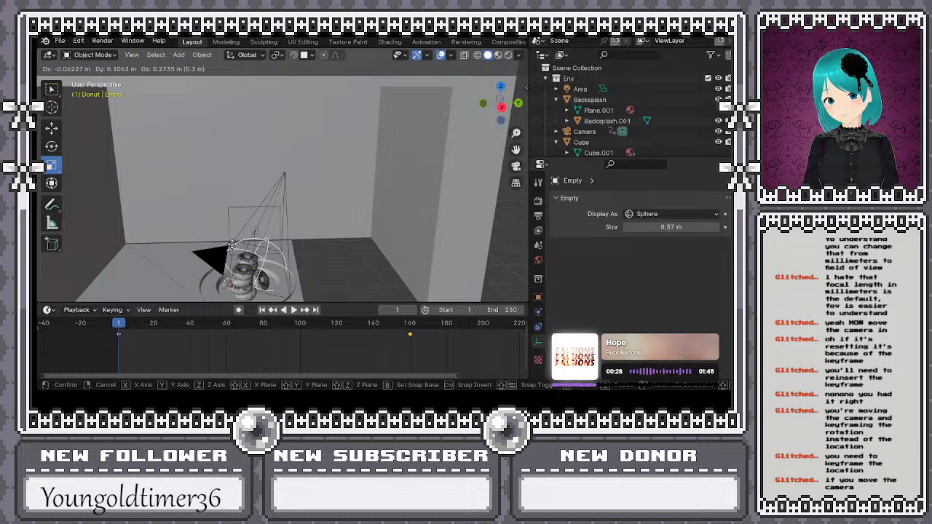
left_click(233, 242)
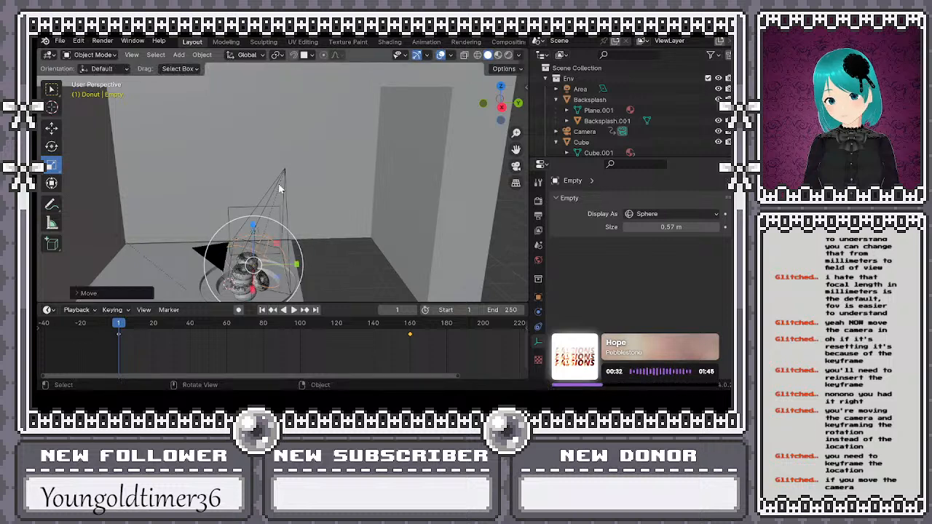
key("i")
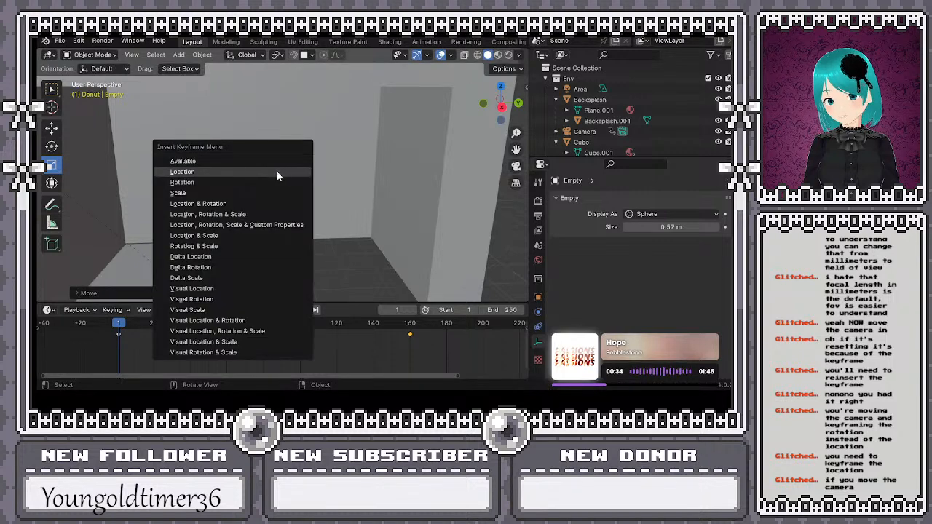
left_click(220, 178)
key("i")
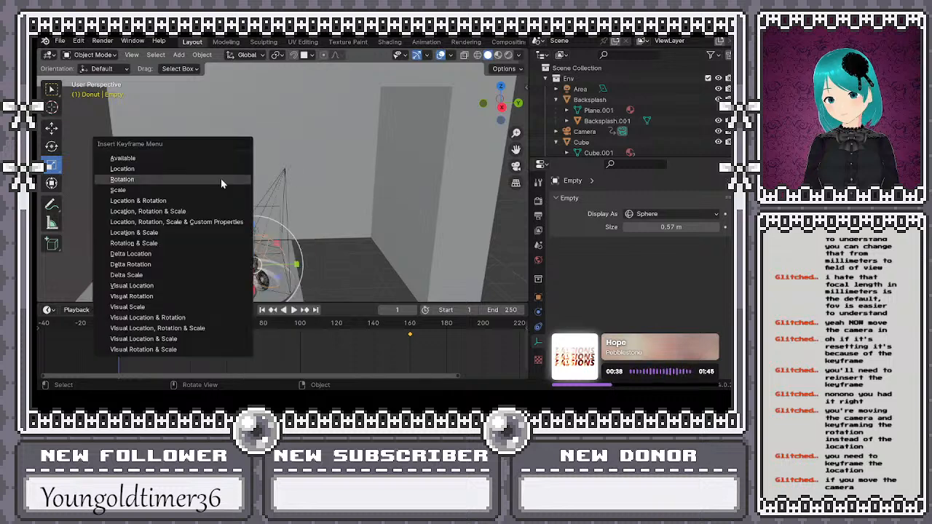
left_click(177, 168)
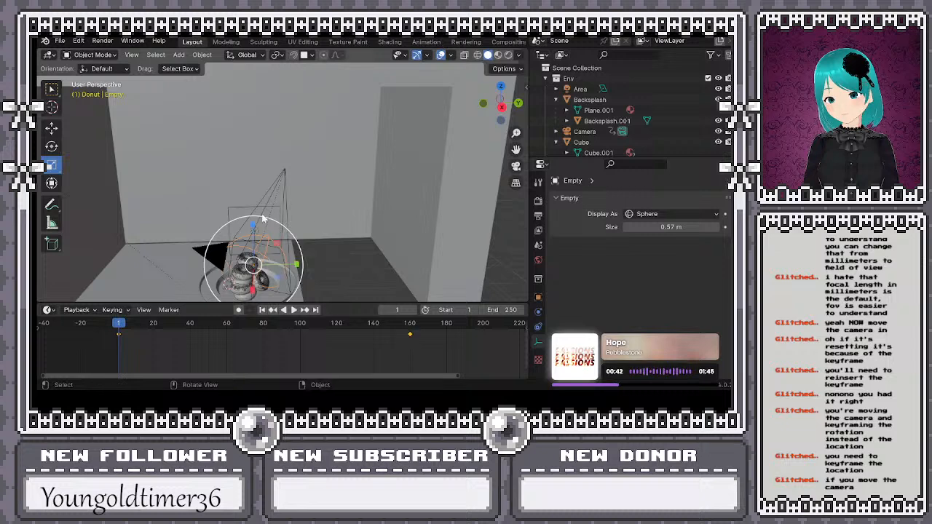
Rotate the empty at frame 1 to swing the camera from above the donuts down toward their side
left_click_drag(259, 218, 266, 219)
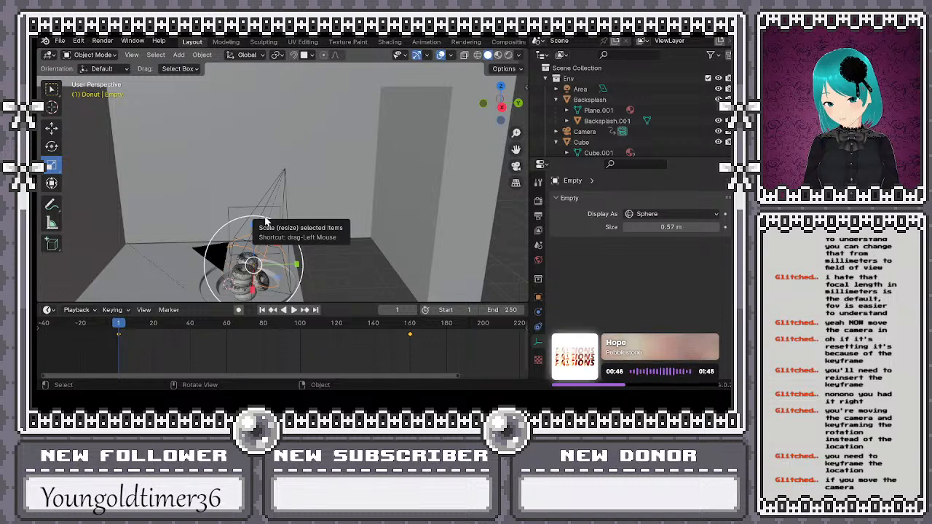
key("r")
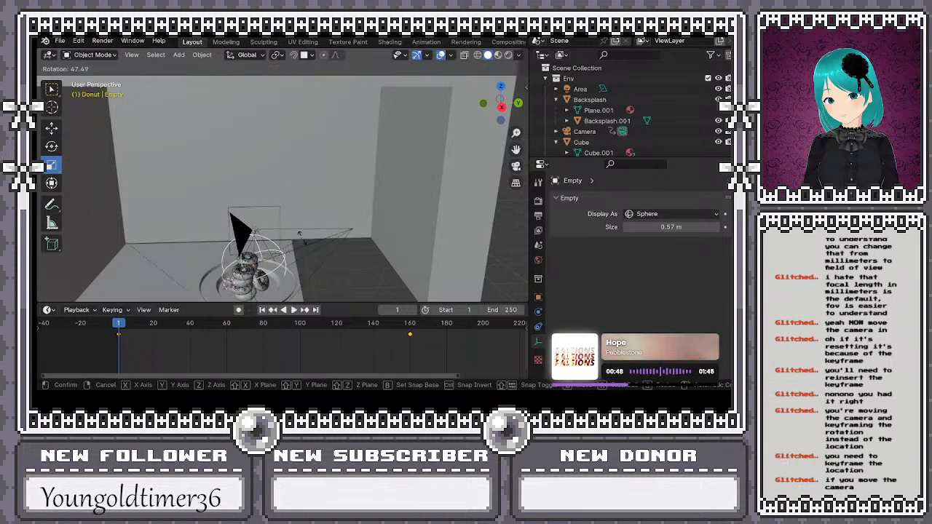
left_click(311, 253)
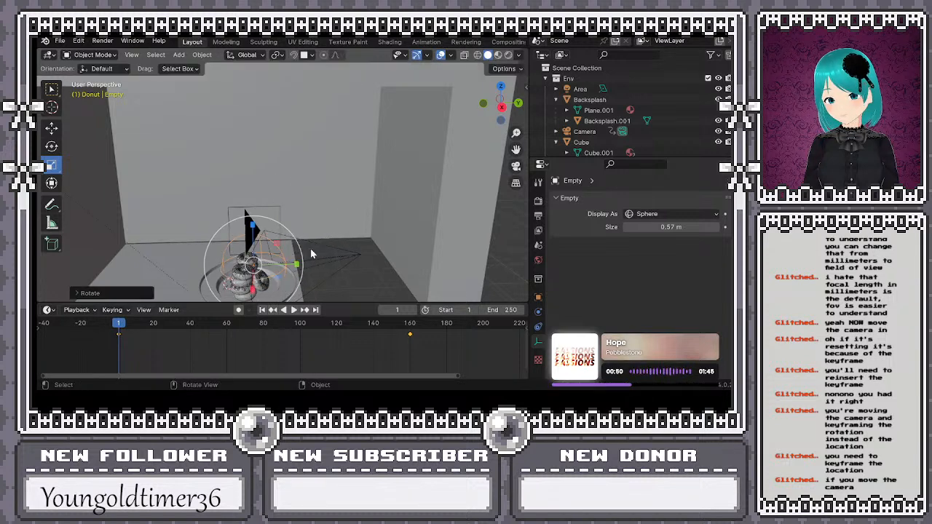
Go to frame 160 and insert Location and Rotation keyframes for the empty
left_click(410, 325)
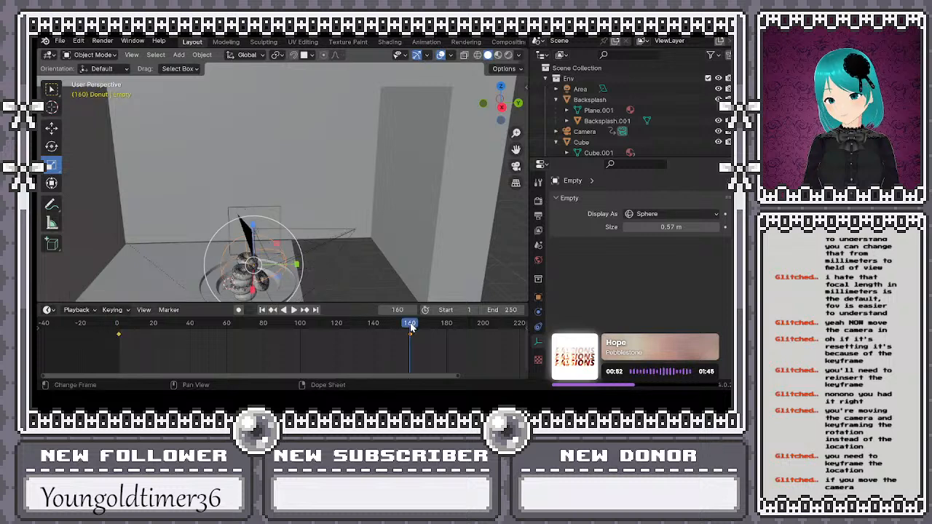
key("i")
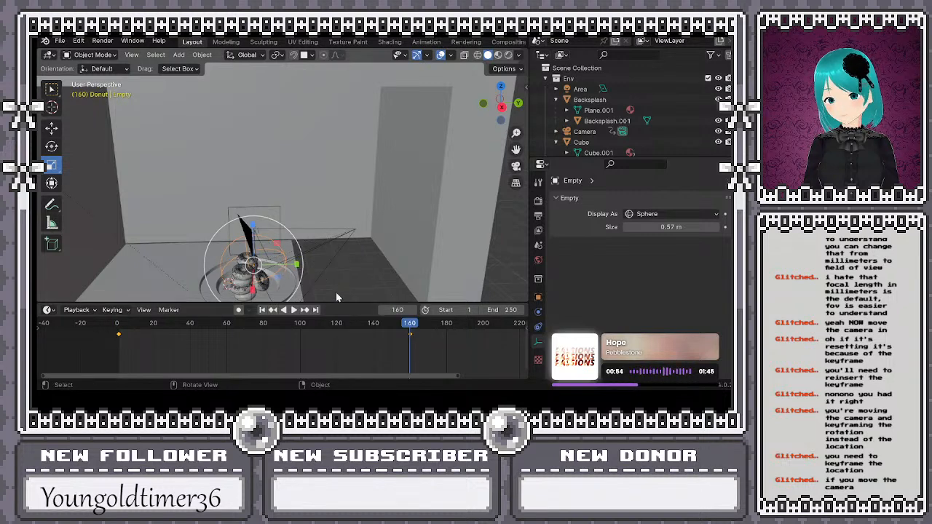
key("i")
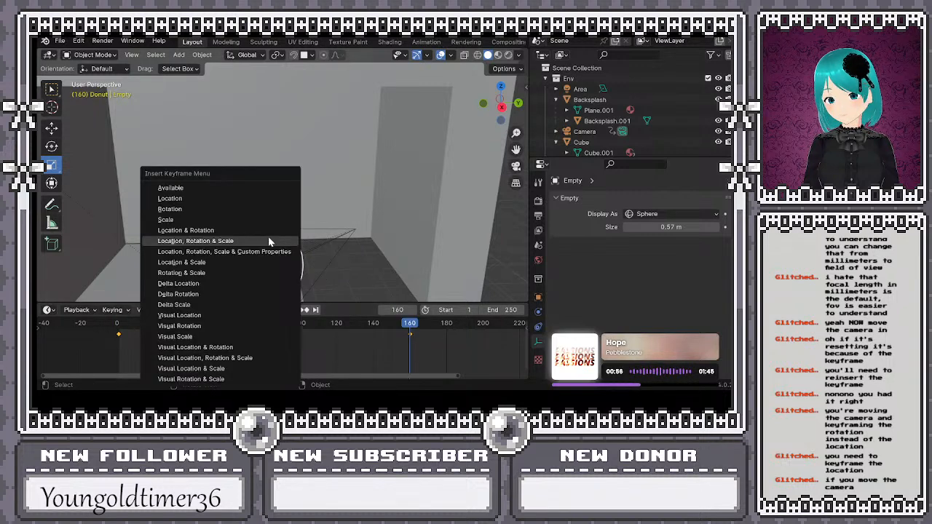
left_click(180, 198)
key("i")
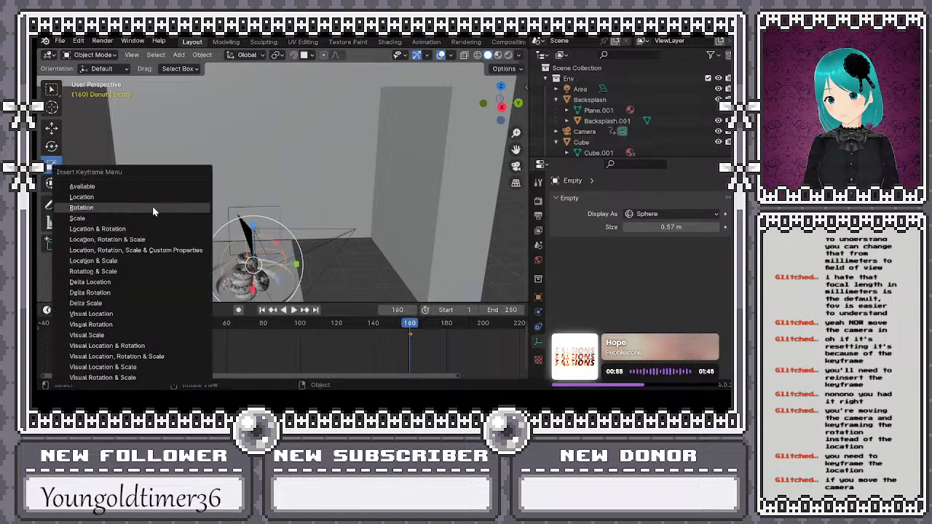
left_click(153, 207)
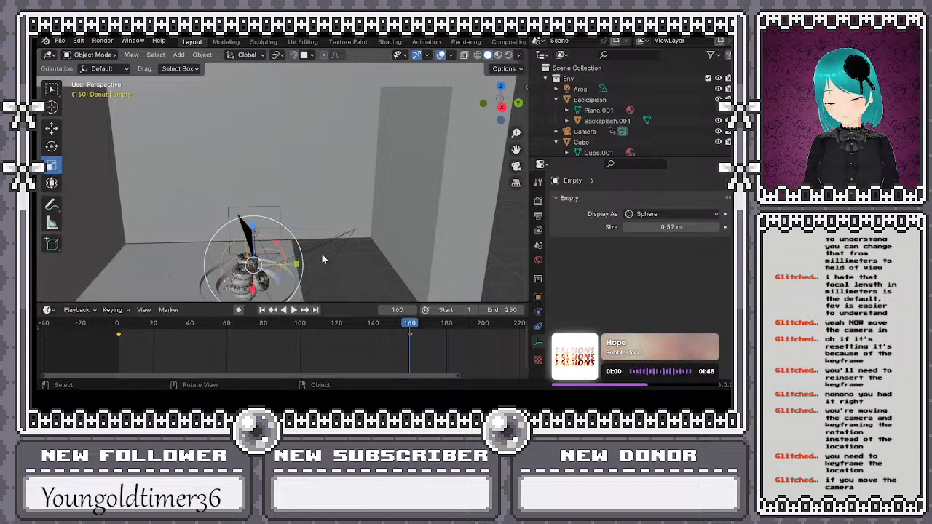
Play the animation from frame 1 in the viewport and switch to the camera view
key("space")
key("space")
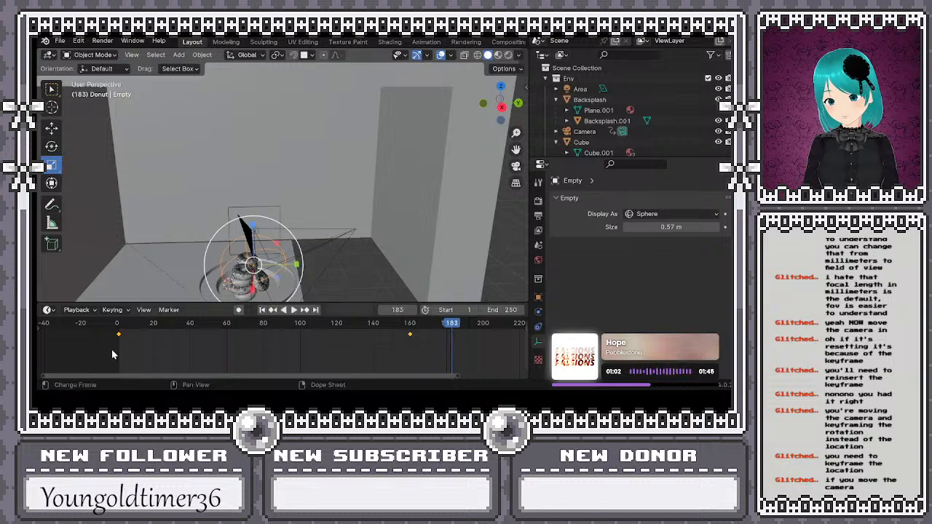
left_click(119, 331)
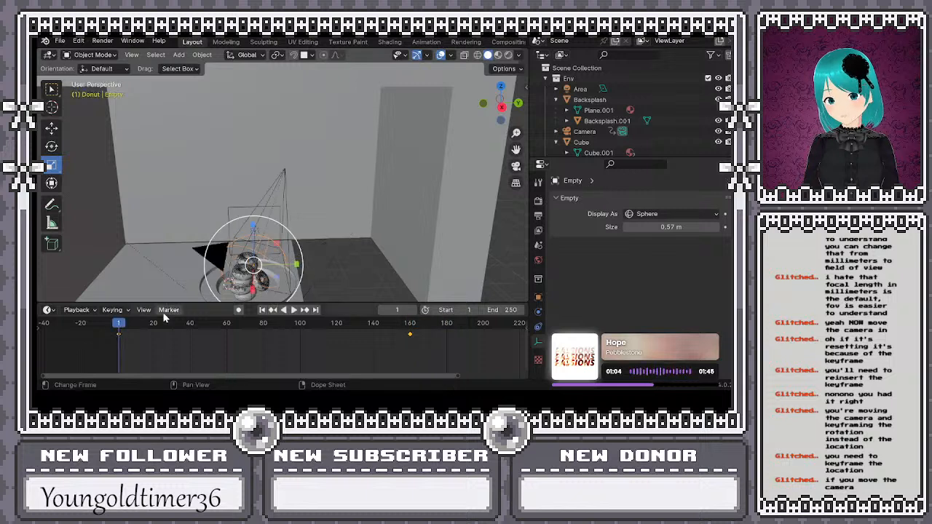
key("space")
key("space")
middle_click_drag(357, 284, 354, 282)
key("KP_0")
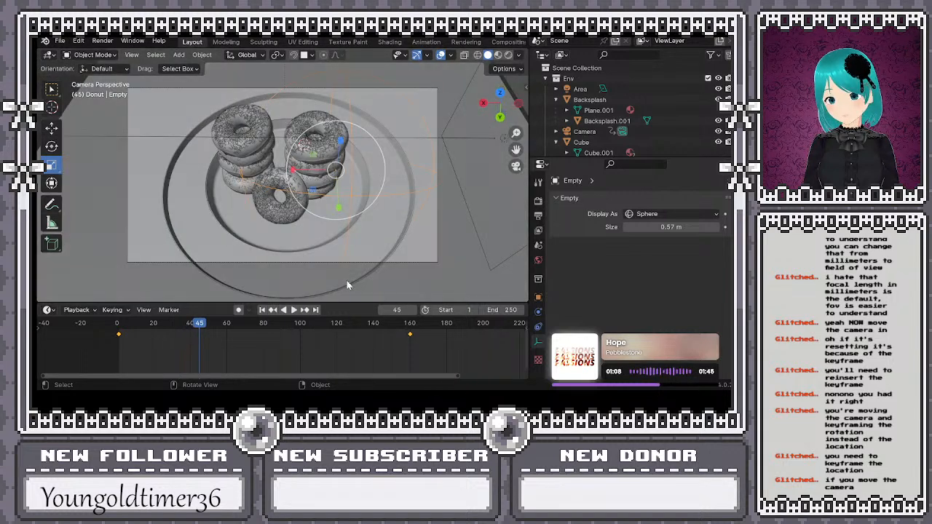
Replay the animation from the start through the camera to check the framing of the donuts
left_click(118, 326)
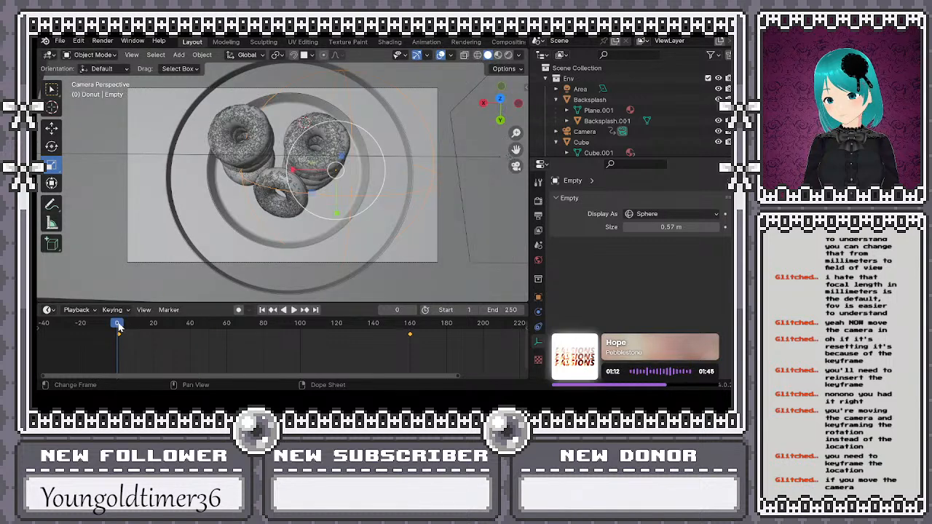
key("space")
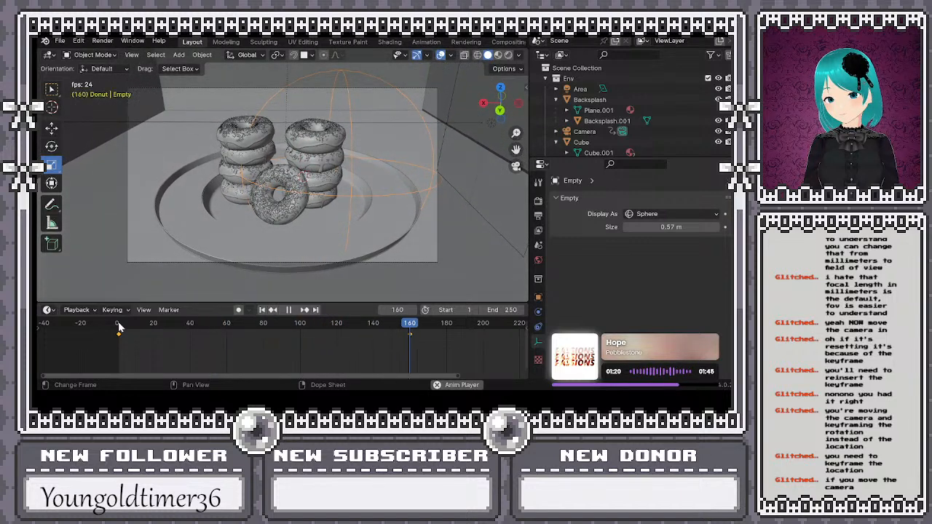
key("space")
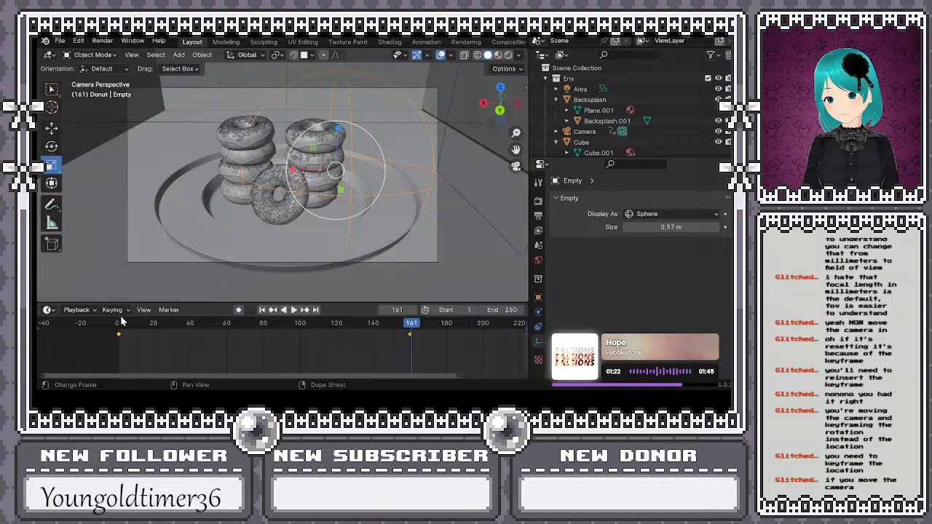
left_click(118, 326)
left_click(119, 326)
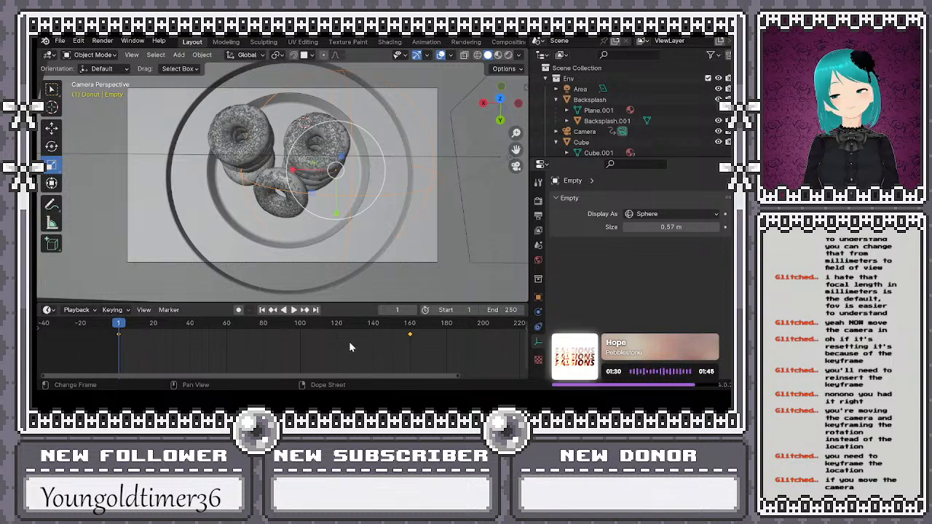
key("space")
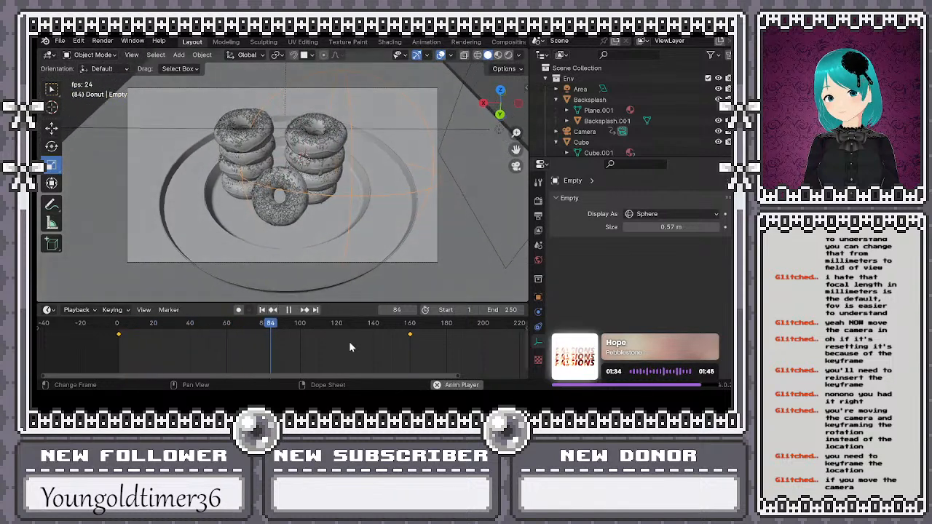
key("space")
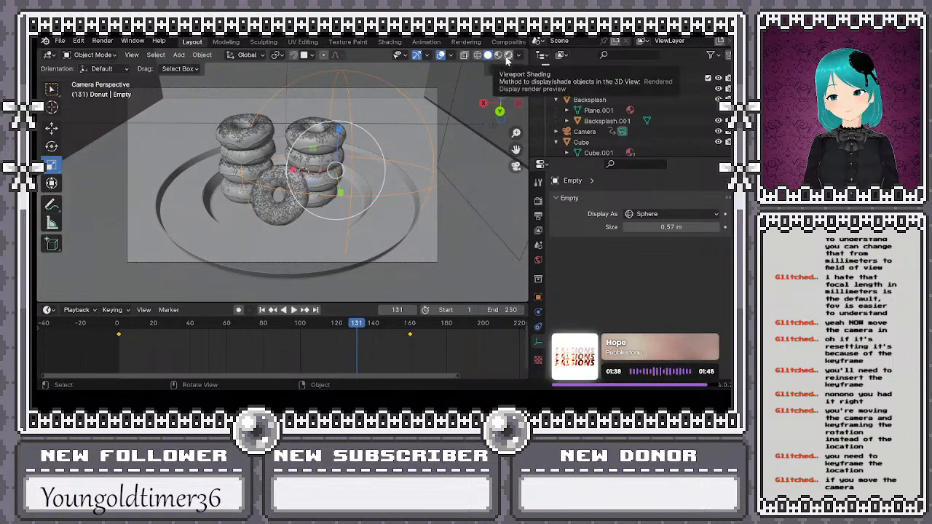
Preview the start of the animation in Rendered shading from frame 1, and return the playhead to frame 1
left_click(120, 327)
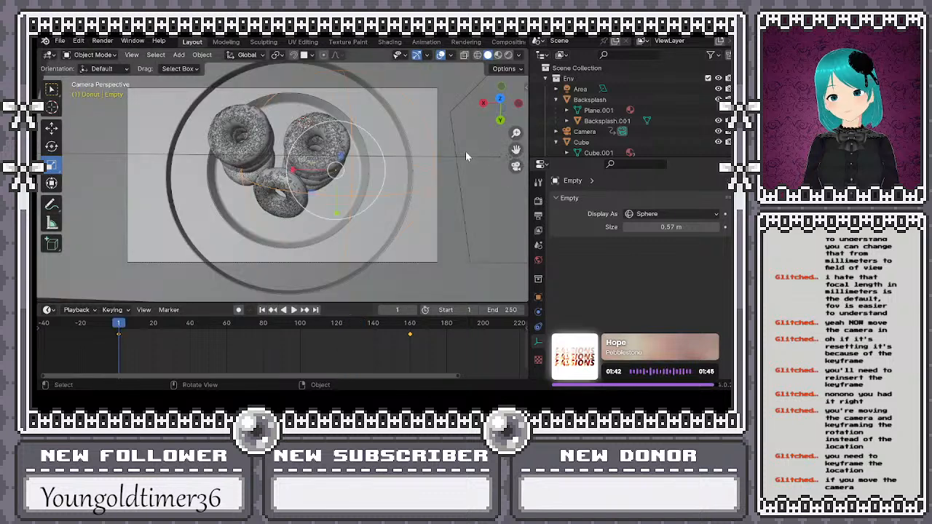
left_click(508, 55)
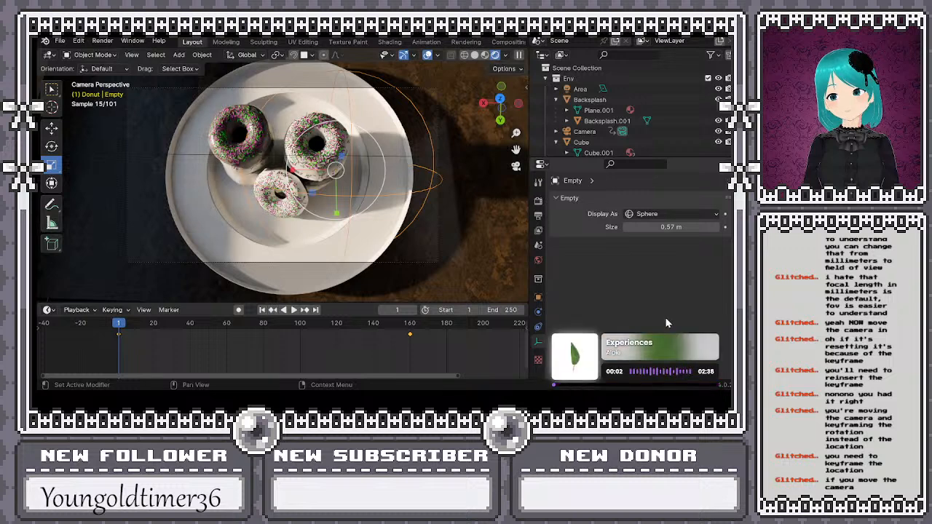
key("space")
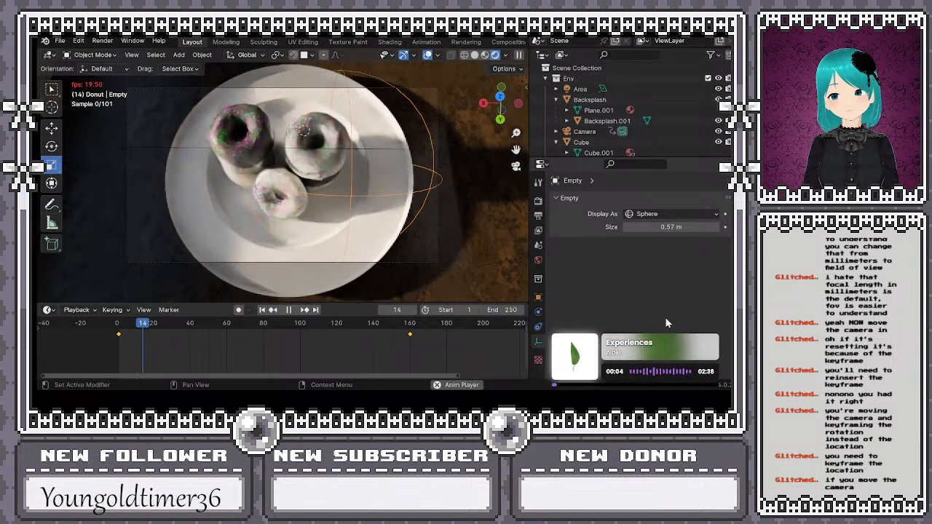
key("space")
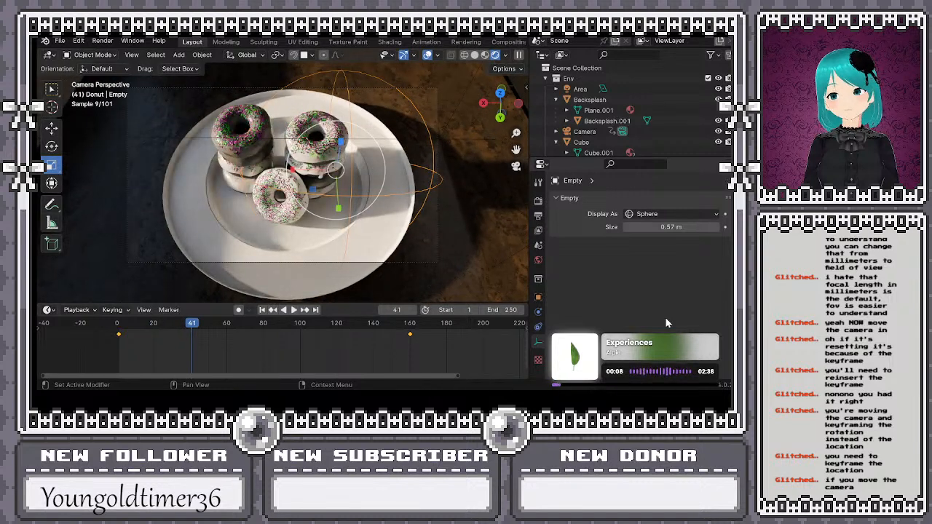
left_click(118, 326)
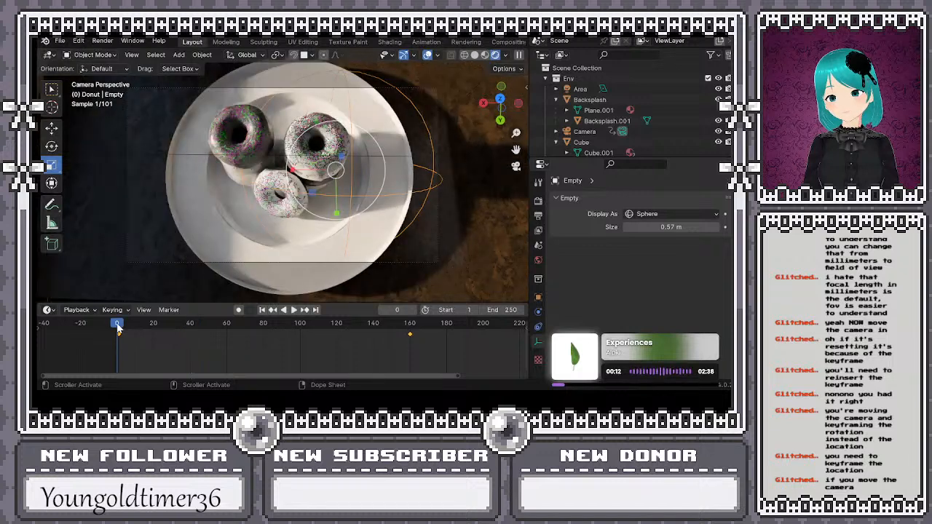
left_click(121, 328)
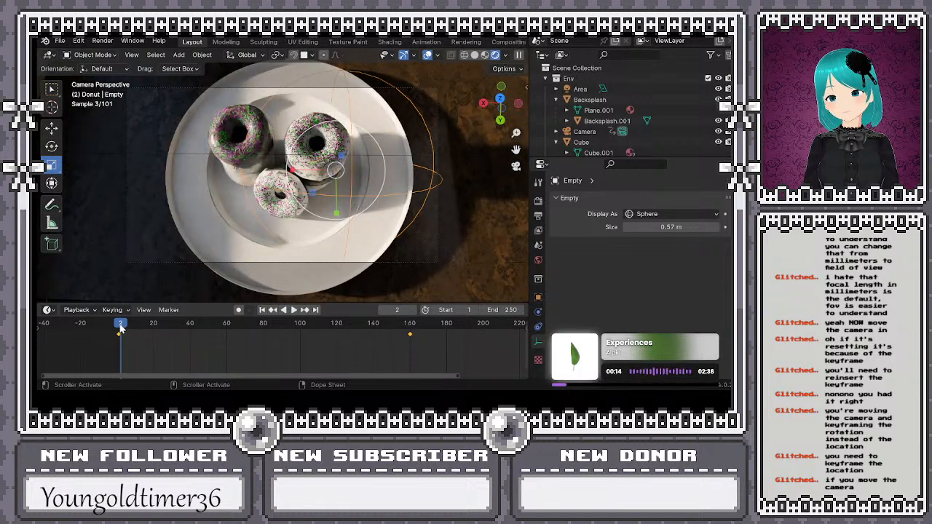
left_click(119, 328)
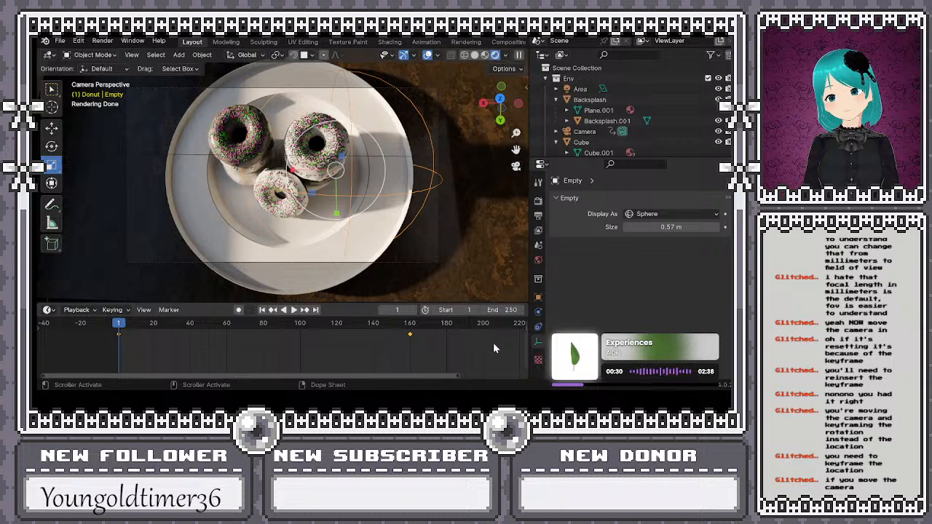
Switch the viewport back to Solid shading and play the camera animation from frame 1
left_click(474, 56)
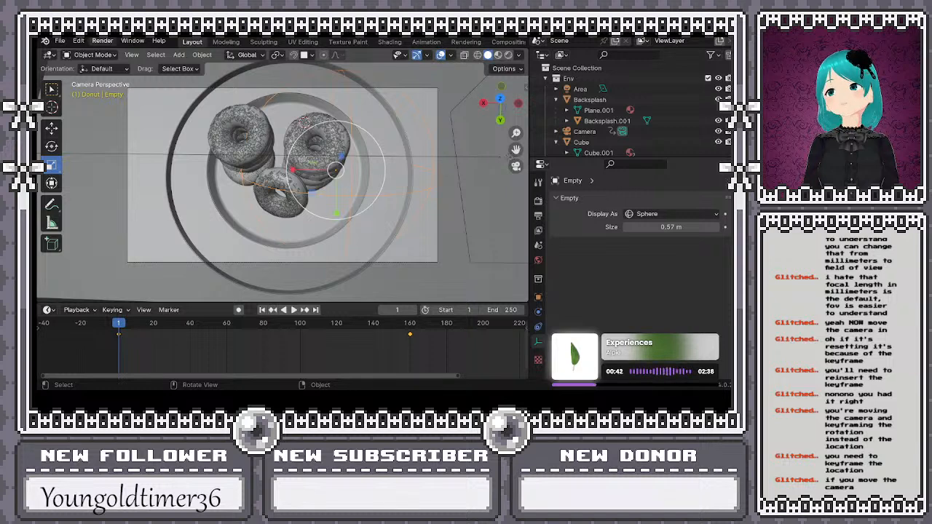
key("space")
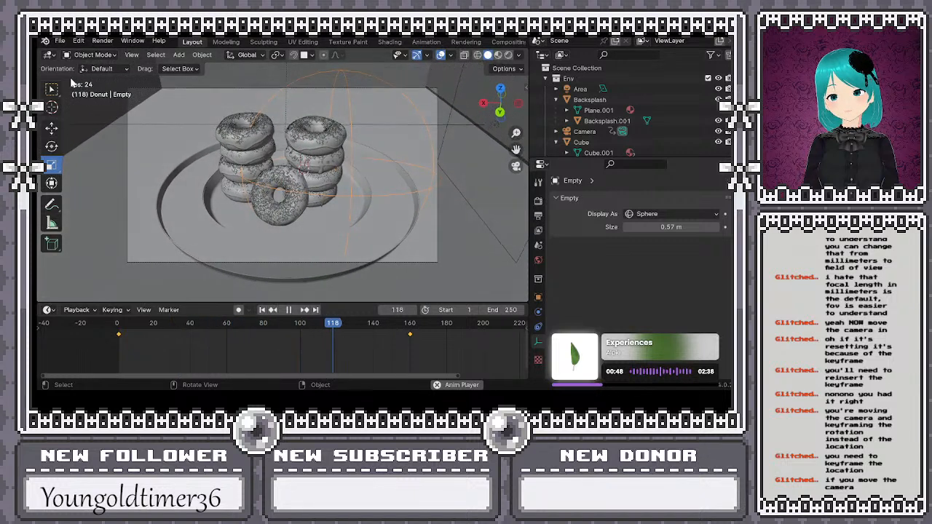
key("space")
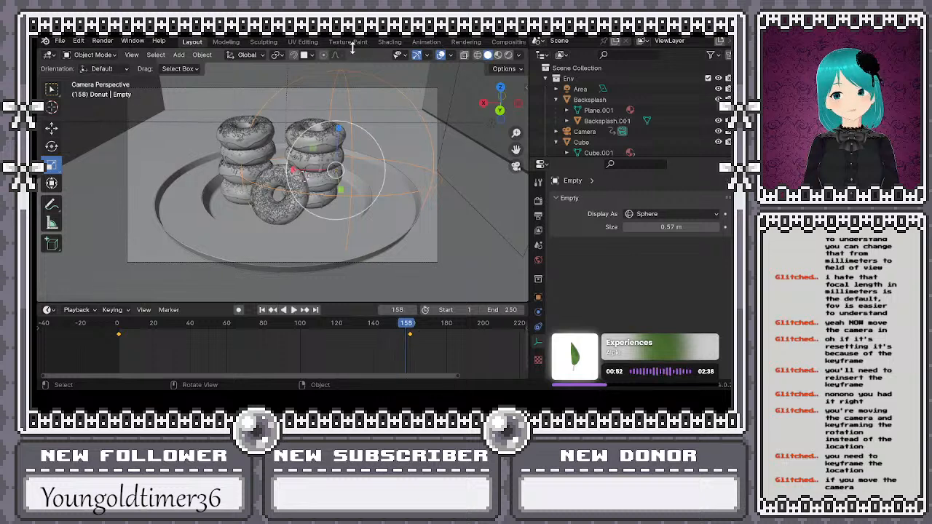
In the Animation workspace, rotate the right handle of the X Euler Rotation keyframe at frame 1 about 38° to steepen the curve's start
left_click(426, 41)
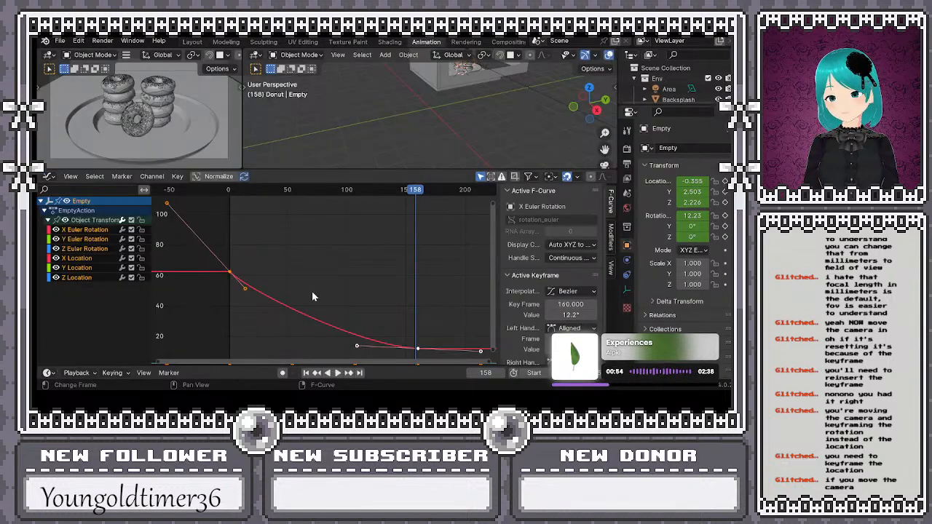
left_click(245, 289)
key("r")
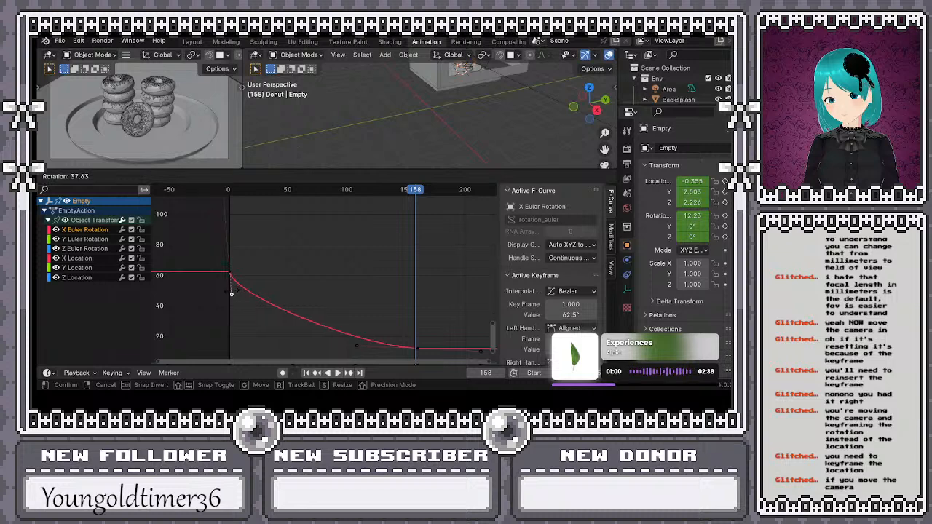
left_click(232, 294)
Replay the animation repeatedly from frame 1 to judge the camera's speed with the steeper rotation curve
key("space")
key("space")
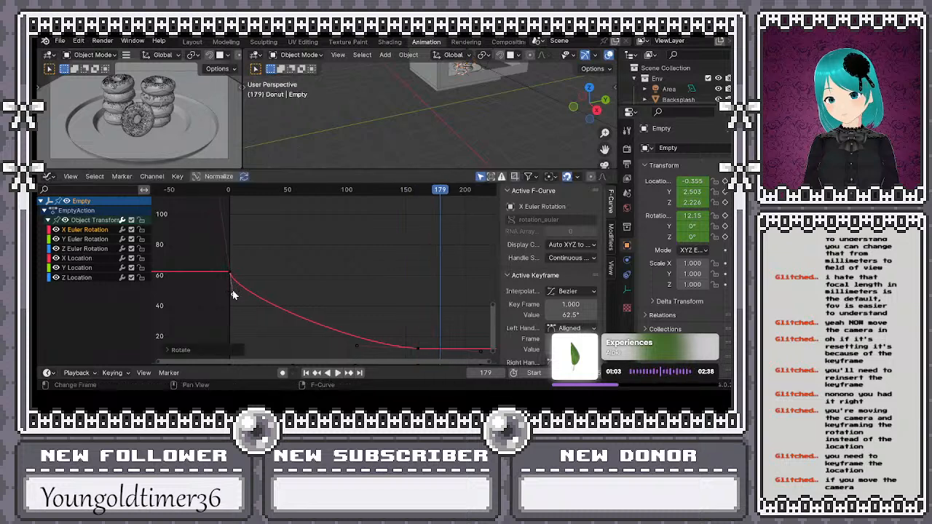
left_click(231, 191)
left_click_drag(230, 191, 229, 192)
key("space")
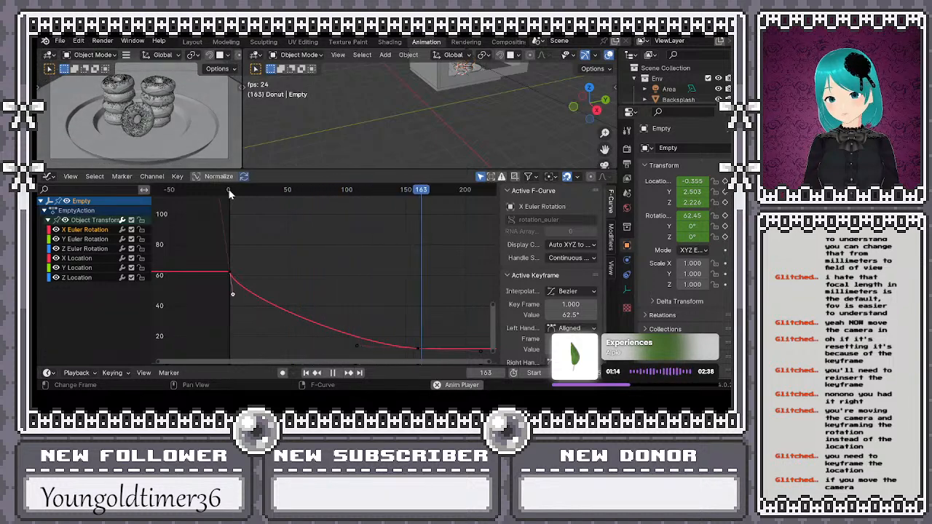
key("space")
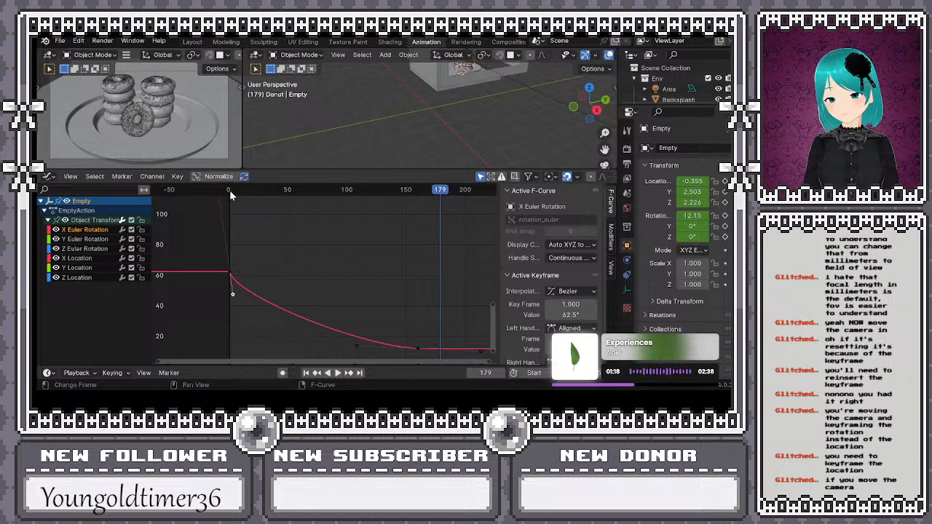
key("space")
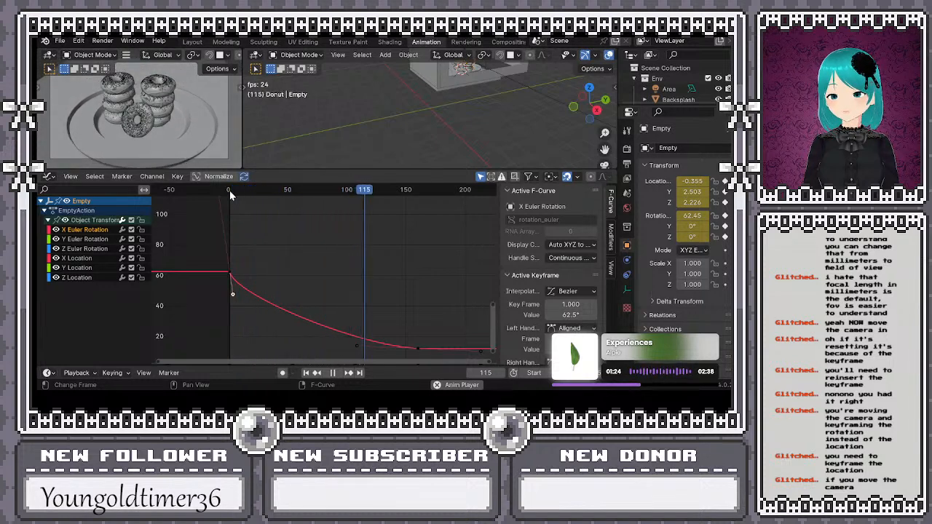
key("space")
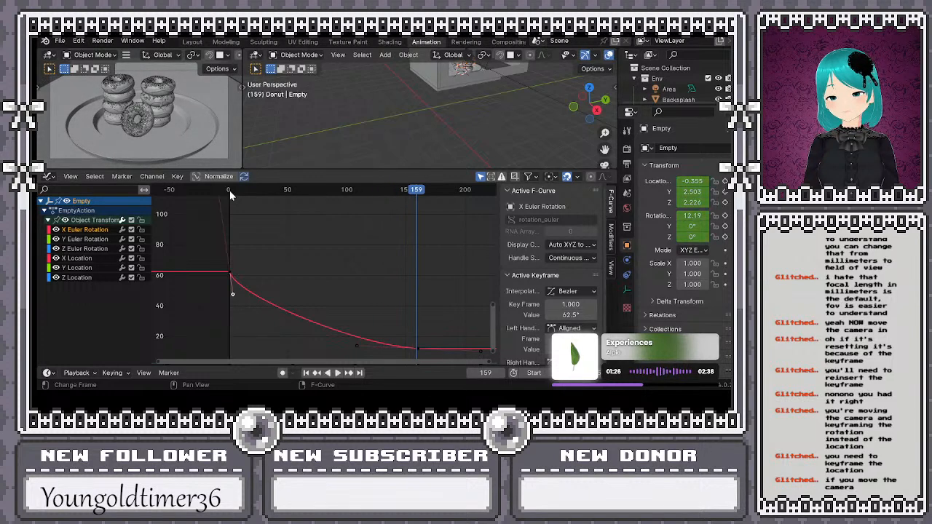
left_click(230, 190)
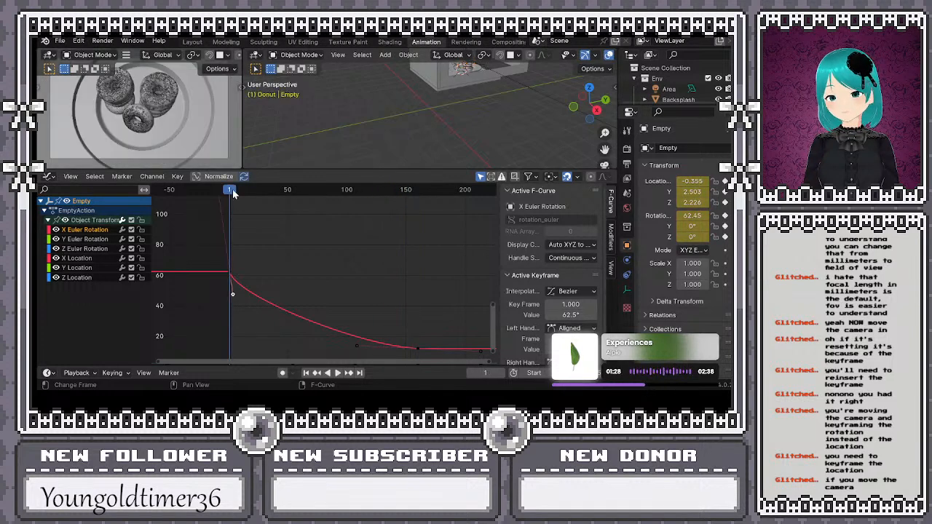
key("space")
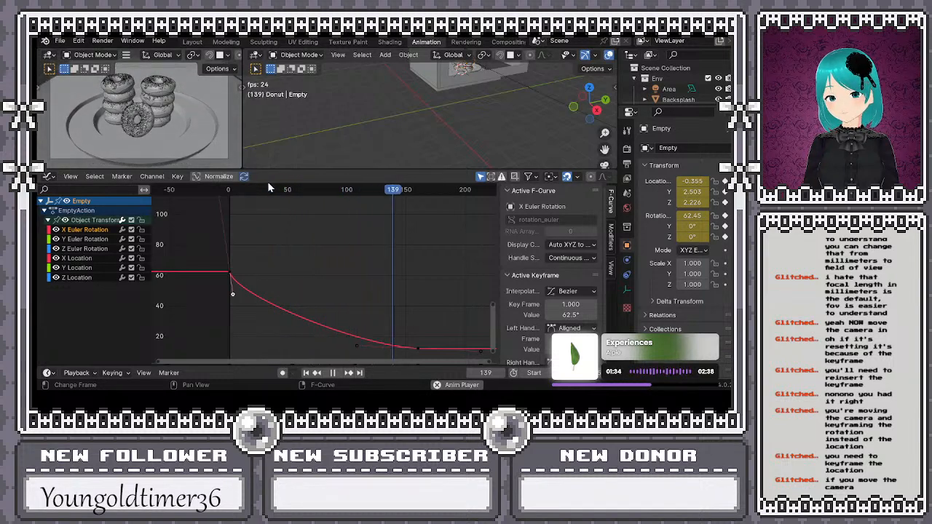
key("space")
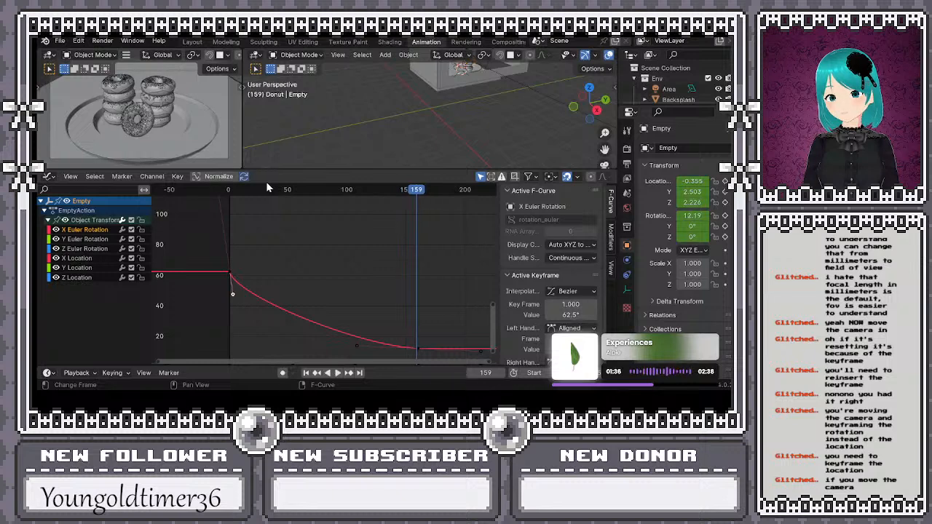
left_click(229, 188)
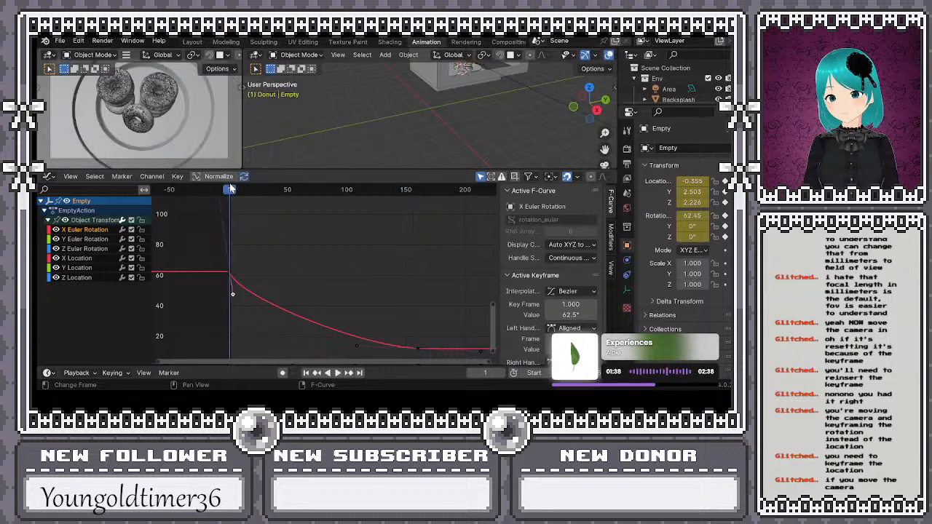
key("space")
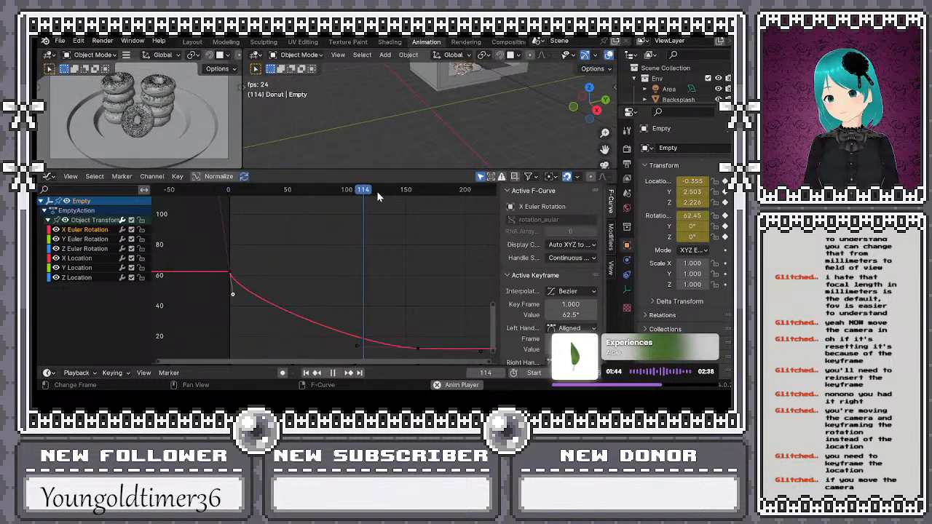
key("space")
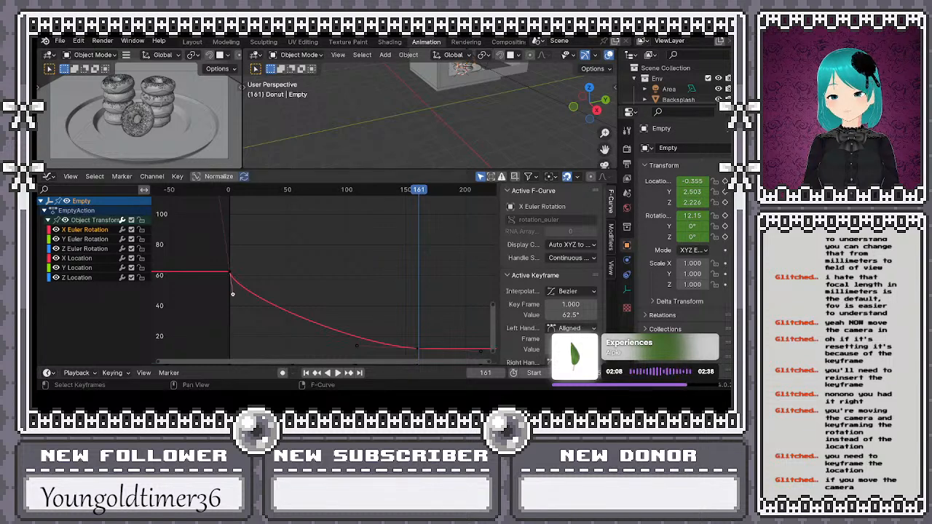
Scale the handles of the X Euler Rotation keyframe at frame 160 by about 1.64 to lengthen the ease-out
key("s")
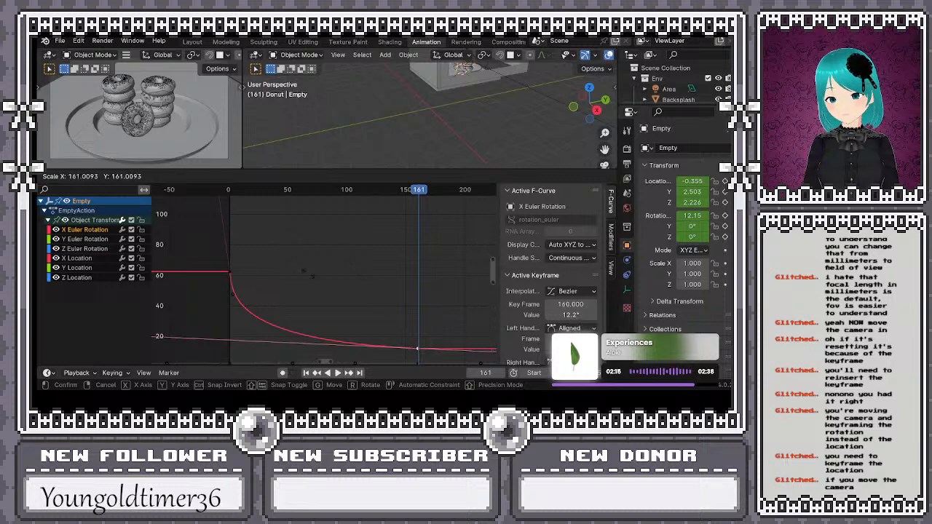
right_click(316, 222)
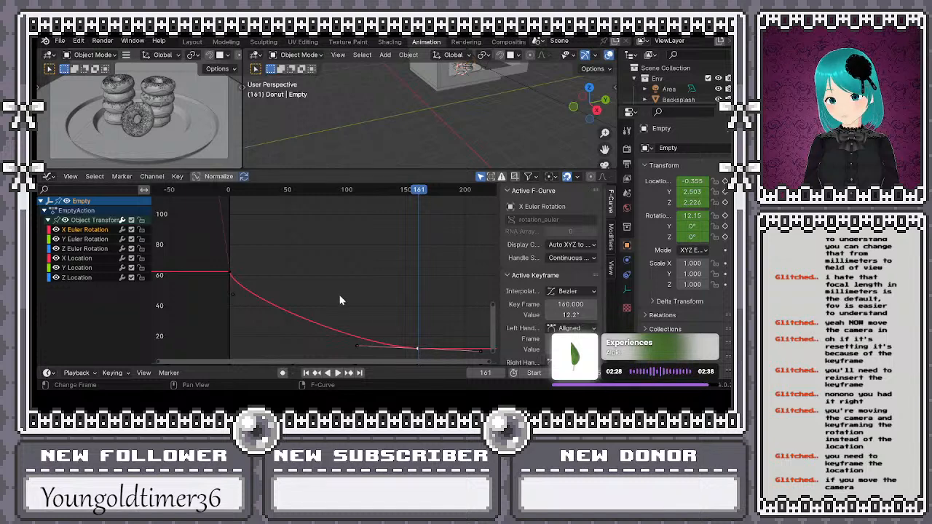
key("s")
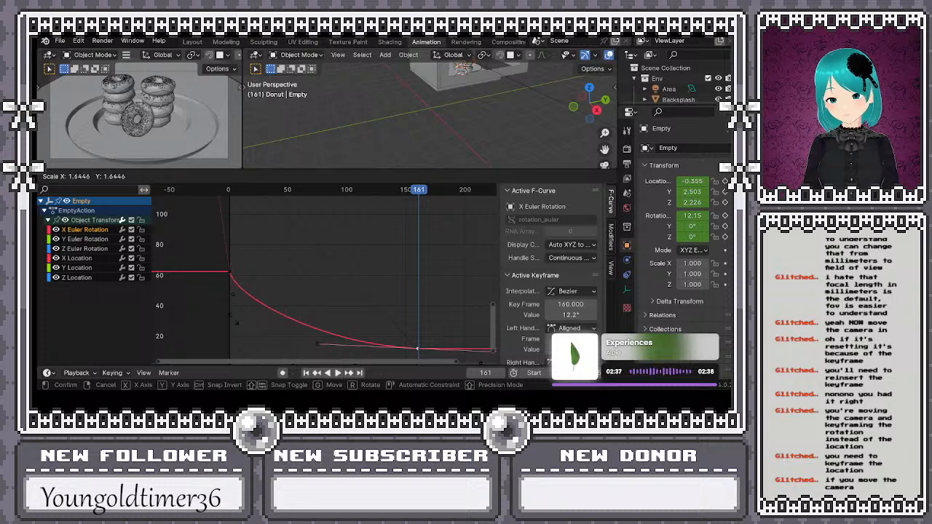
left_click(235, 319)
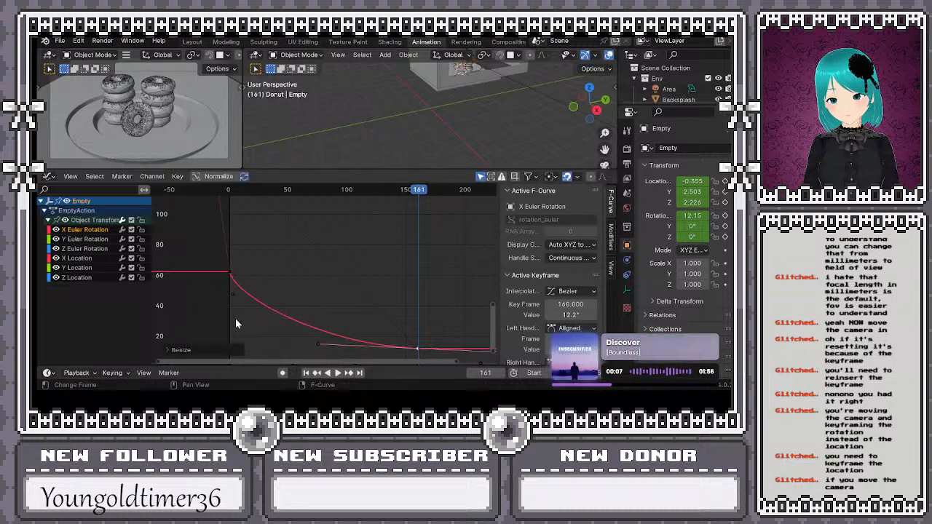
Scale up the handles of the X Euler Rotation keyframe at frame 1 to make the initial drop stronger
left_click(230, 275)
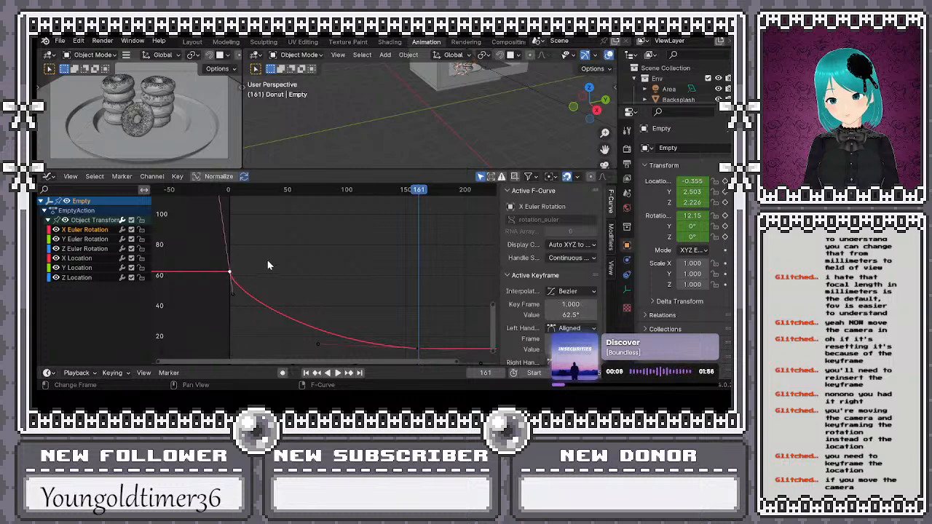
key("s")
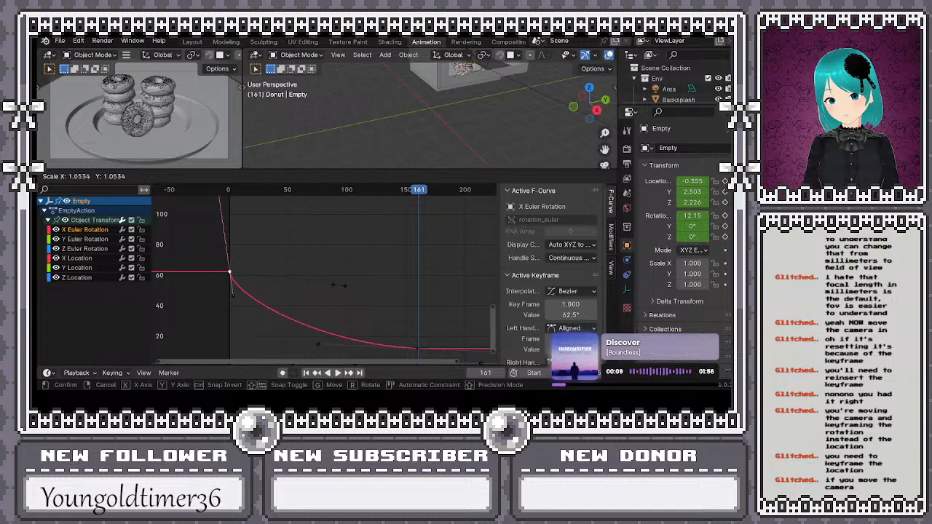
left_click(396, 287)
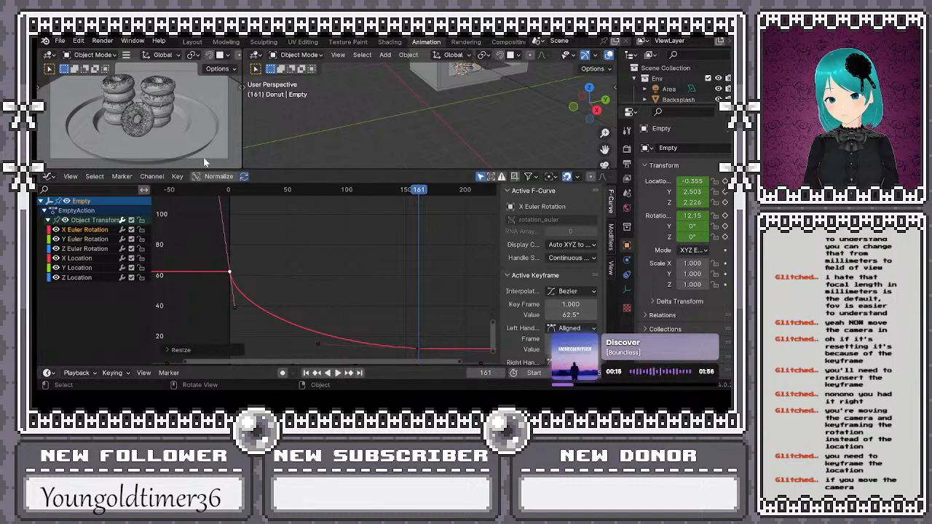
Play the animation from frame 1 to review the camera motion with the longer curve handles
left_click(231, 190)
key("space")
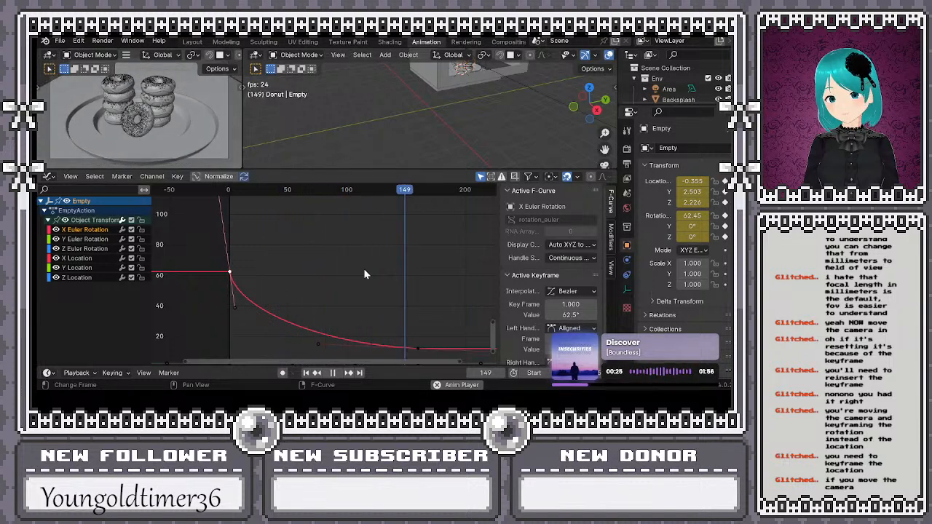
key("space")
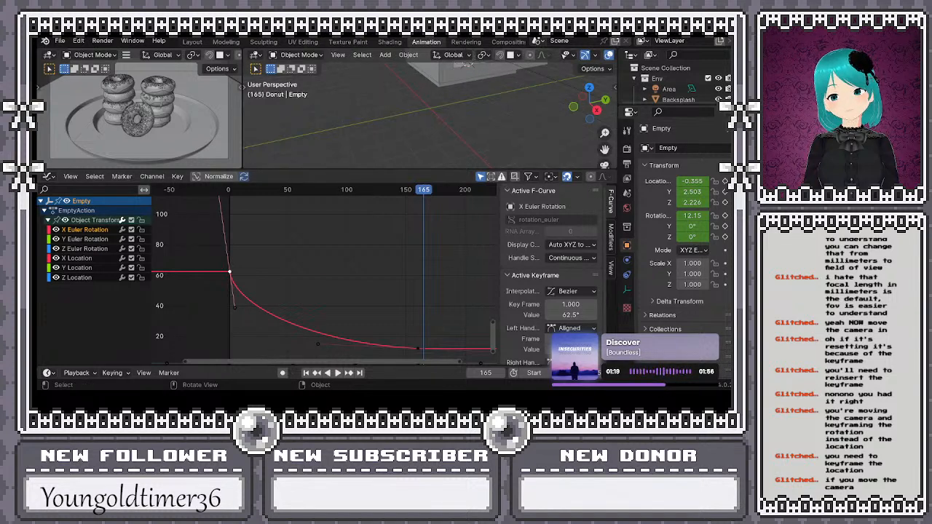
Return to the Layout workspace and leave the camera view to see the whole scene in perspective
middle_click_drag(473, 89, 416, 105)
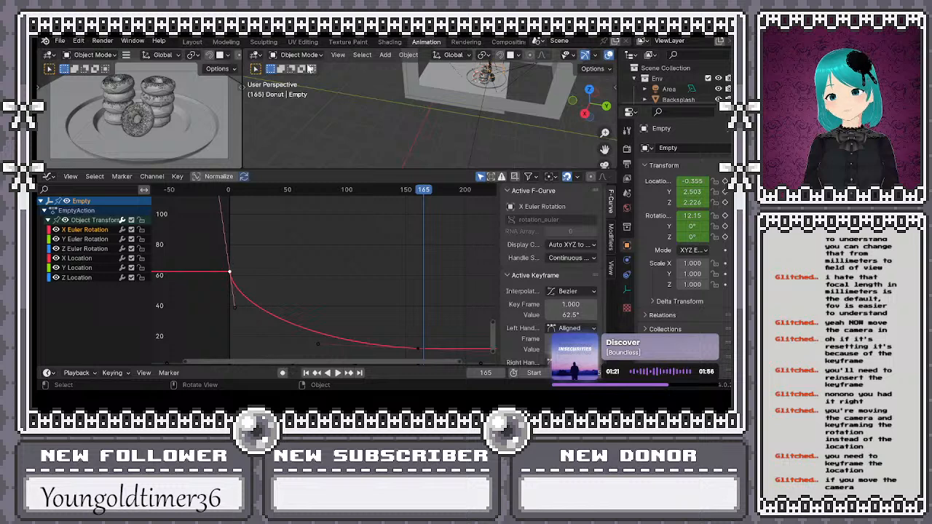
left_click(193, 42)
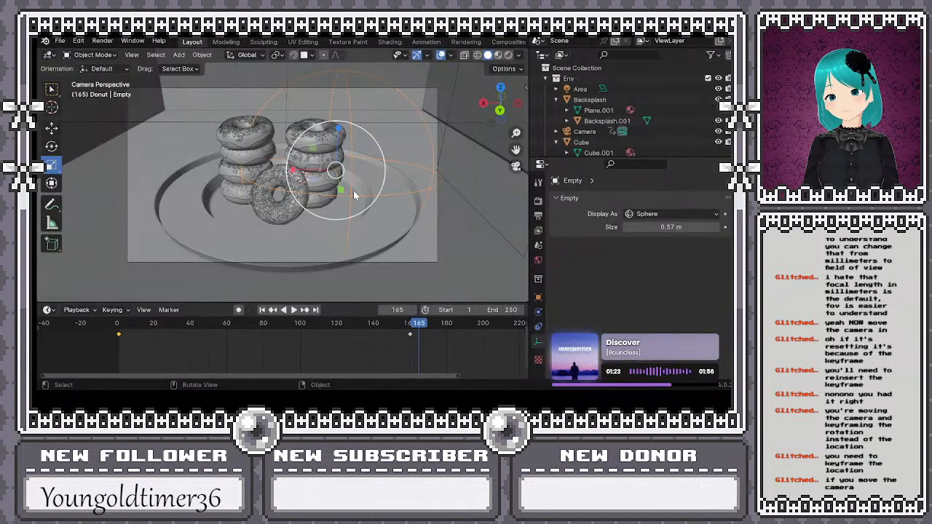
key("KP_0")
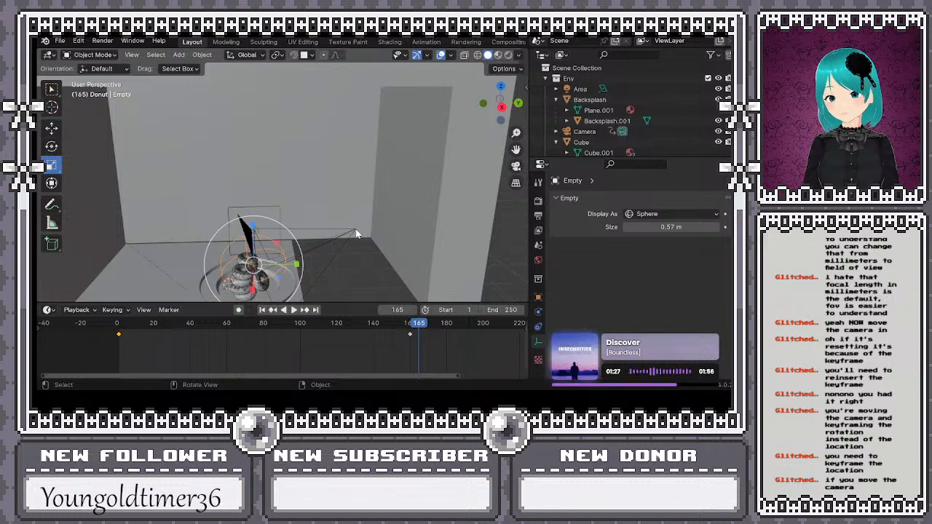
Go to frame 160 of the animation and select the camera
left_click(410, 332)
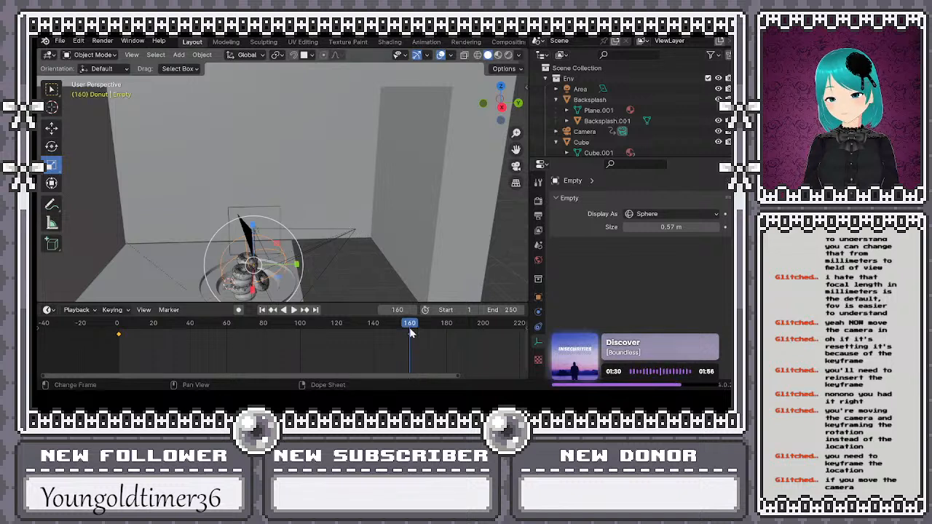
left_click(354, 233)
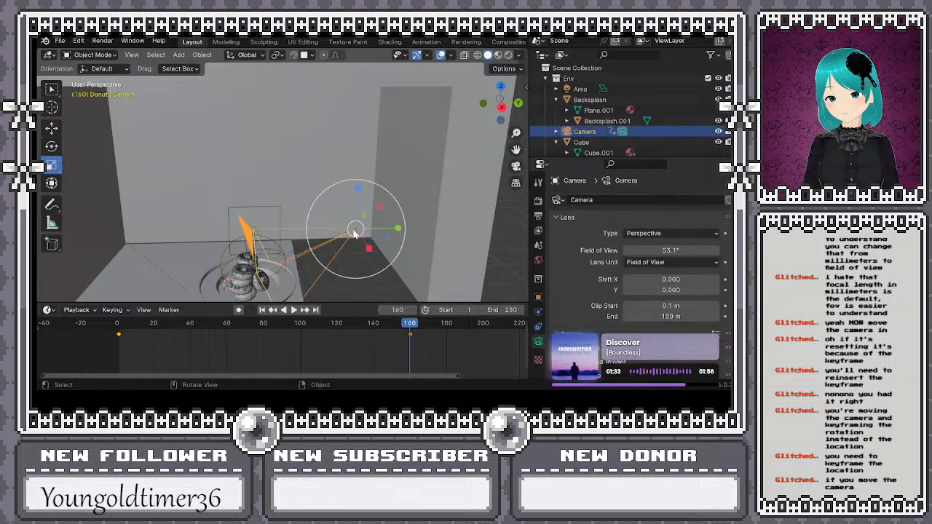
Try to move the camera freely away from the donuts by about 0.42 m
key("g")
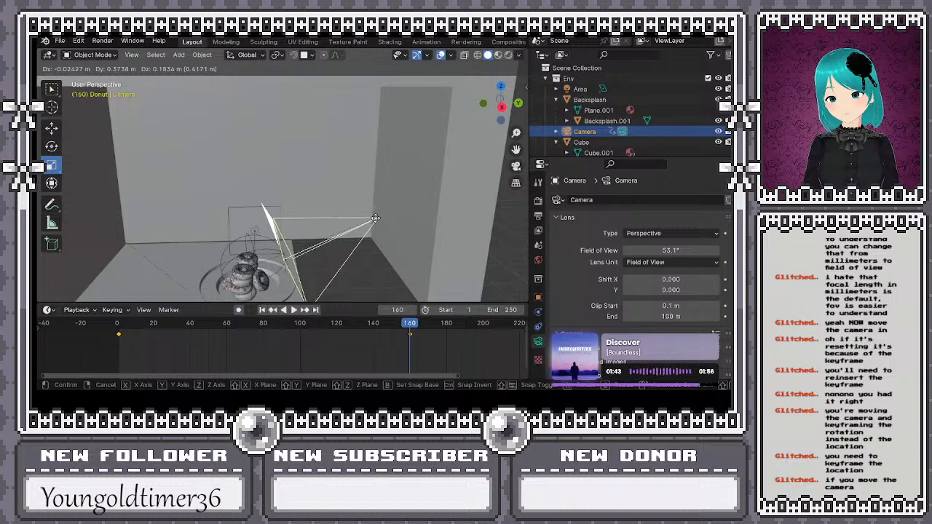
left_click(375, 219)
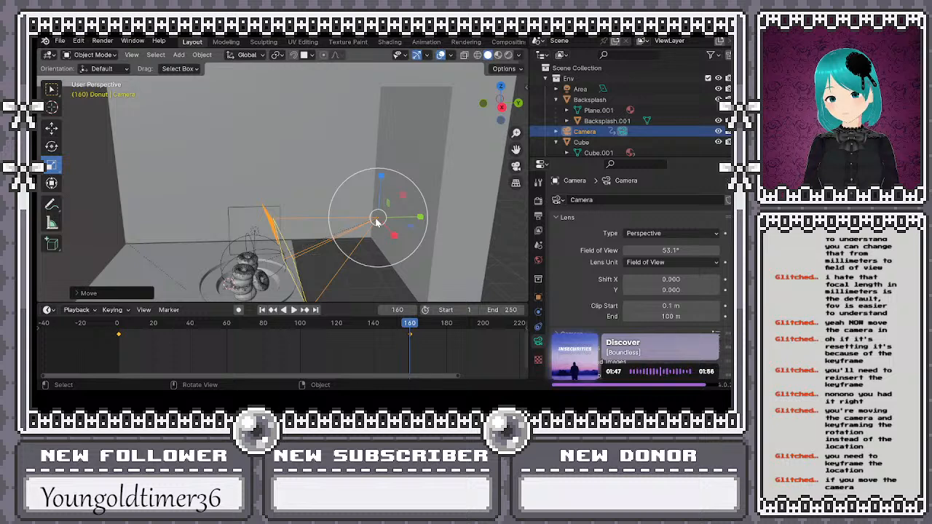
right_click(375, 217)
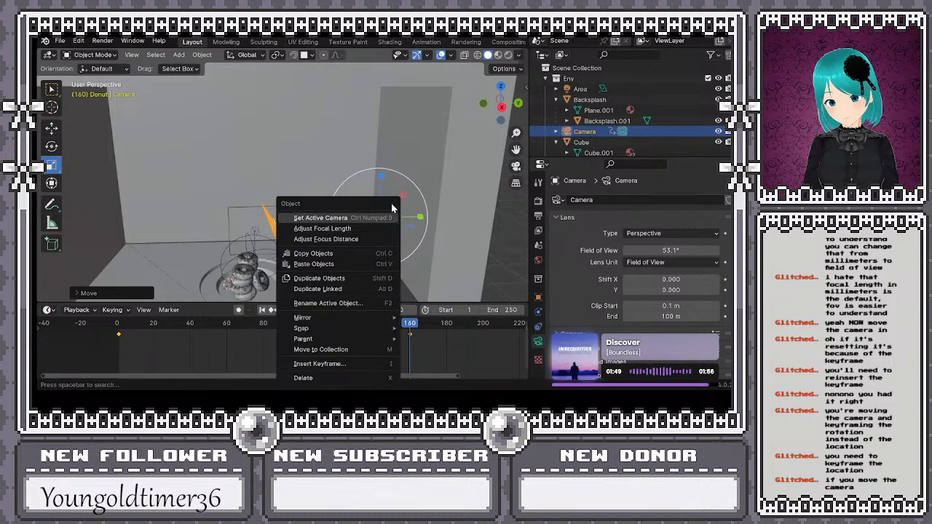
key("Escape")
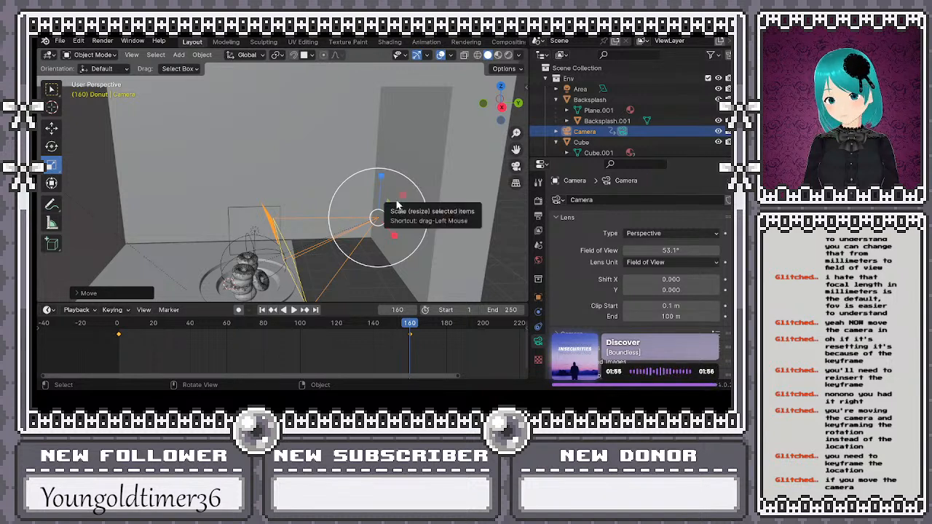
left_click_drag(397, 205, 375, 219)
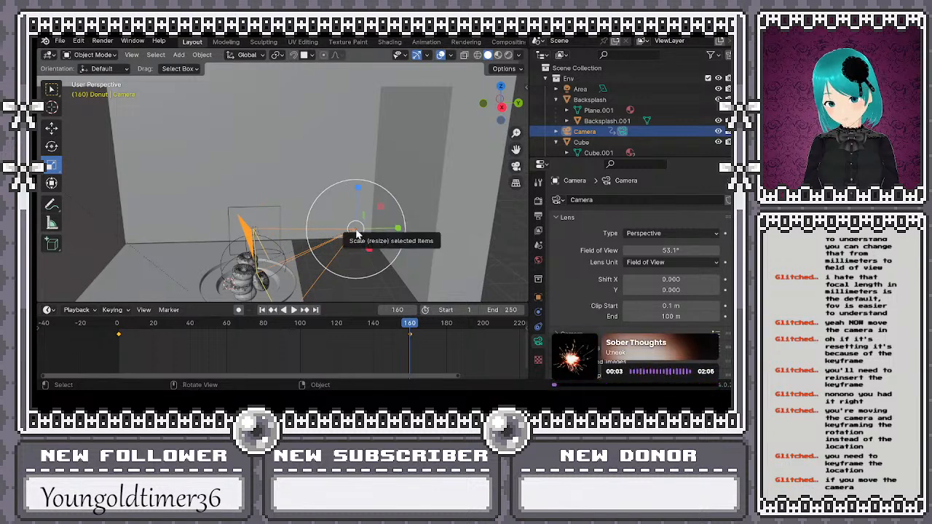
Try to move the camera about 0.41 m back along its local Z axis and insert an Available keyframe at frame 160
left_click_drag(357, 232, 355, 230)
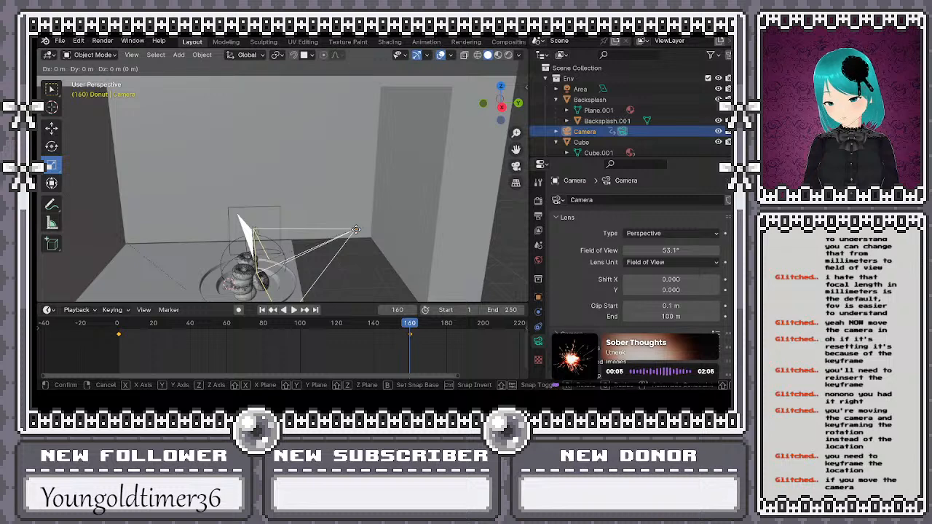
key("x")
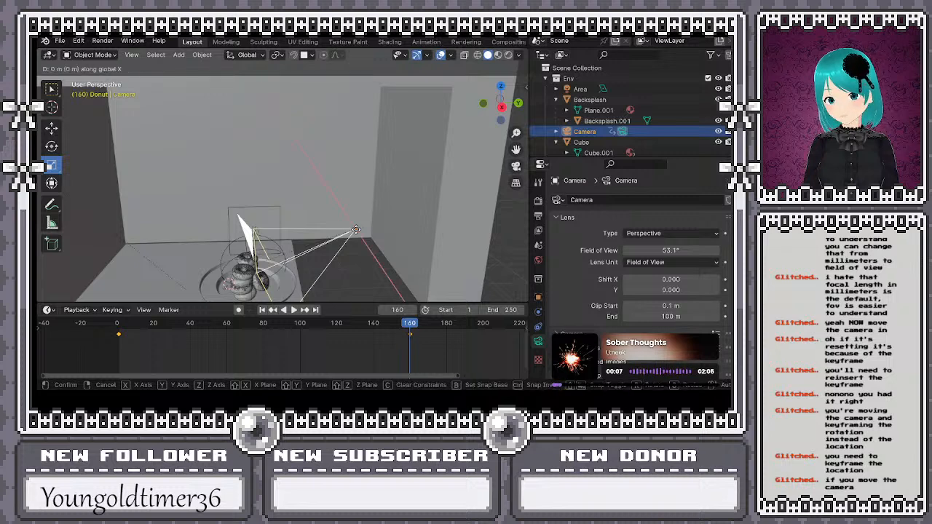
key("x")
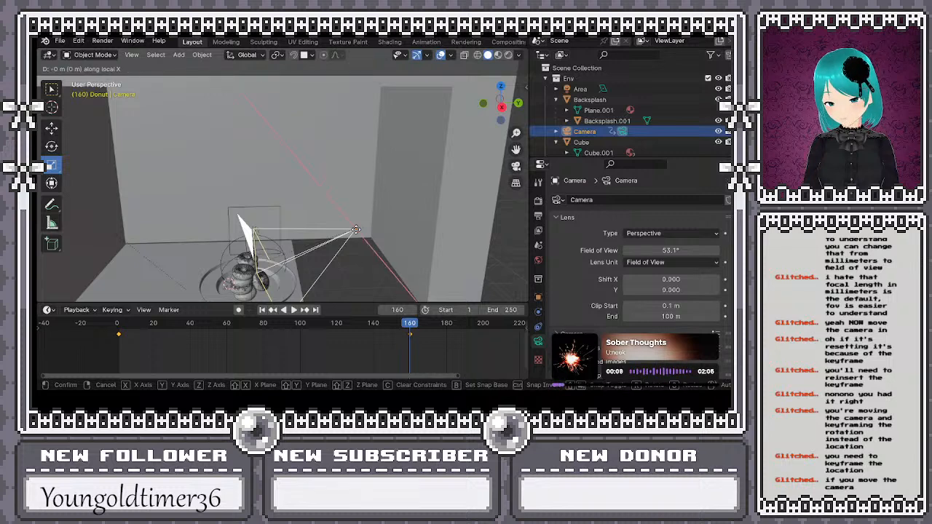
key("z")
key("z")
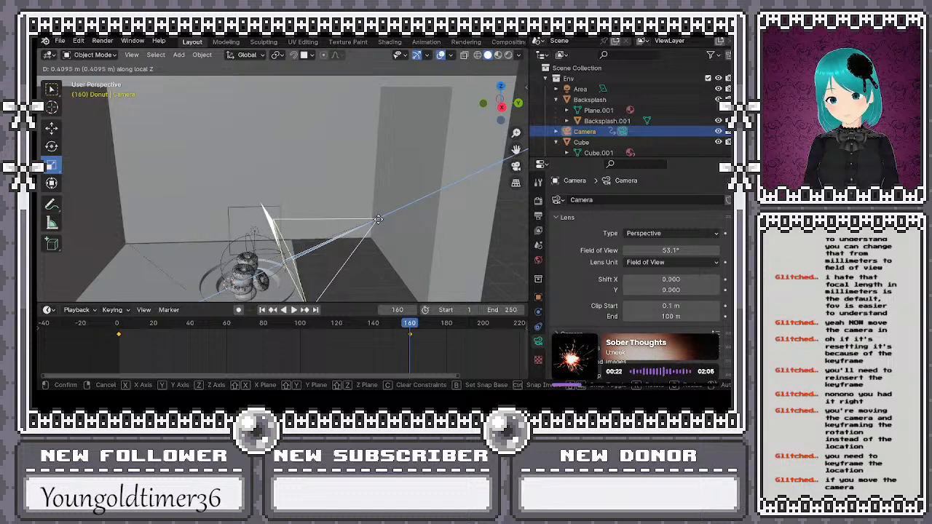
left_click(378, 219)
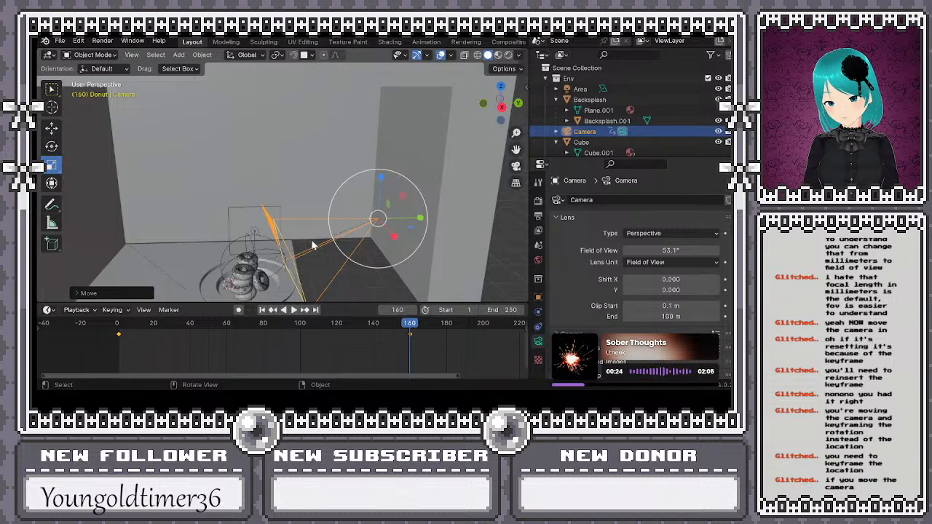
key("i")
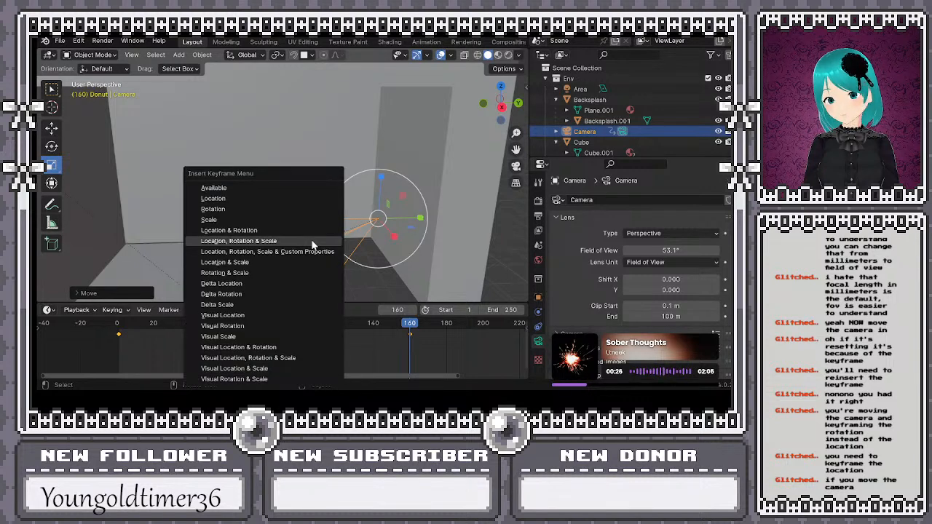
left_click(219, 187)
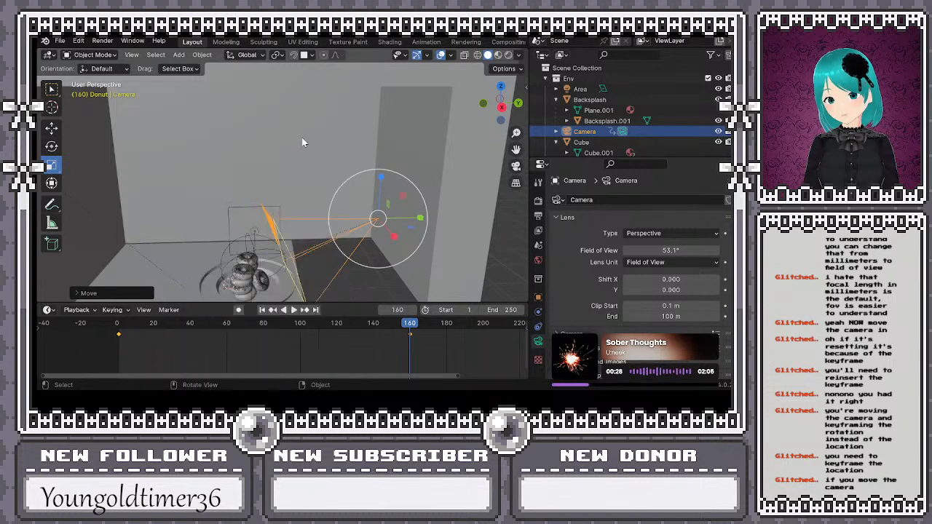
Select the empty around the donuts and insert a Location keyframe at frame 160
left_click(229, 250)
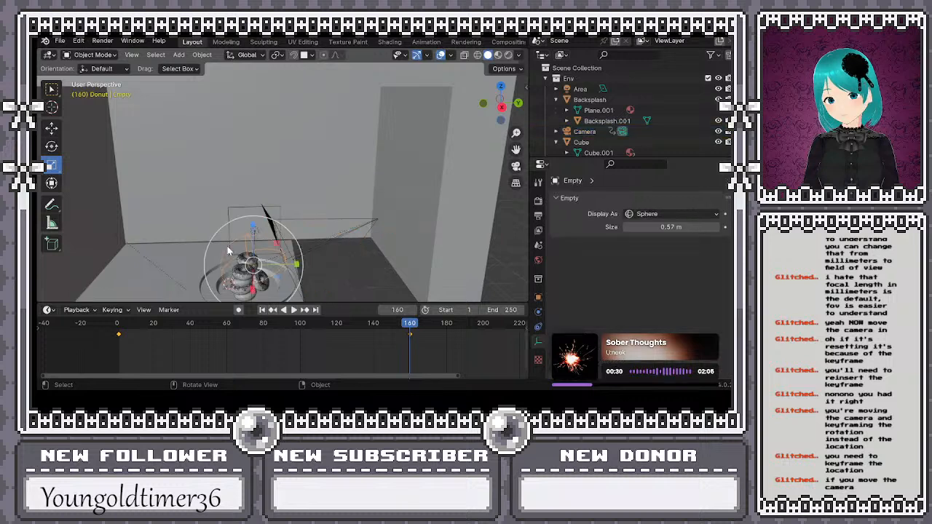
key("i")
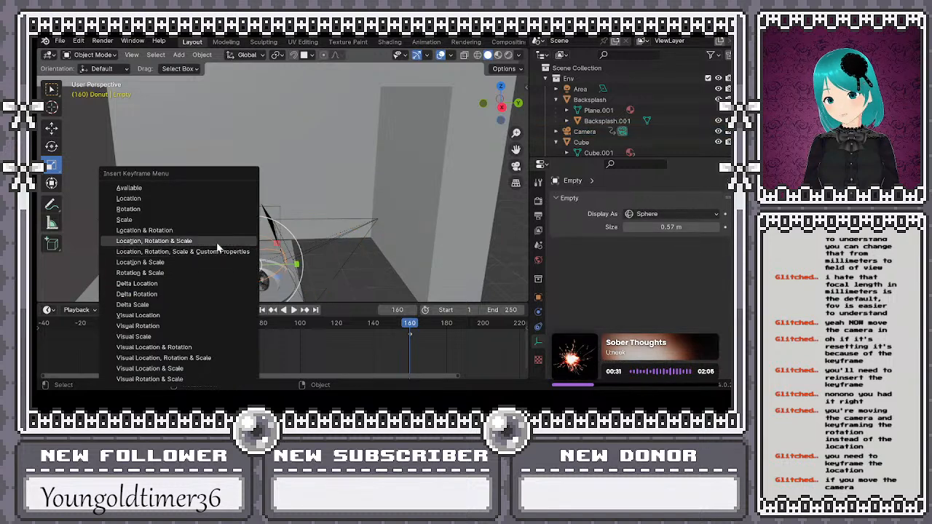
left_click(148, 197)
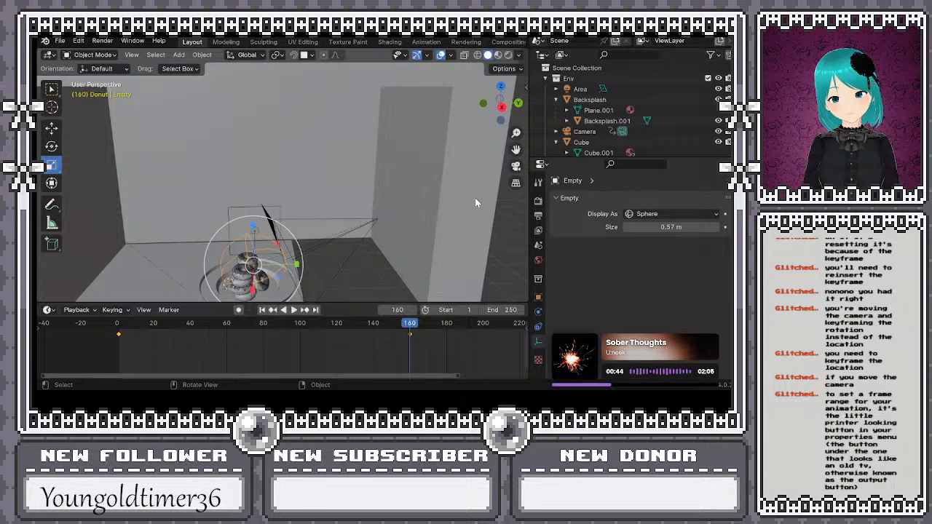
Set the end of the scene's output frame range to 160
left_click(538, 217)
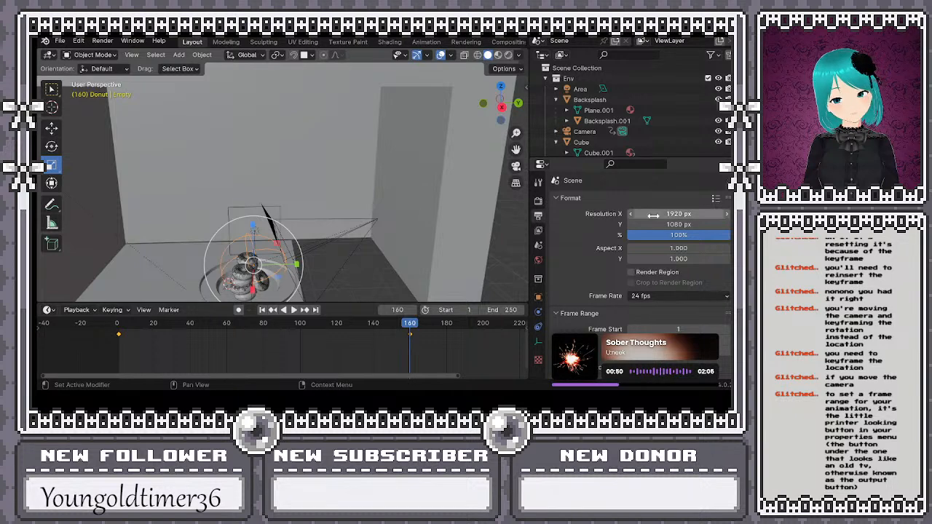
scroll(588, 273, "down", 3)
scroll(590, 279, "down", 1)
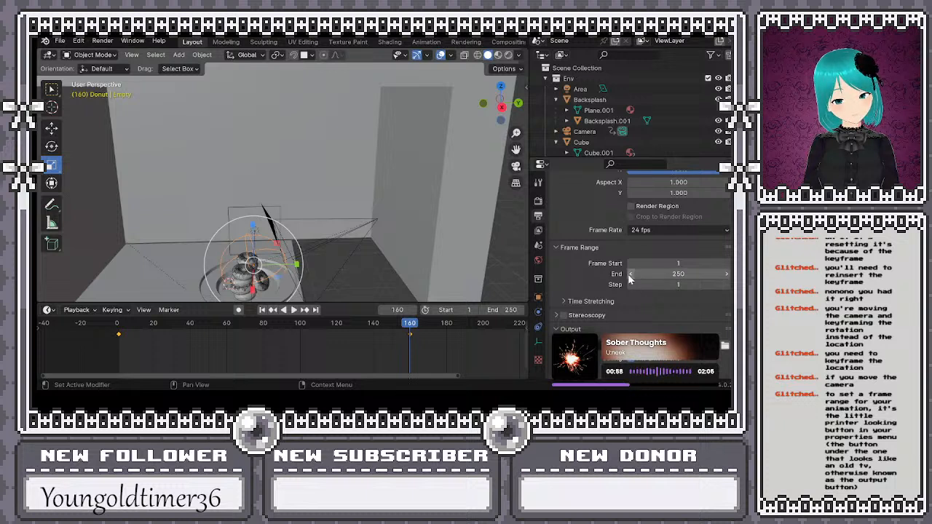
left_click(676, 273)
type("160")
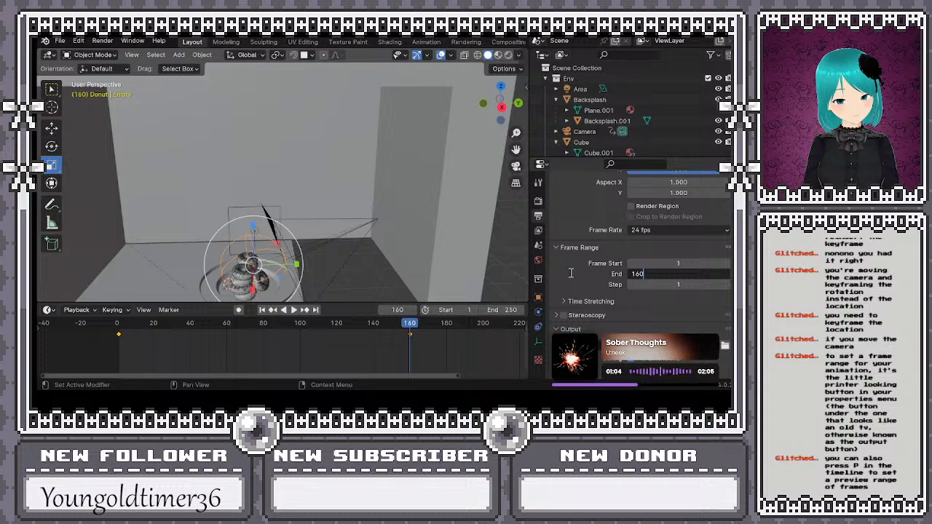
key("Return")
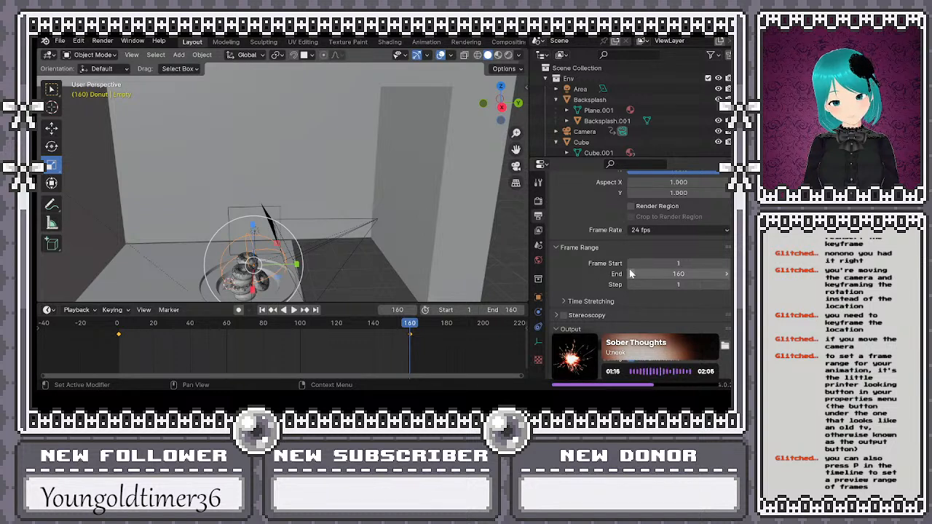
left_click(563, 301)
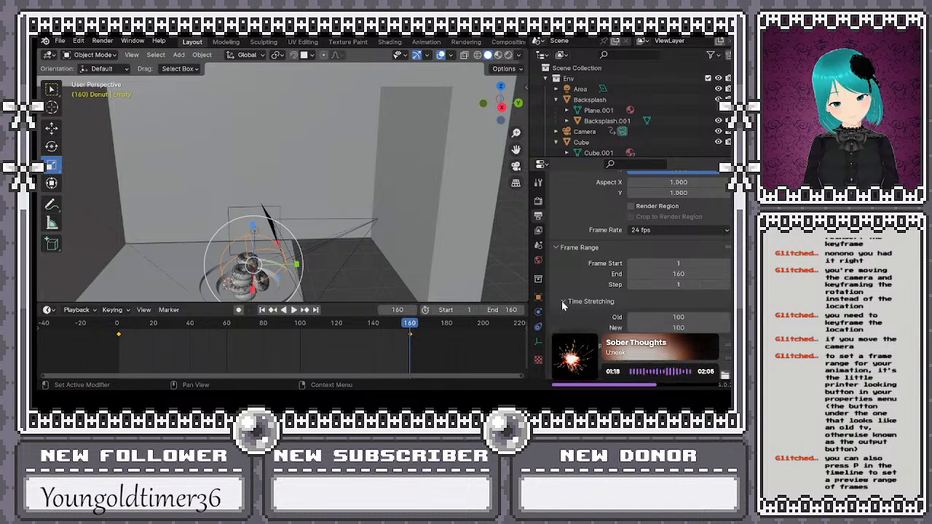
left_click(563, 302)
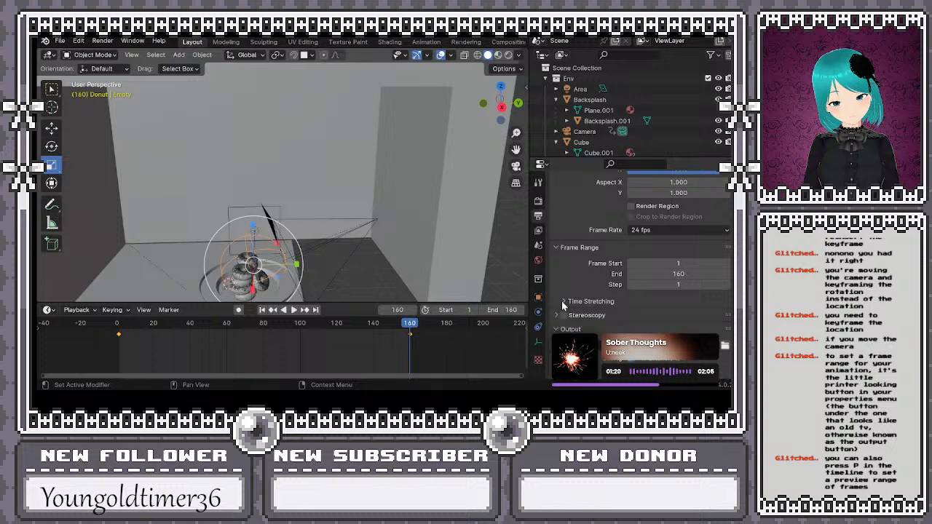
Play the animation from the start and review the motion through the camera view
left_click(118, 325)
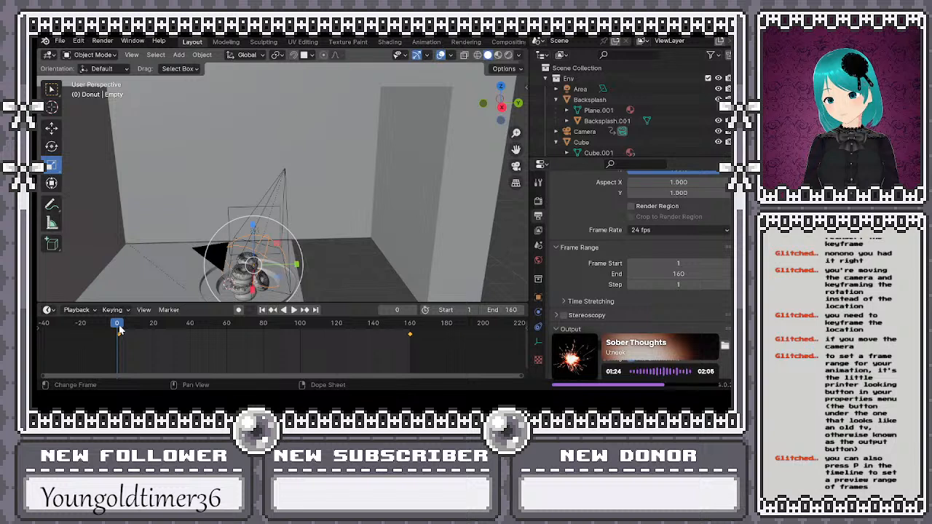
left_click(119, 327)
left_click(120, 327)
key("space")
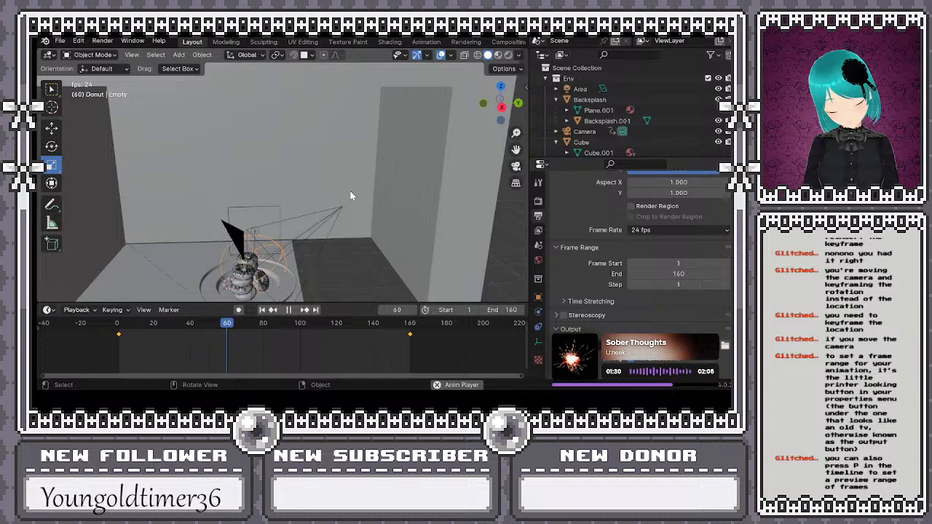
key("KP_0")
key("space")
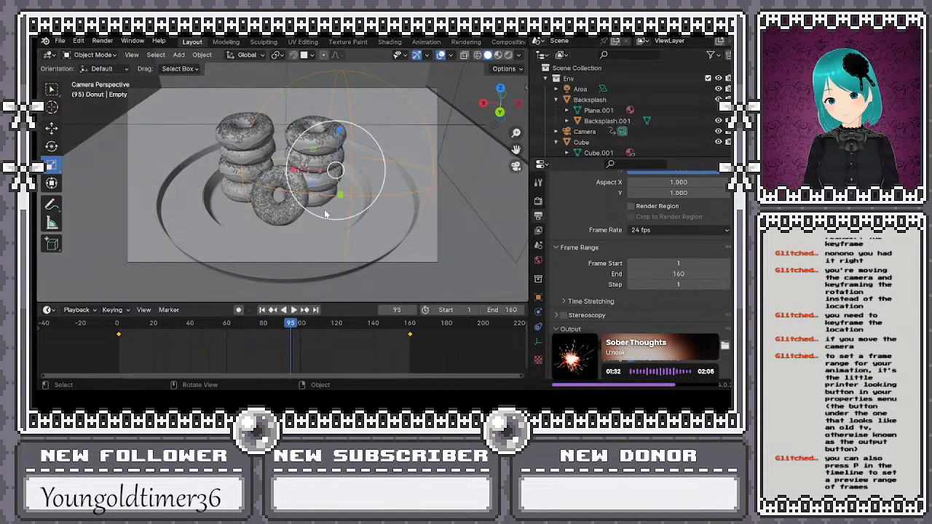
left_click(263, 310)
key("space")
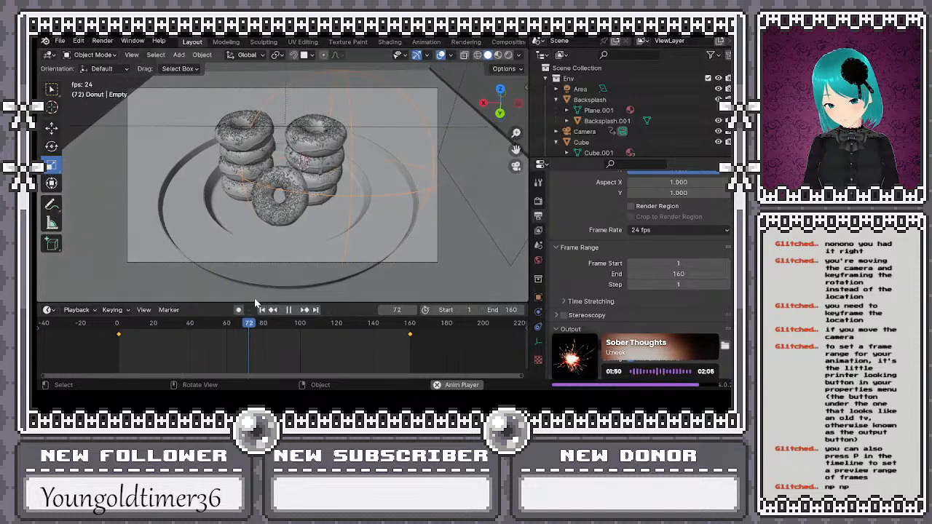
Leave the camera view and replay the animation from frame 1 to watch the camera's path from outside
key("KP_0")
key("space")
key("space")
key("space")
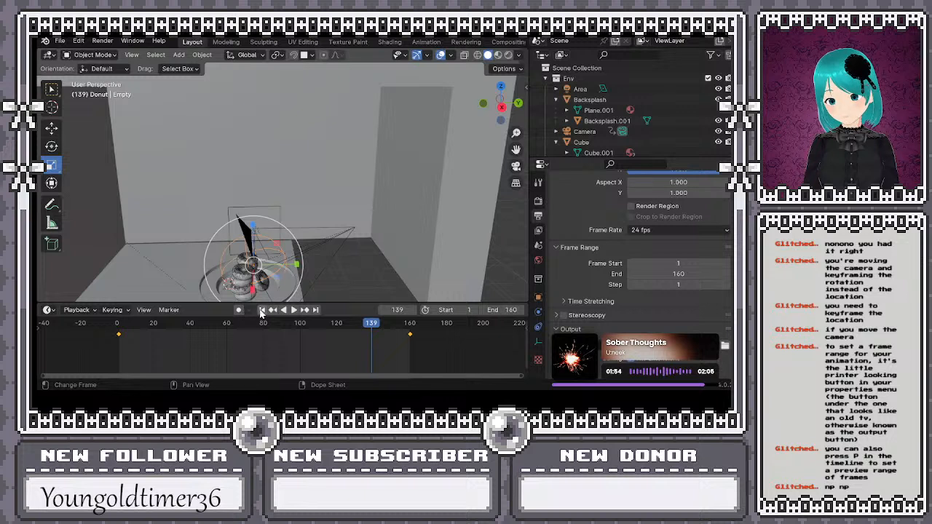
left_click(263, 312)
key("space")
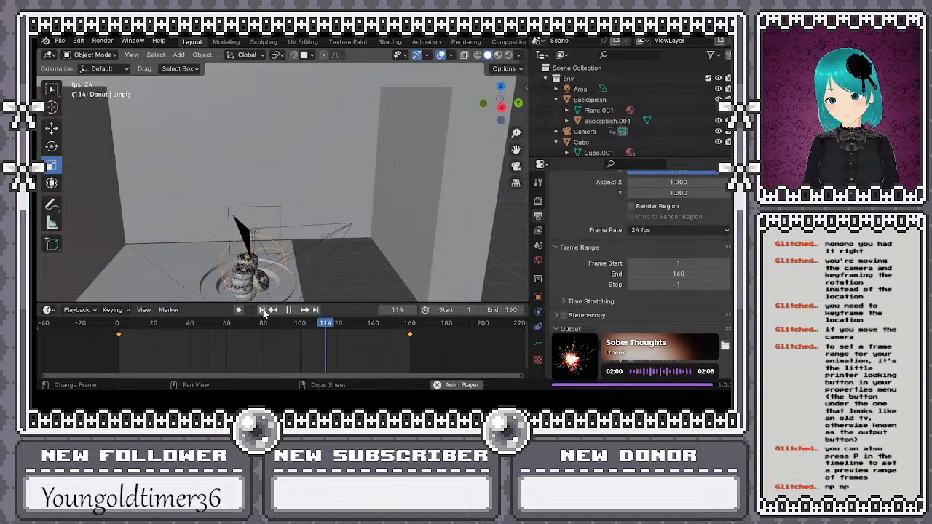
key("space")
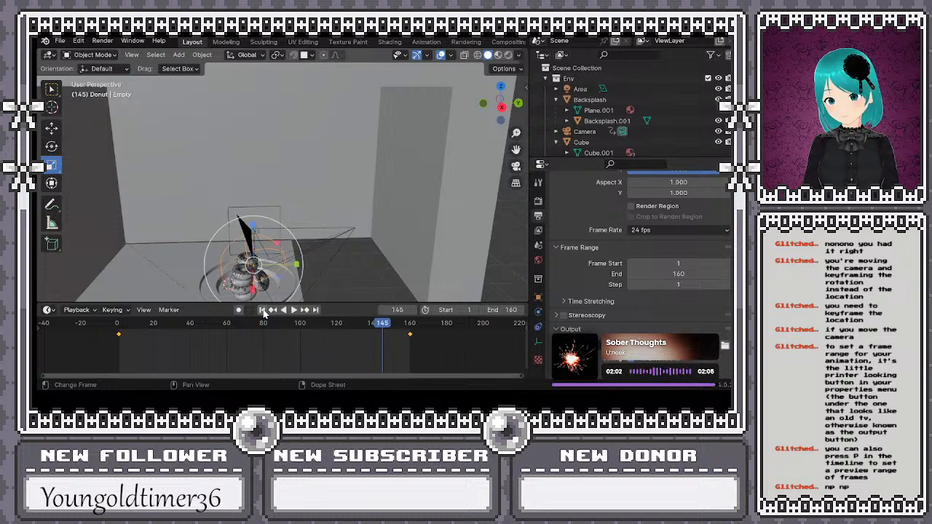
key("space")
key("space")
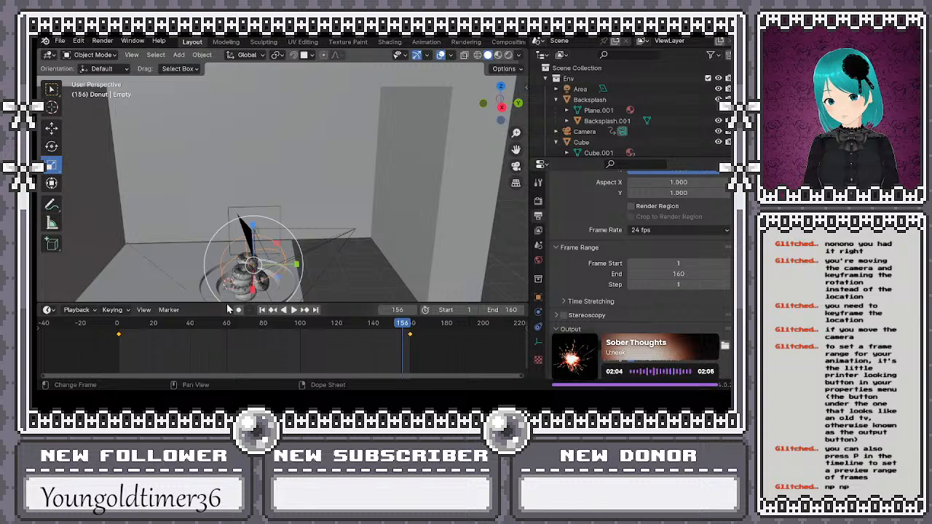
Return the animation to frame 1 and move the camera along the Z axis
left_click(262, 310)
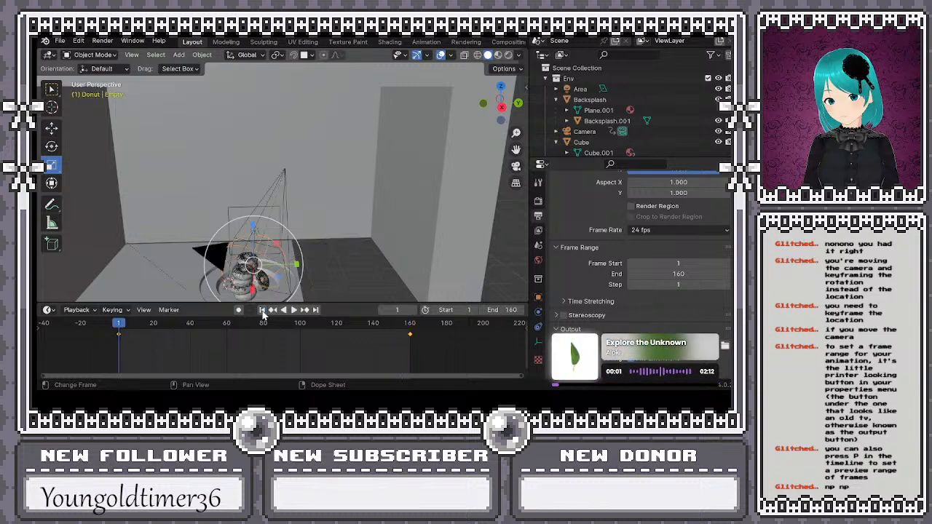
left_click(285, 176)
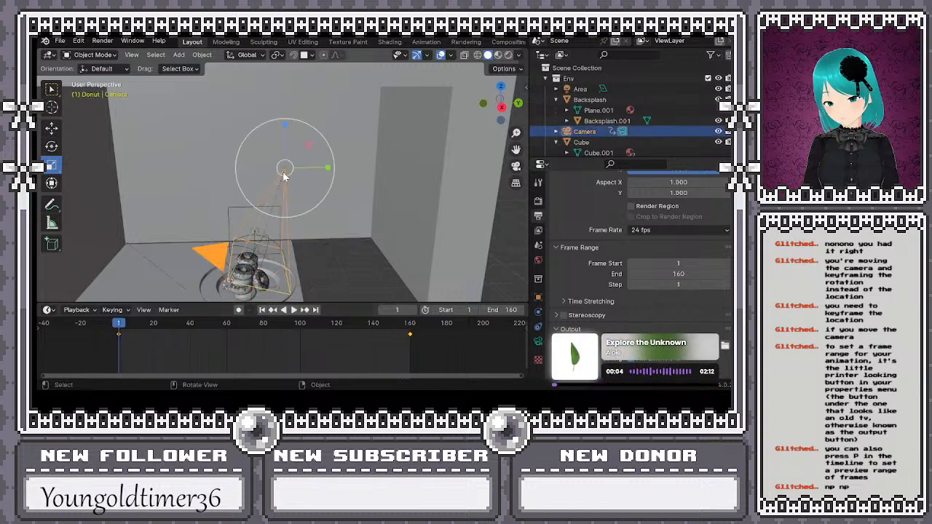
key("g")
key("z")
key("z")
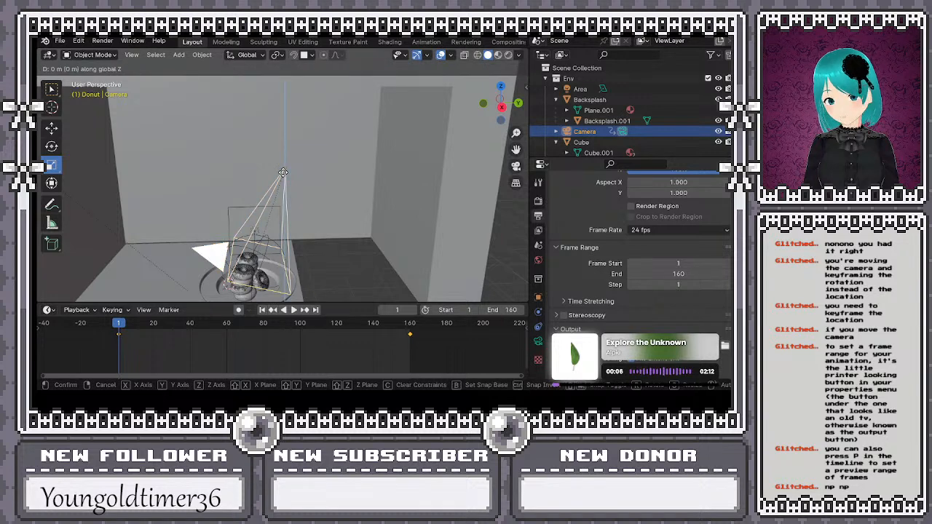
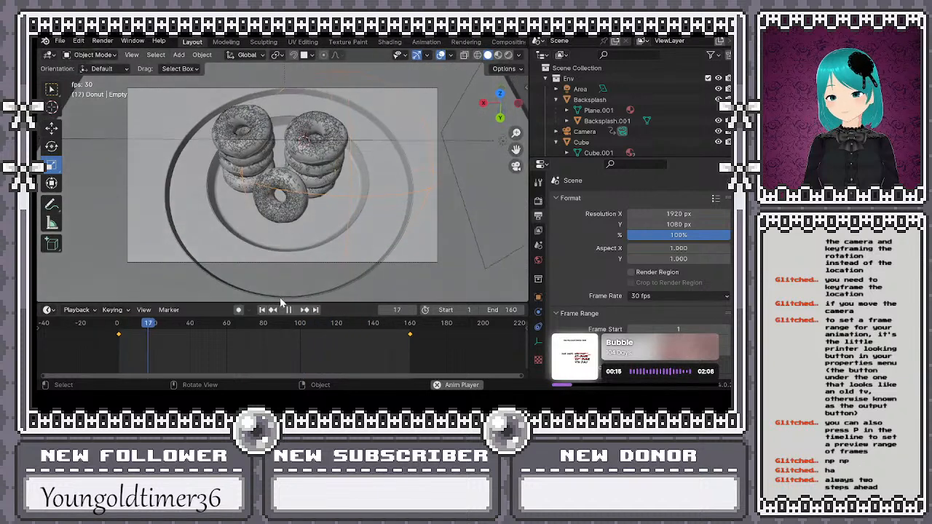
Stop the playback, set the Cycles viewport samples to 500 and turn off the viewport noise threshold
left_click(289, 310)
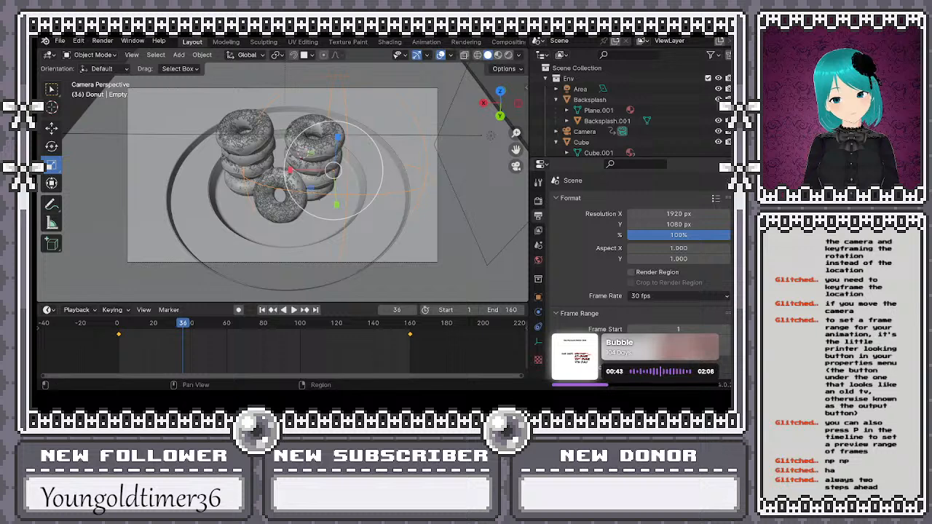
left_click(538, 201)
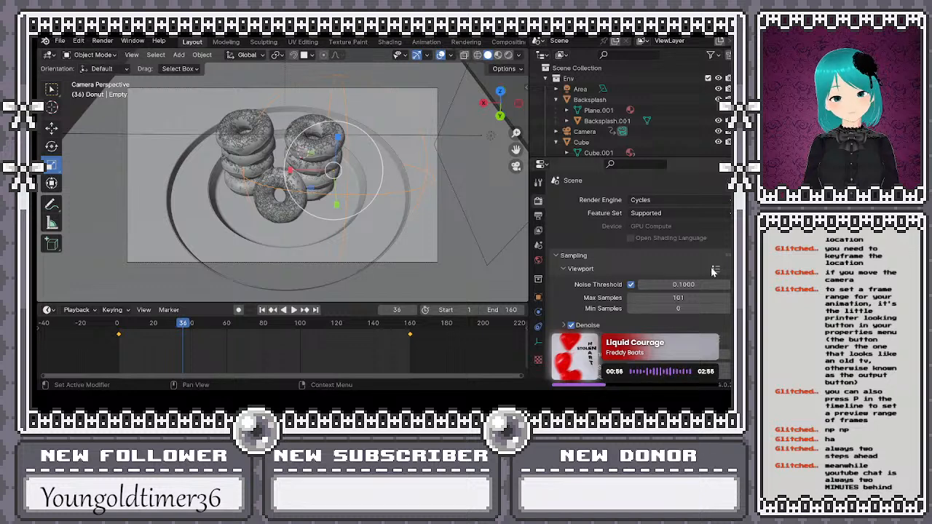
left_click(679, 299)
type("500")
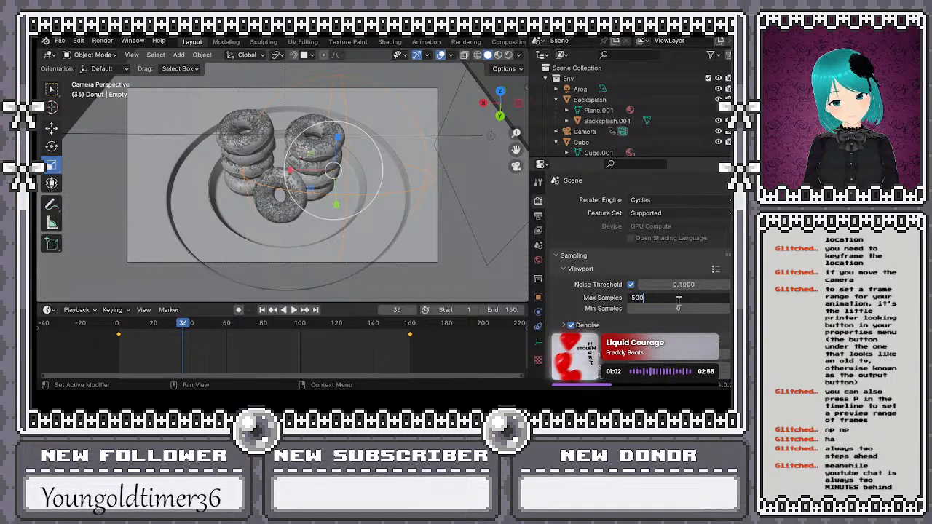
key("Return")
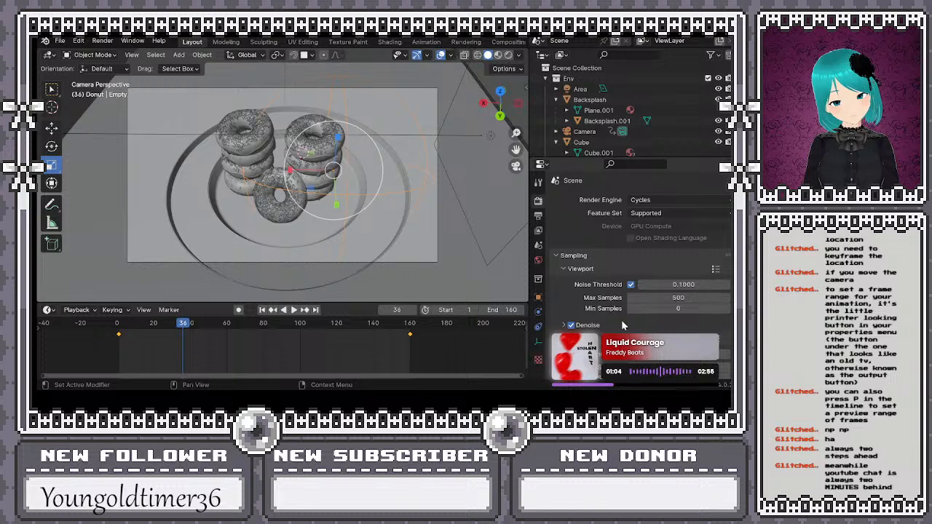
scroll(625, 327, "down", 1)
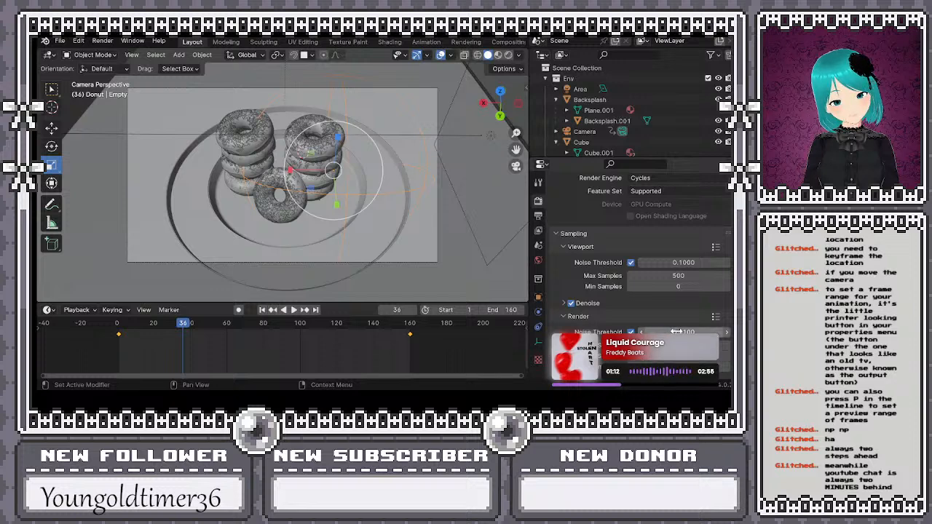
left_click(631, 263)
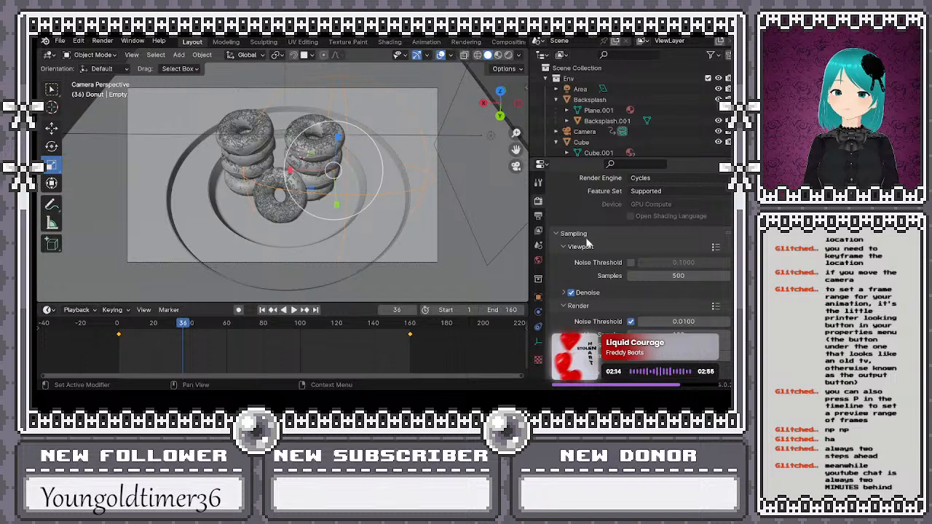
Turn off the noise threshold for final render sampling and review the remaining render settings
scroll(582, 256, "up", 1)
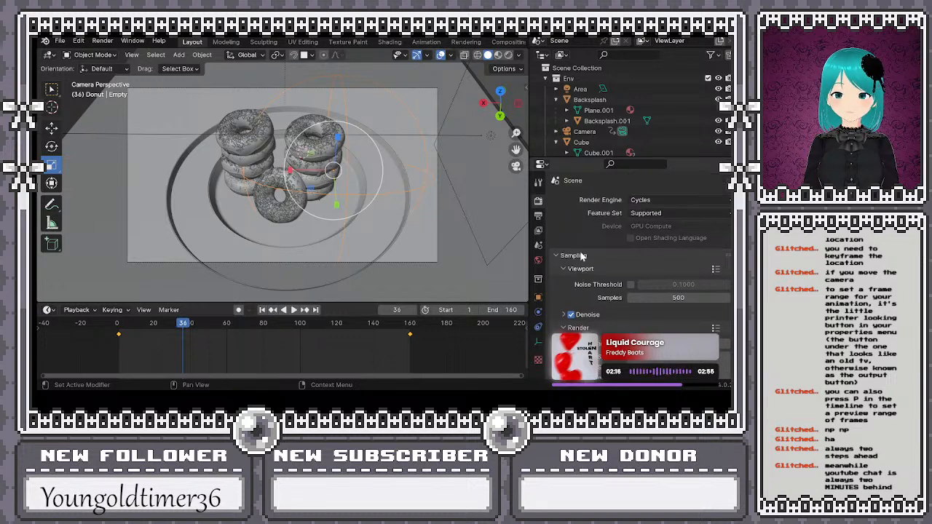
scroll(583, 256, "down", 3)
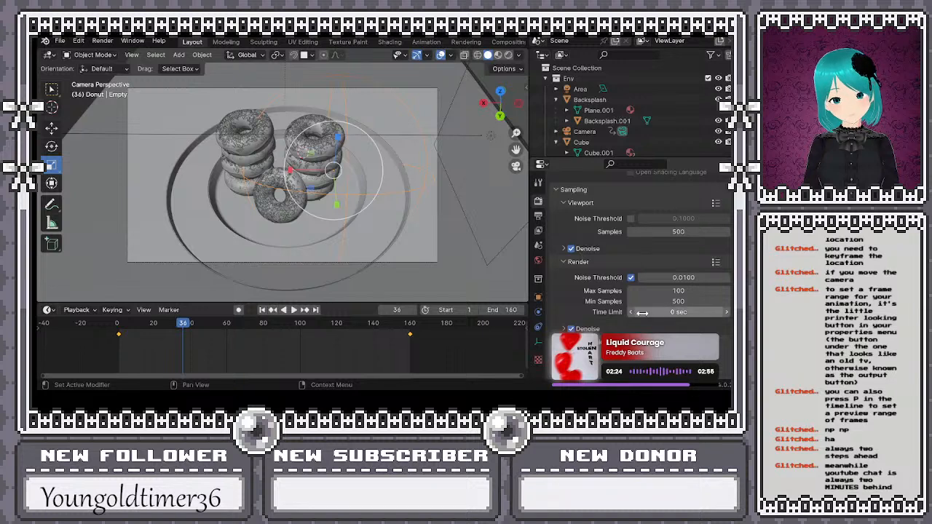
left_click(630, 278)
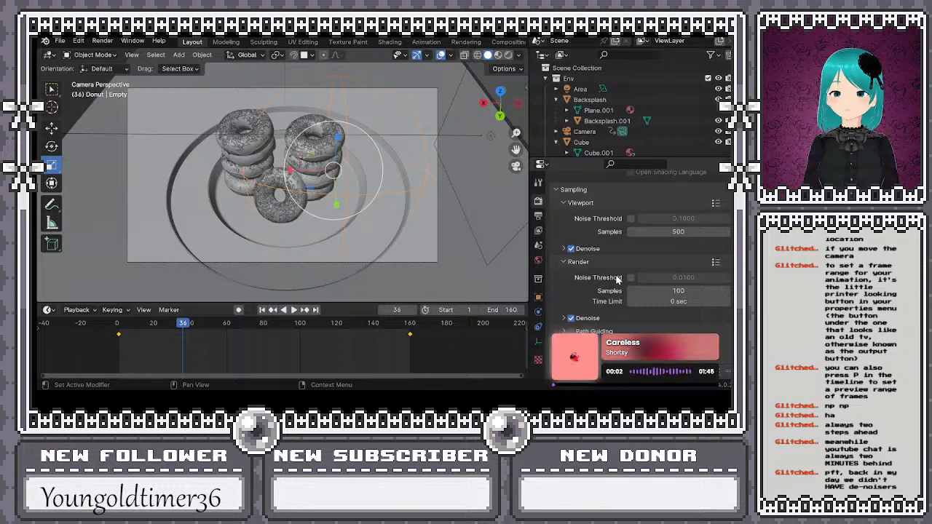
scroll(651, 286, "down", 3)
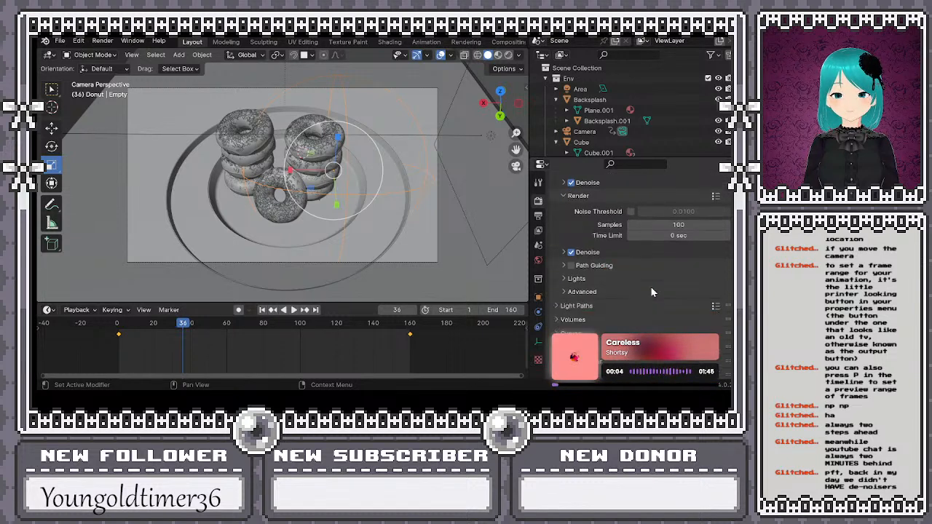
scroll(650, 286, "up", 6)
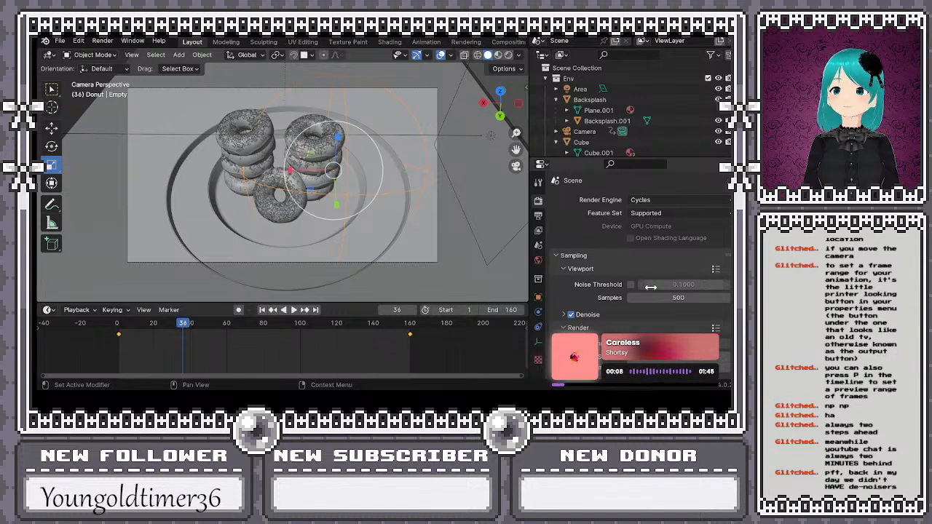
scroll(651, 287, "down", 7)
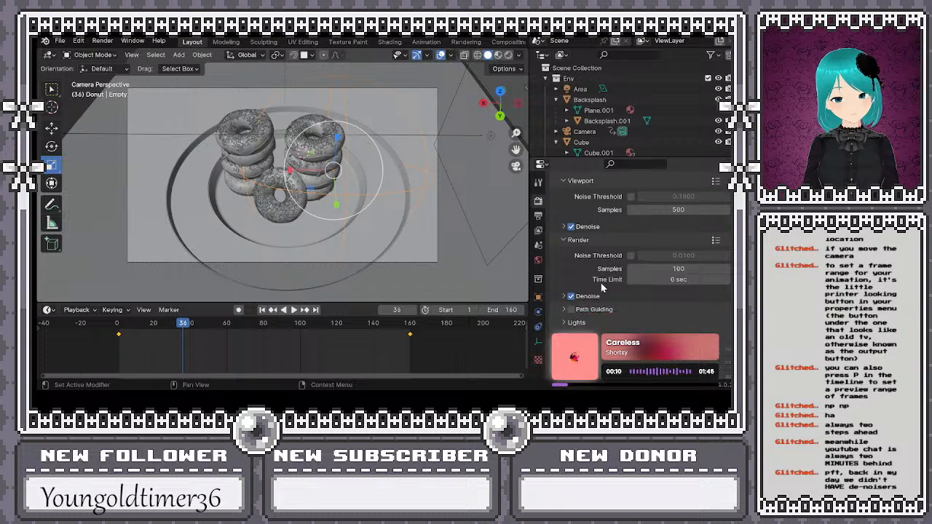
scroll(569, 292, "down", 4)
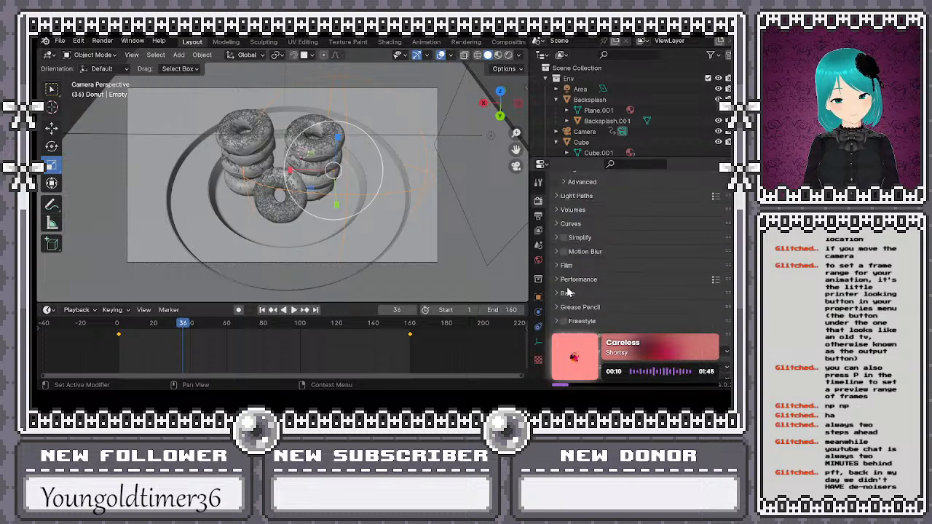
scroll(569, 293, "down", 3)
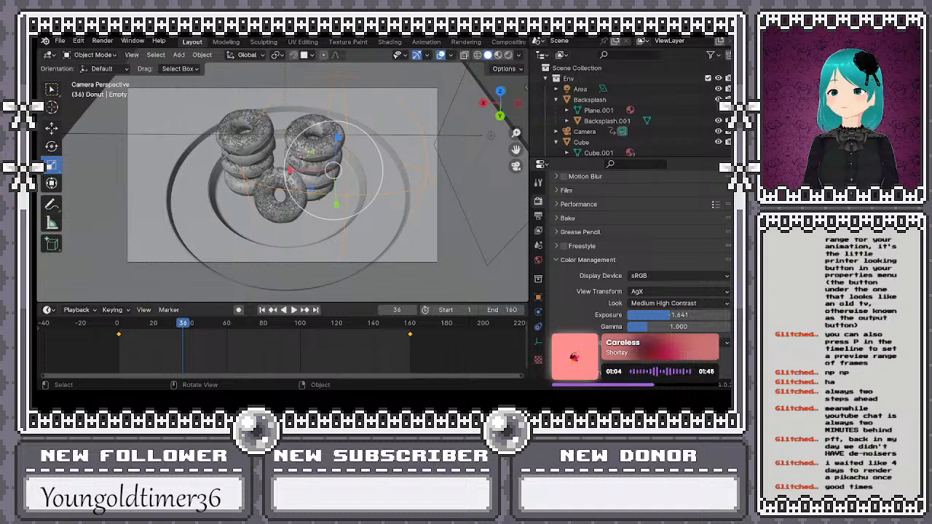
Start rendering the full animation
left_click(102, 41)
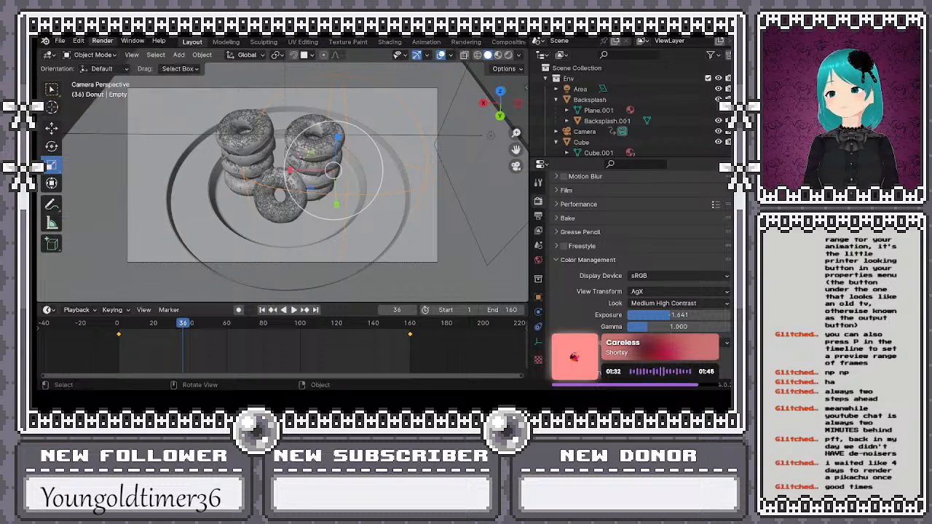
left_click(102, 40)
left_click(128, 63)
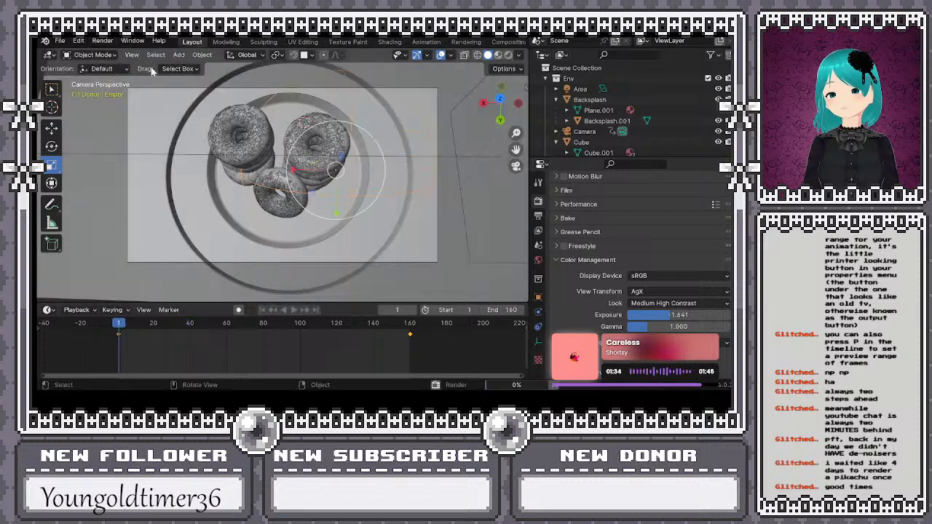
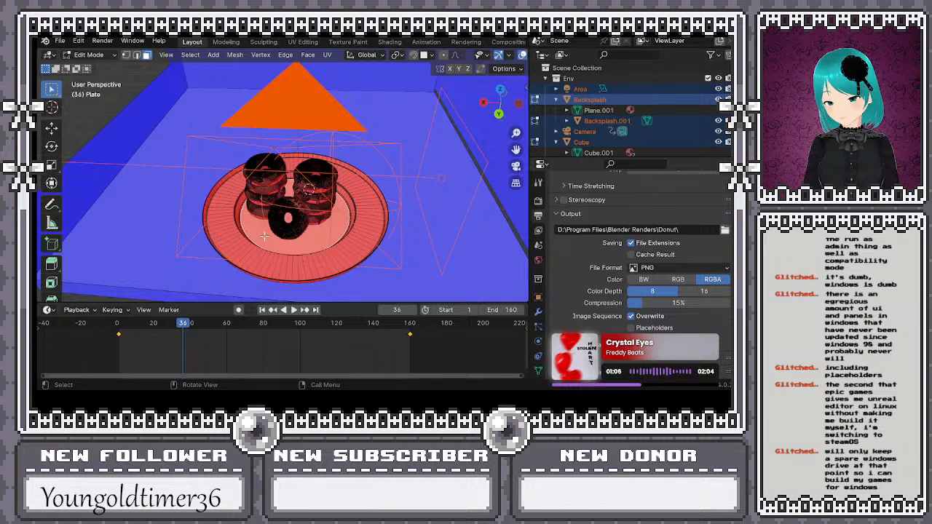
Select all geometry in Edit Mode and recalculate its normals with the Inside option enabled
key("a")
middle_click_drag(119, 210, 179, 158)
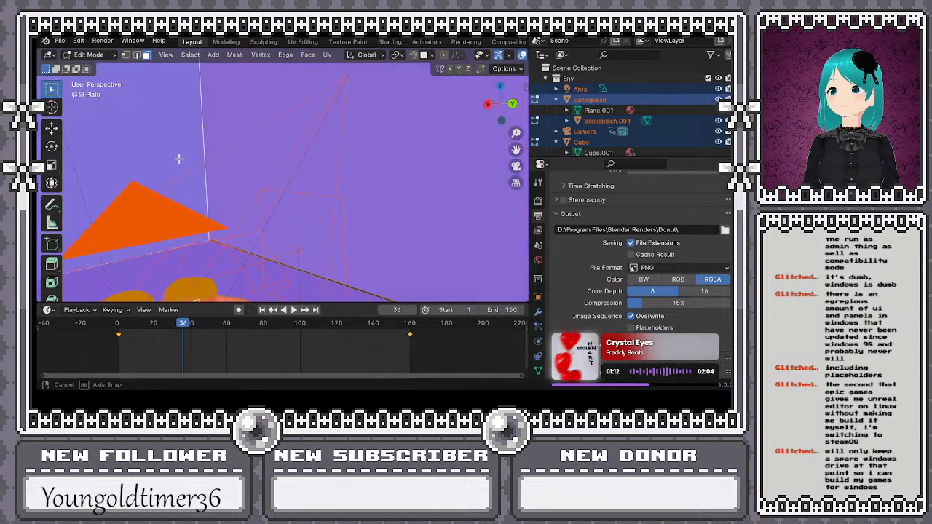
middle_click_drag(179, 158, 138, 185)
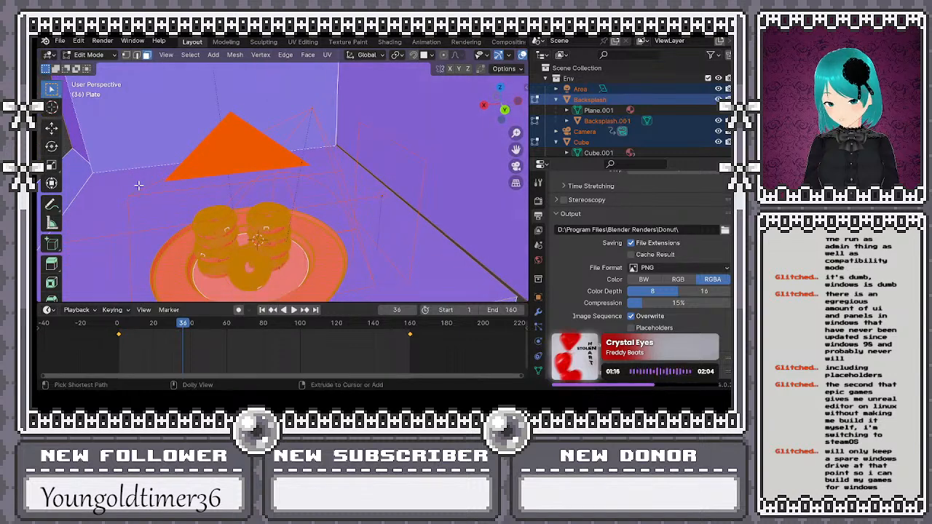
key("ctrl+shift+n")
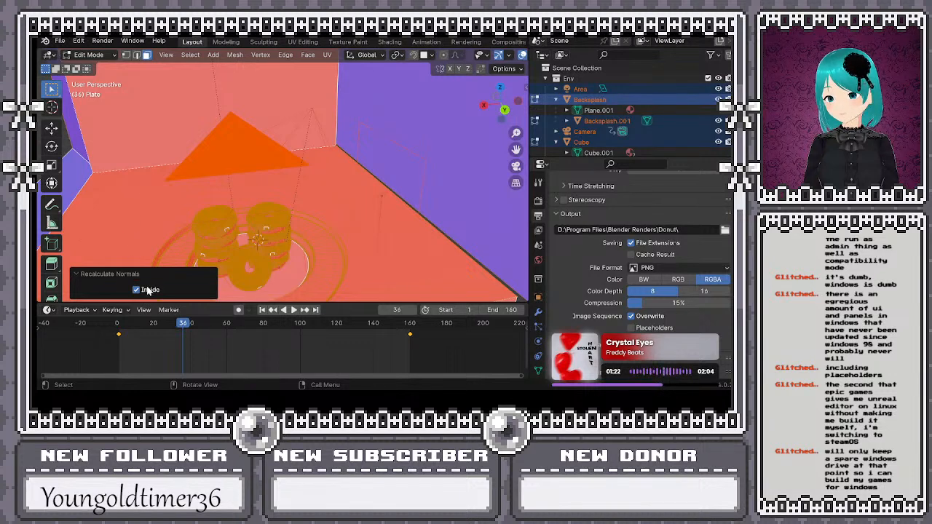
Select the backsplash's floor face and back wall face individually, and reselect all geometry
left_click(131, 210)
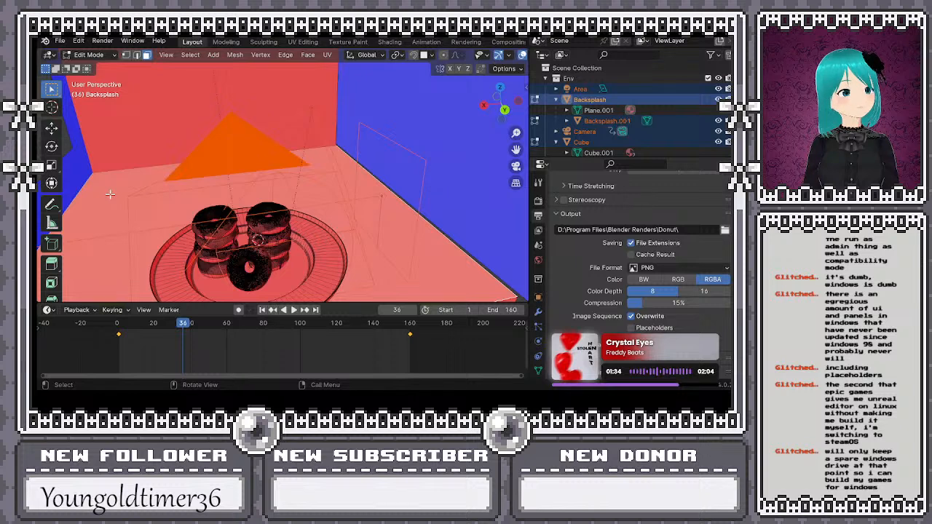
mouse_move(137, 180)
middle_mouse_down()
mouse_move(100, 156)
mouse_move(133, 158)
mouse_move(143, 167)
mouse_move(130, 181)
middle_mouse_up()
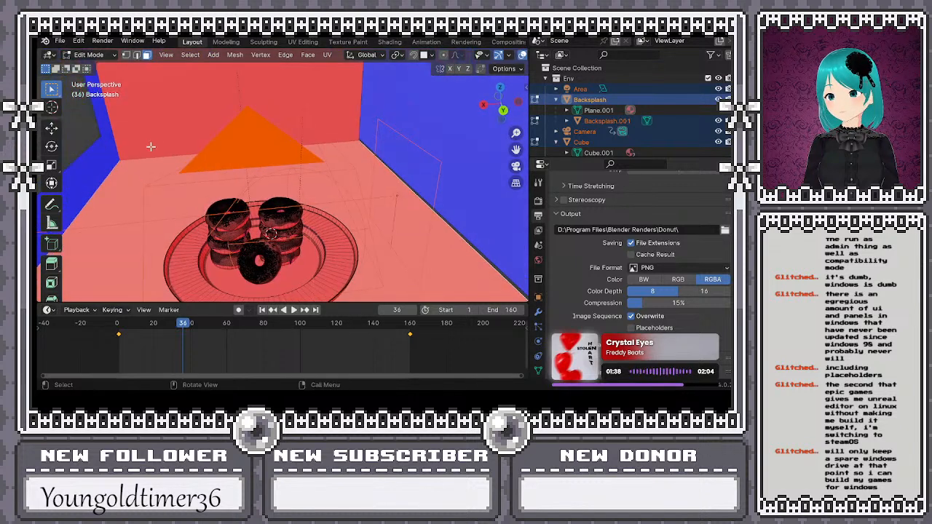
left_click(158, 136)
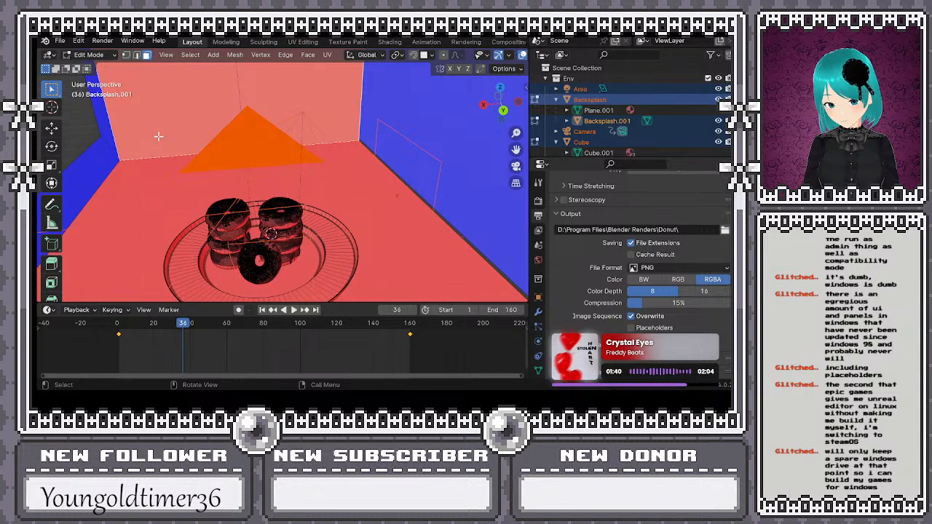
key("alt+z")
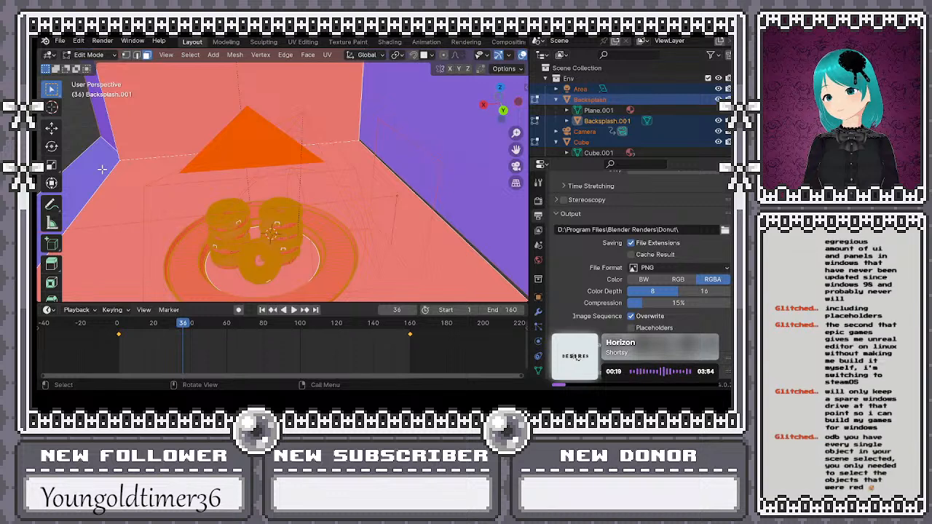
middle_click_drag(222, 156, 205, 138)
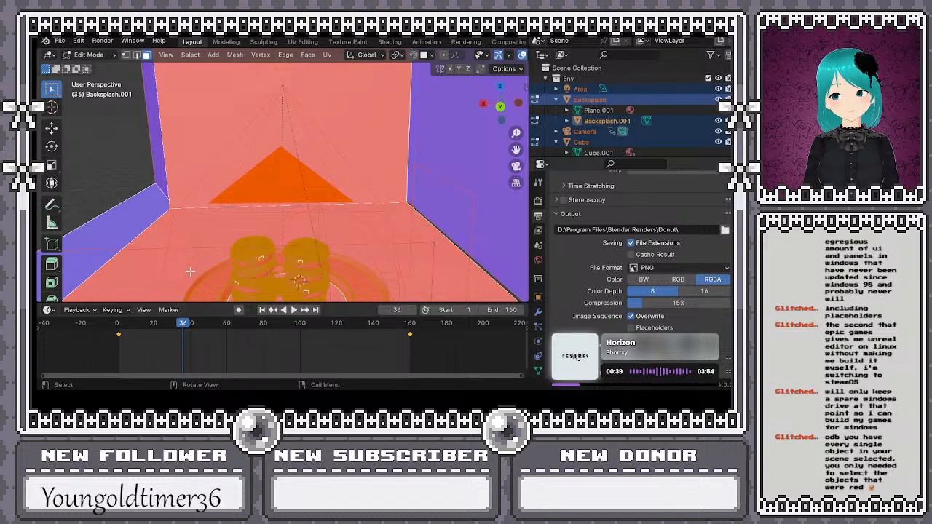
Select the backsplash's floor and back wall faces together and add a face on the plate's rim
left_click(157, 240)
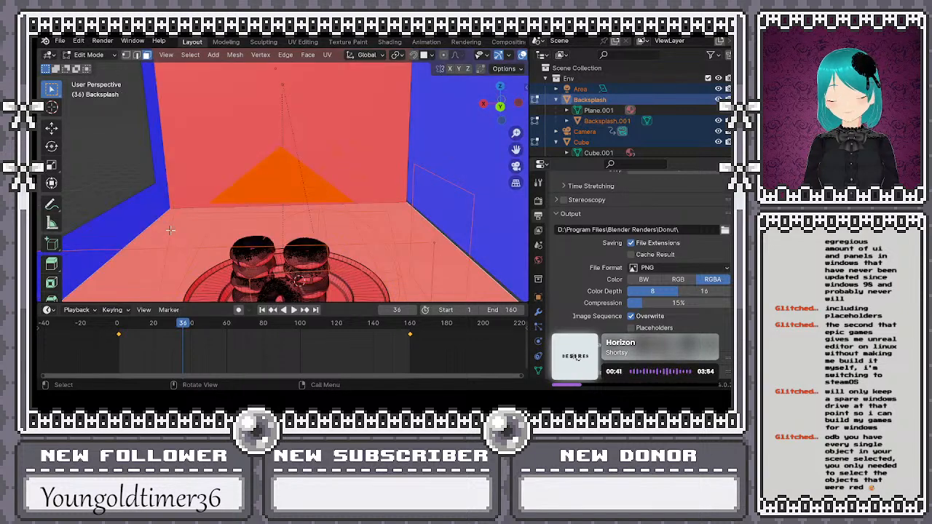
left_click(161, 241, "shift")
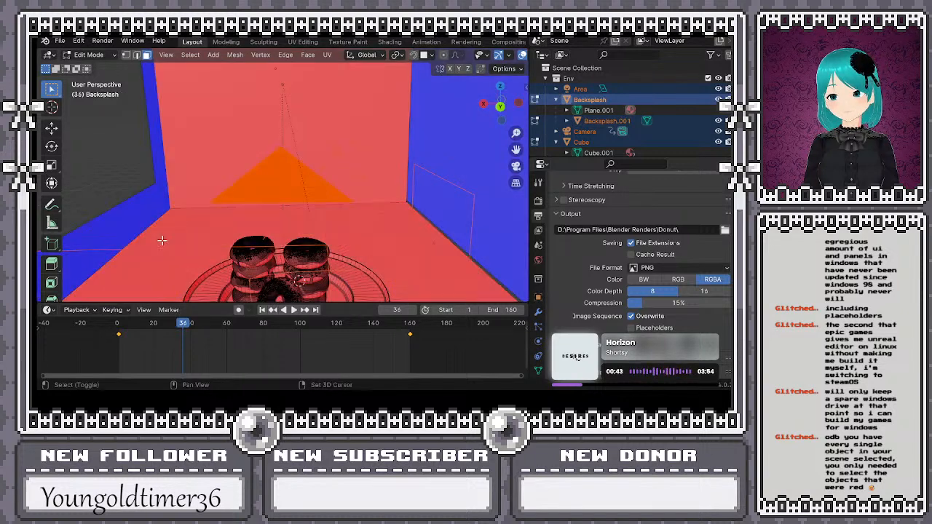
left_click(202, 163, "shift")
left_click(161, 234, "shift")
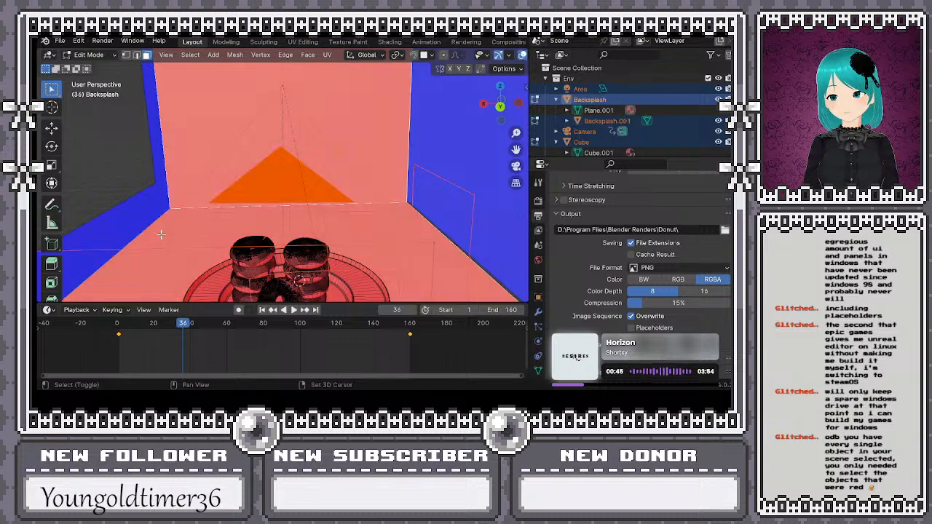
left_click(217, 288, "shift")
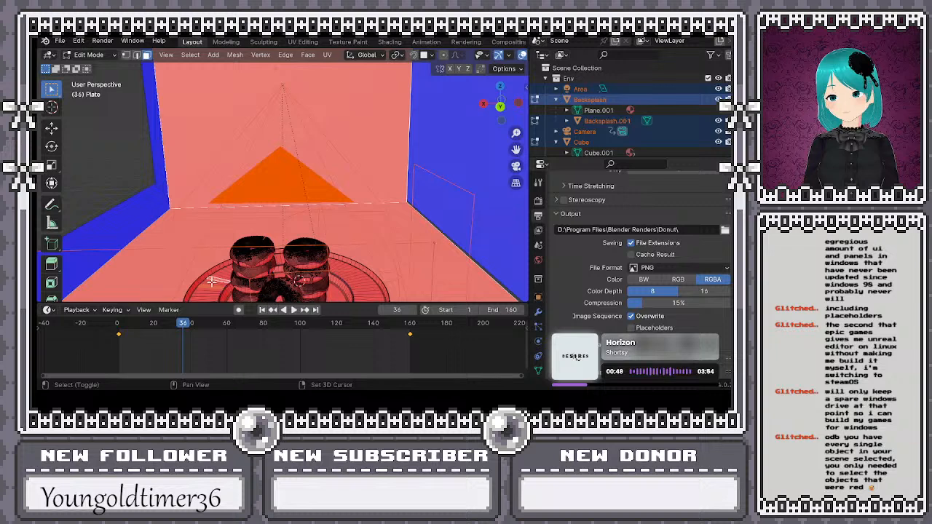
Box-select the plate and donut faces, recalculate the normals to face outside, and do the same for the backsplash's front face
middle_click_drag(216, 283, 217, 62)
right_click(159, 281)
right_click(190, 271)
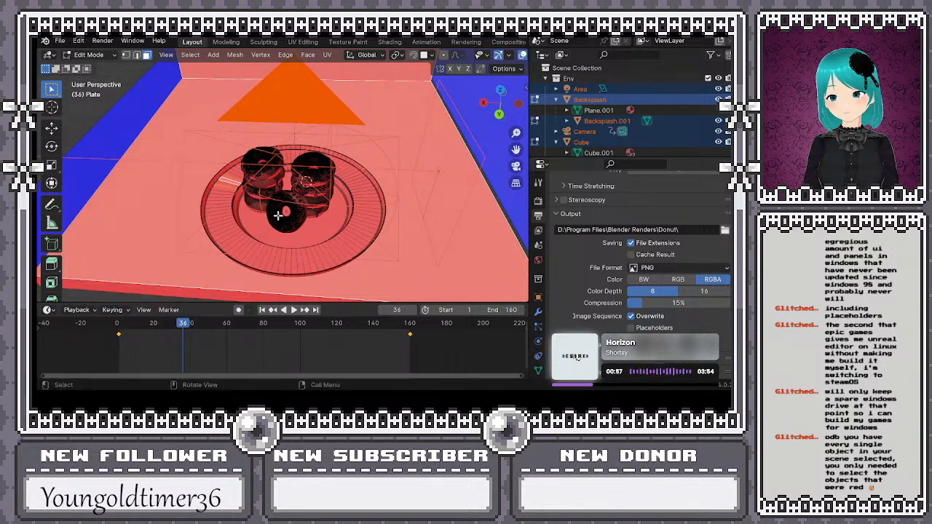
left_click_drag(188, 284, 402, 72)
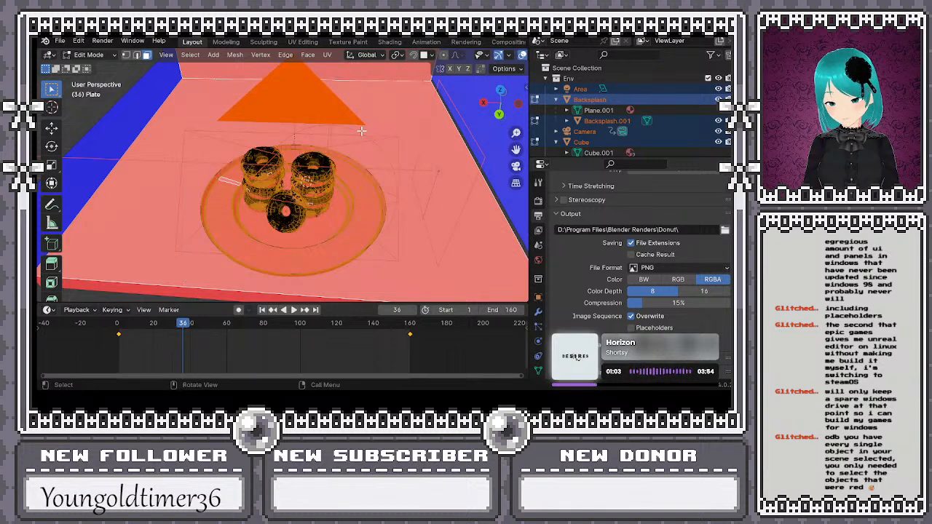
key("shift+n")
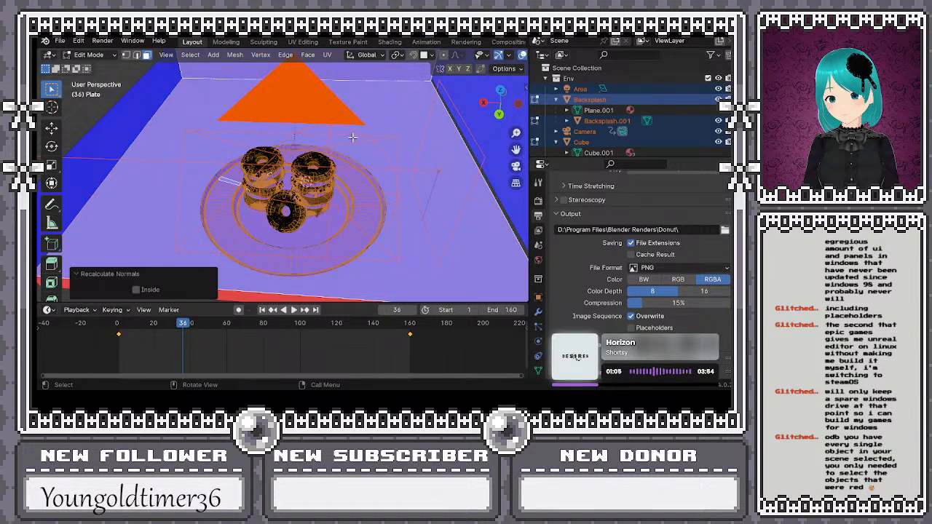
left_click(240, 297)
key("shift+n")
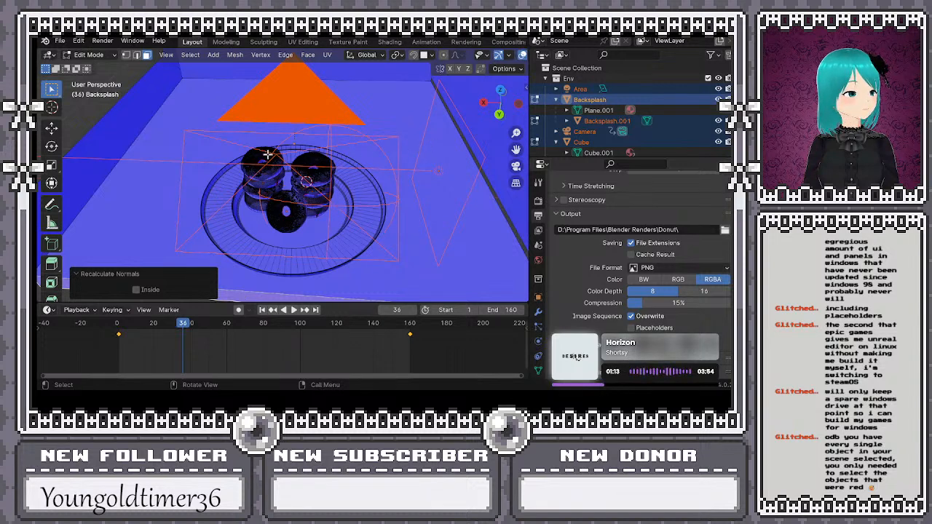
Return the scene to Object Mode and try to box-select the plate and donuts
middle_click_drag(136, 163, 142, 123)
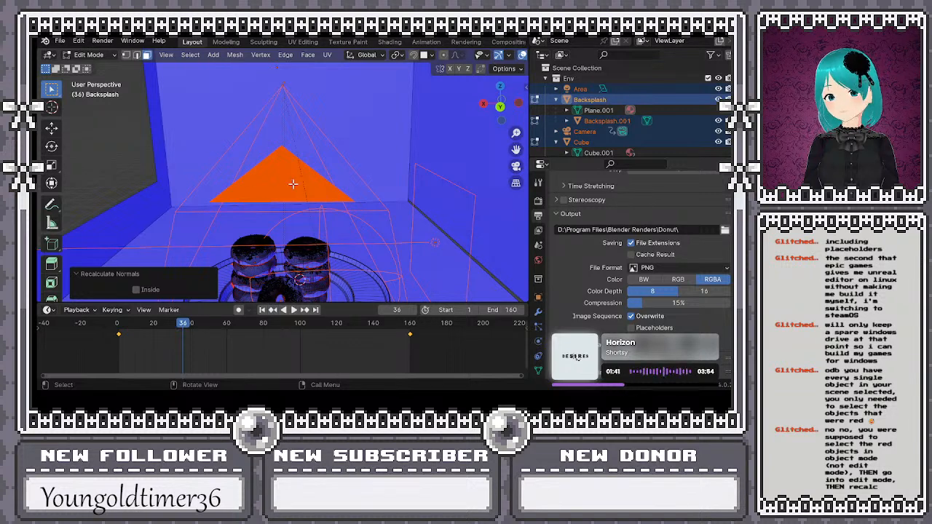
left_click(82, 54)
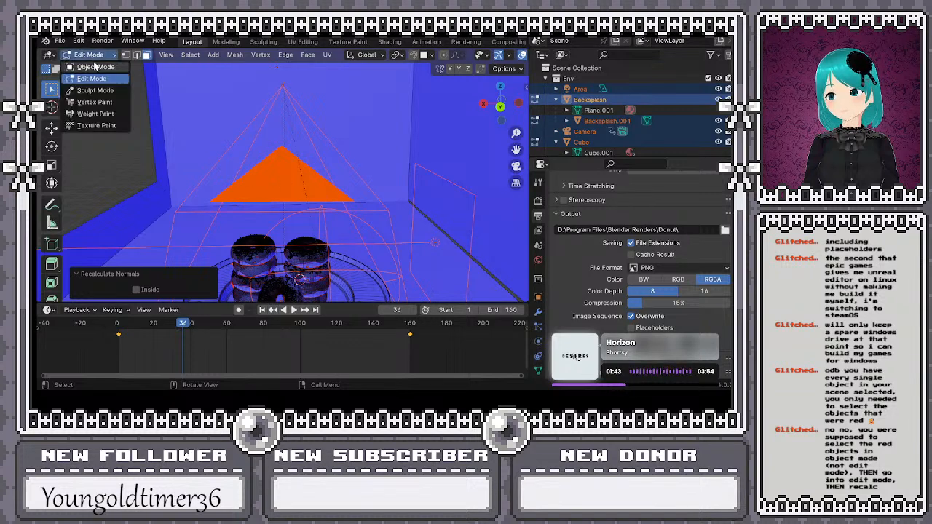
left_click(91, 67)
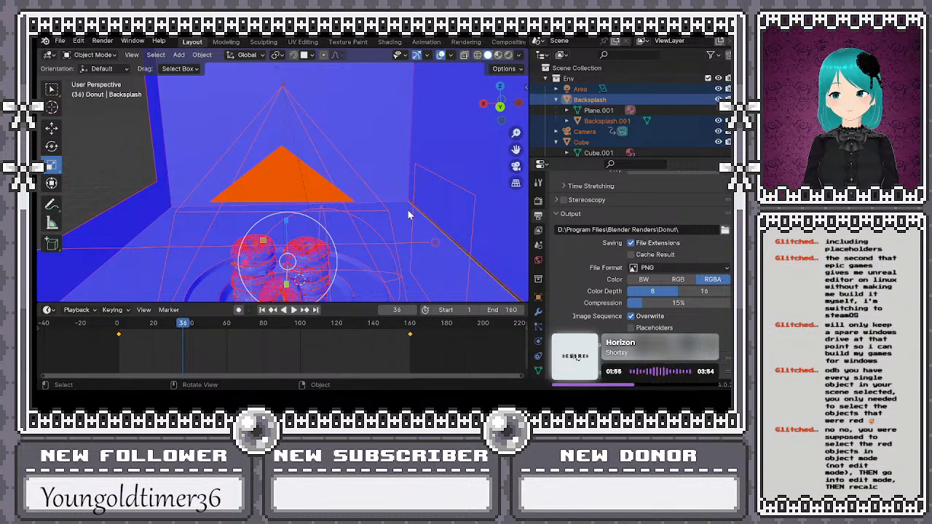
mouse_move(408, 214)
middle_mouse_down()
mouse_move(317, 201)
mouse_move(379, 240)
mouse_move(405, 222)
mouse_move(415, 202)
mouse_move(375, 154)
mouse_move(406, 182)
mouse_move(395, 202)
mouse_move(405, 219)
middle_mouse_up()
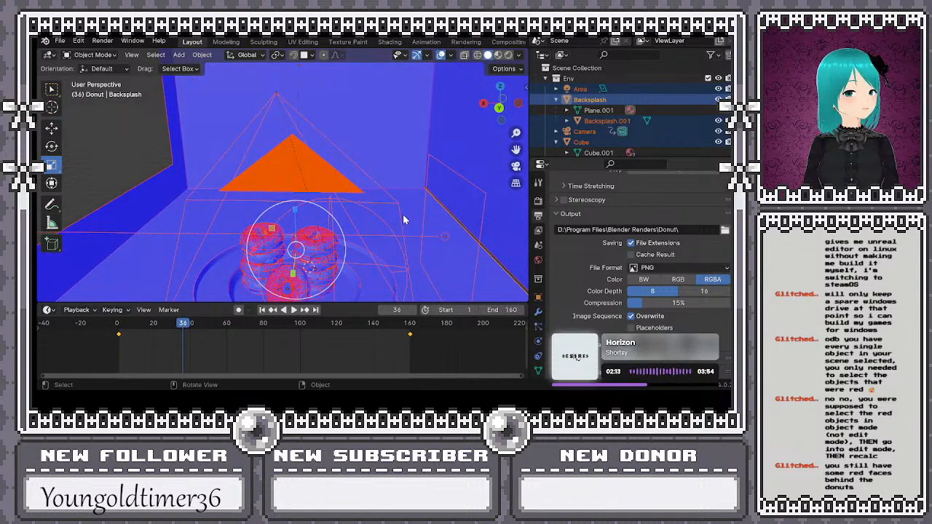
middle_click_drag(405, 219, 390, 235)
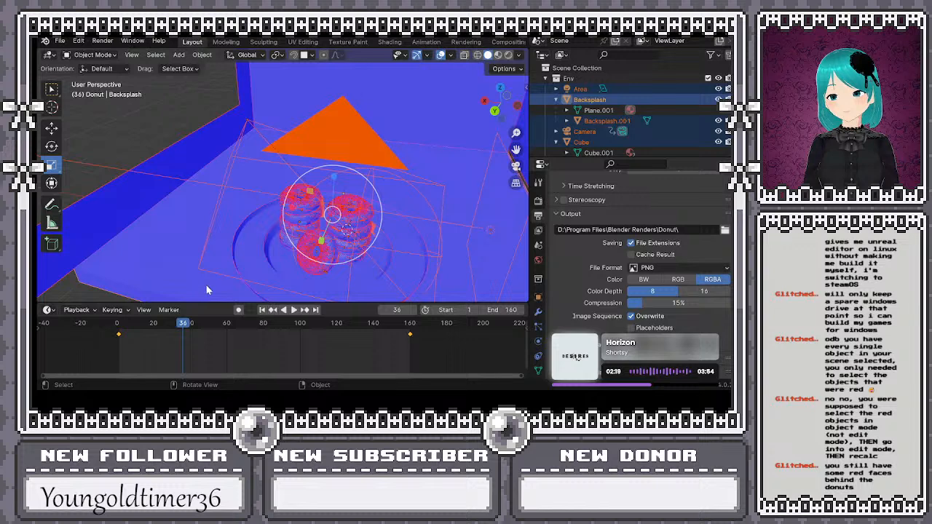
mouse_move(207, 290)
middle_mouse_down()
mouse_move(256, 276)
mouse_move(221, 296)
middle_mouse_up()
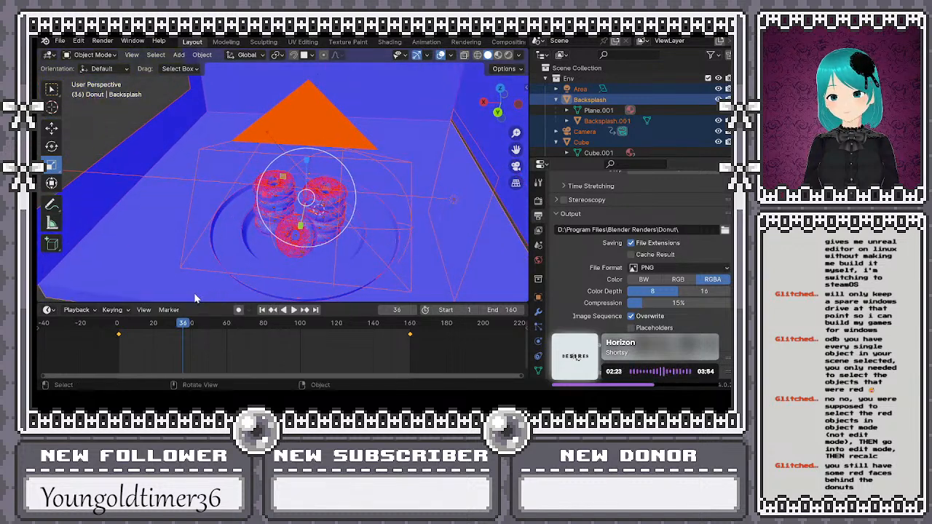
right_click(191, 293)
key("Escape")
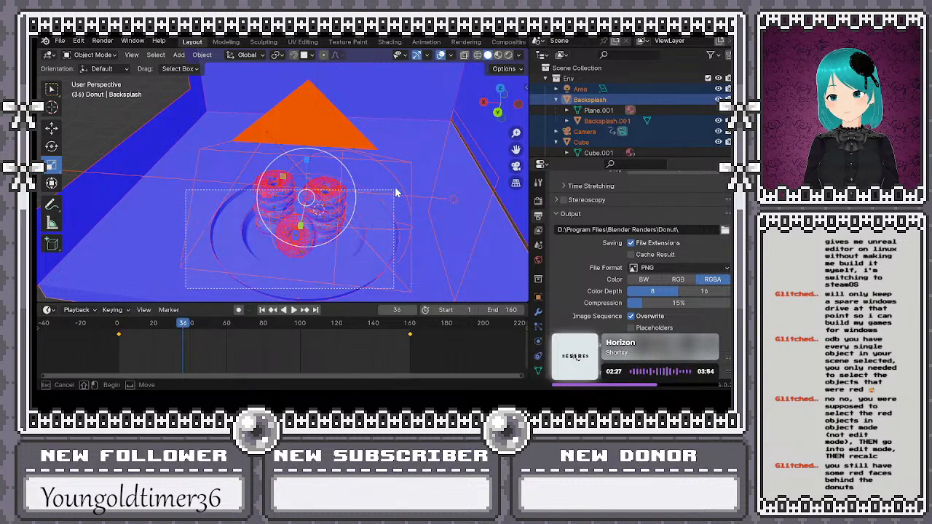
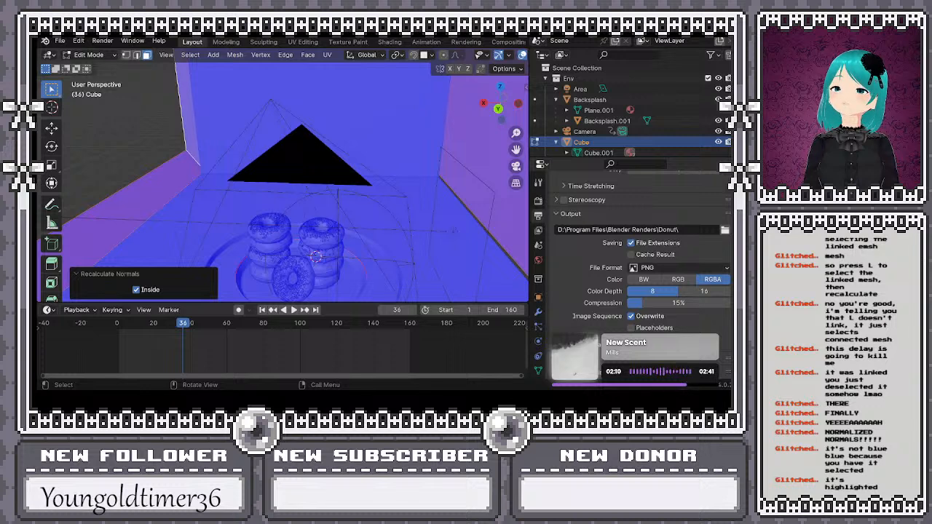
Switch the cube to Object Mode and turn off the Face Orientation overlay
scroll(320, 270, "up", 3)
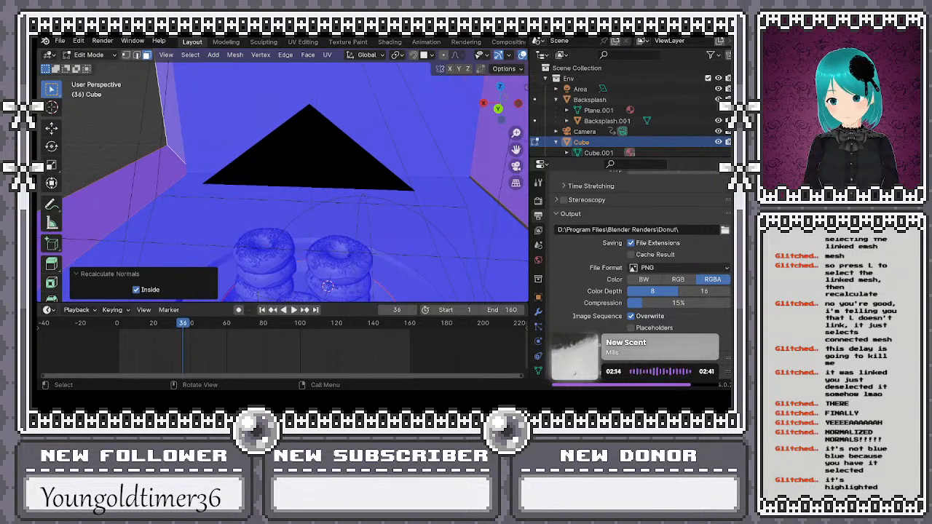
left_click(88, 54)
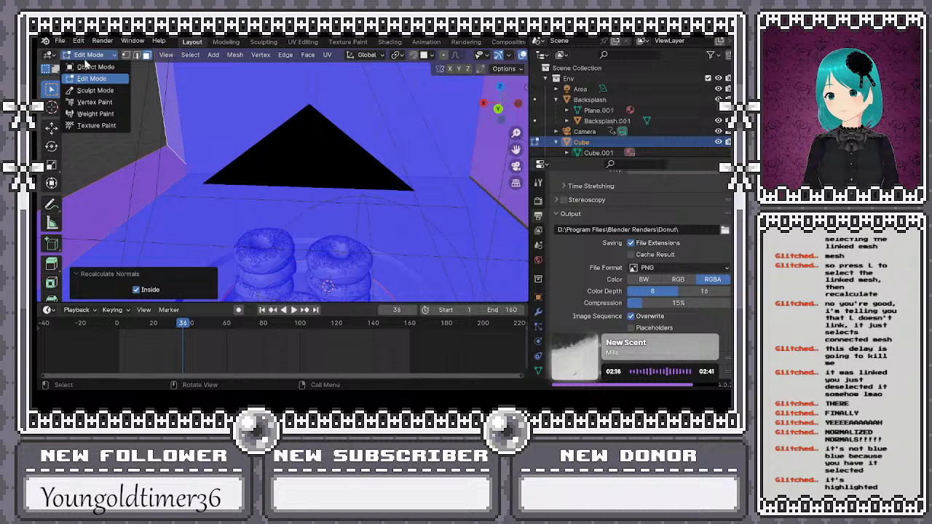
left_click(93, 66)
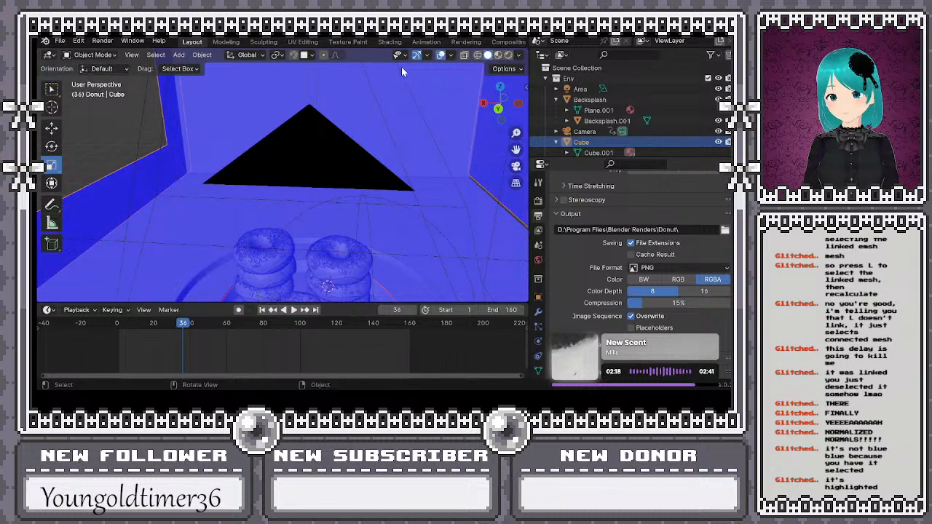
left_click(451, 56)
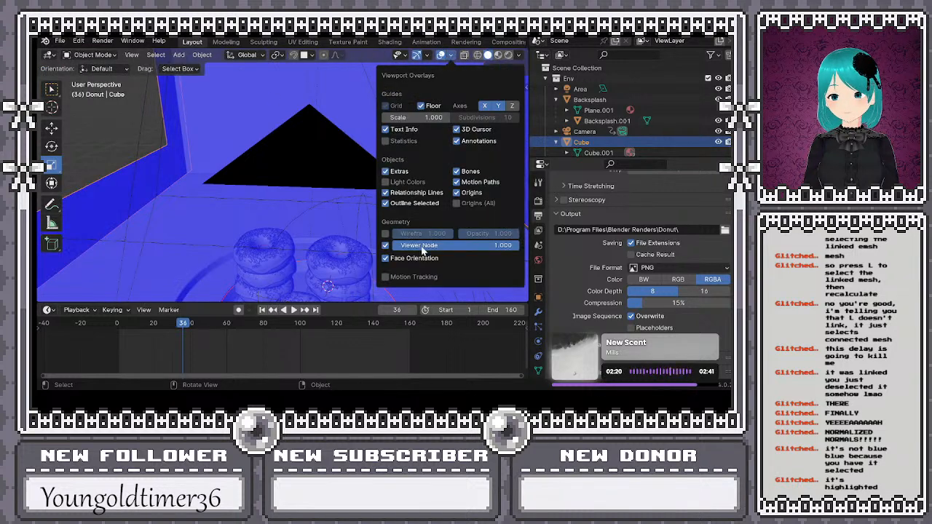
left_click(386, 259)
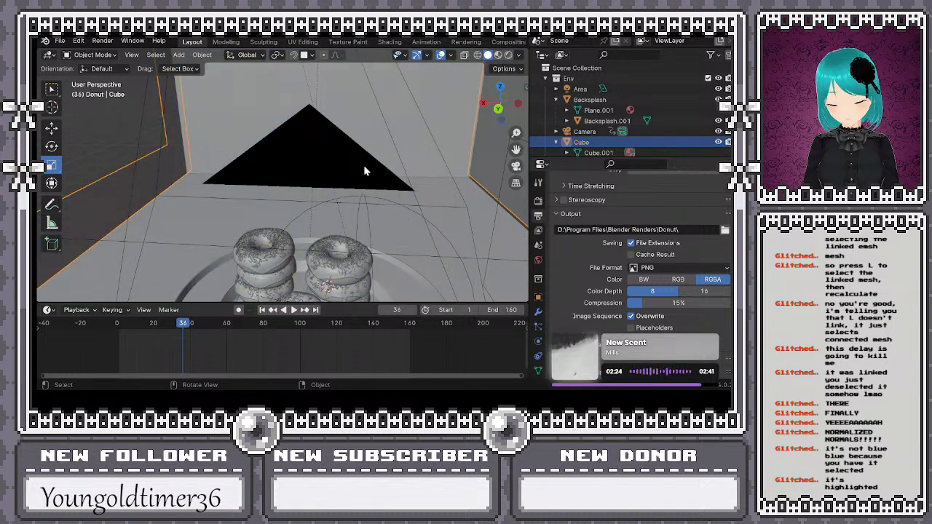
Play back the animation through the camera from the first frame to check the donut shot
key("KP_0")
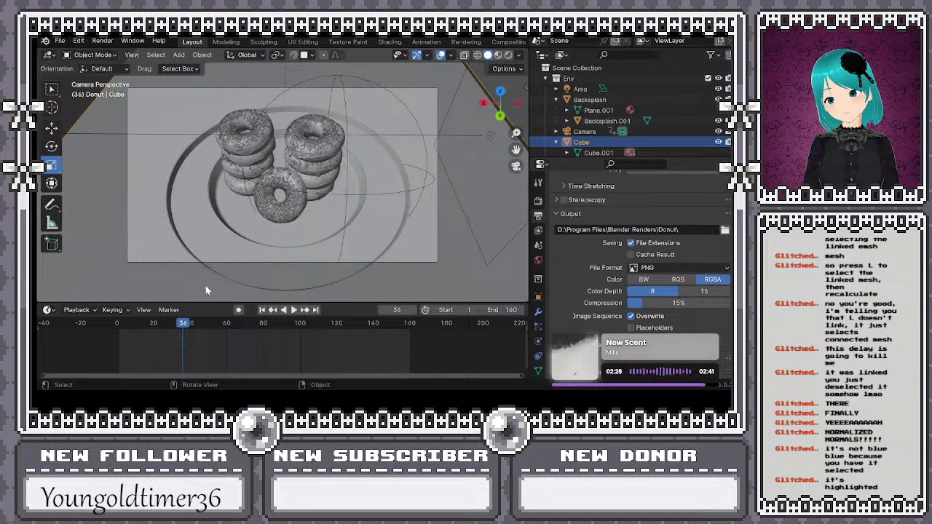
left_click(263, 310)
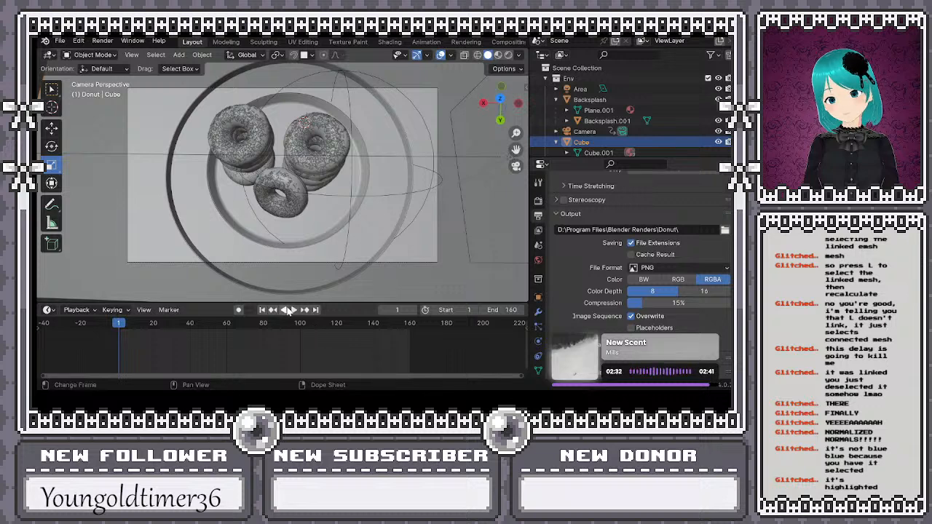
left_click(292, 310)
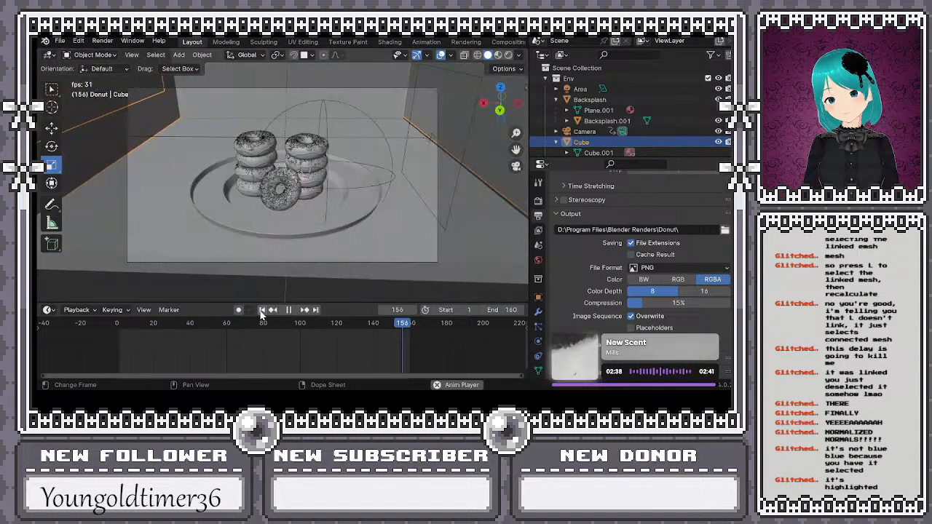
left_click(290, 310)
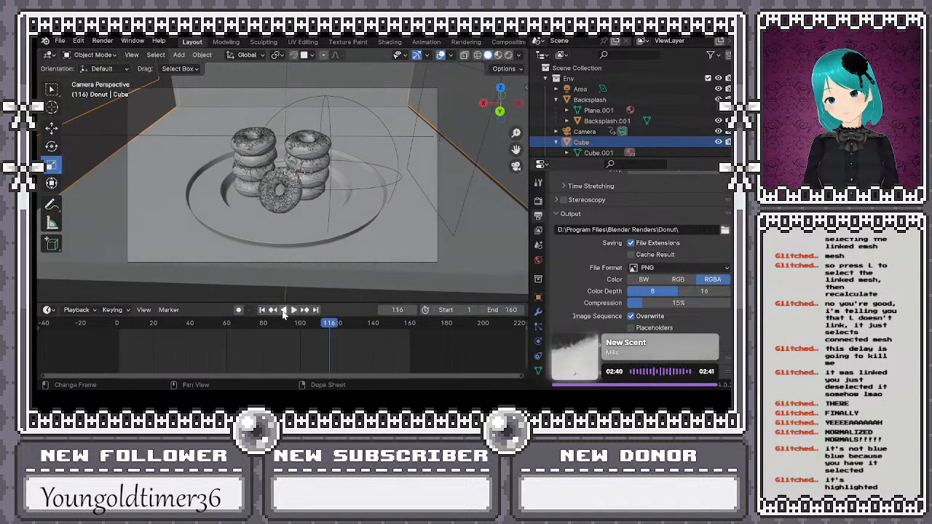
left_click(283, 311)
left_click(284, 312)
left_click(293, 311)
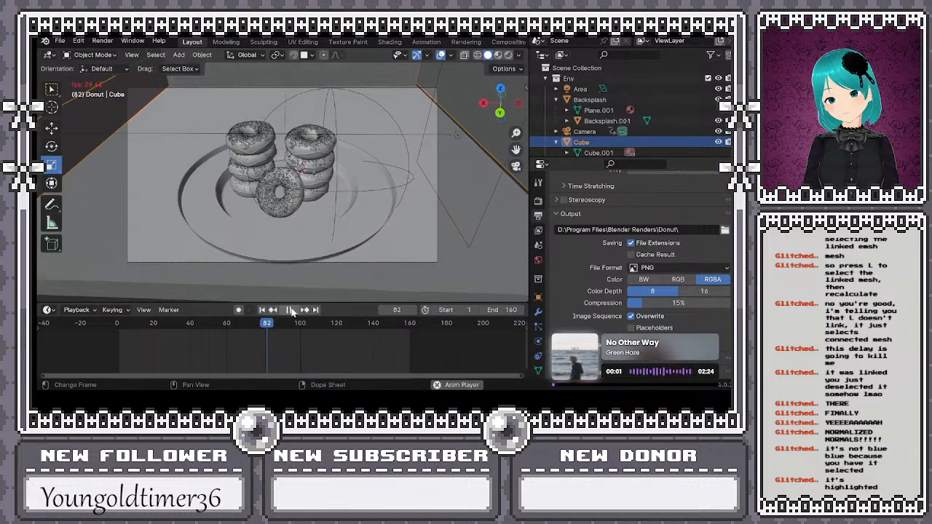
left_click(266, 309)
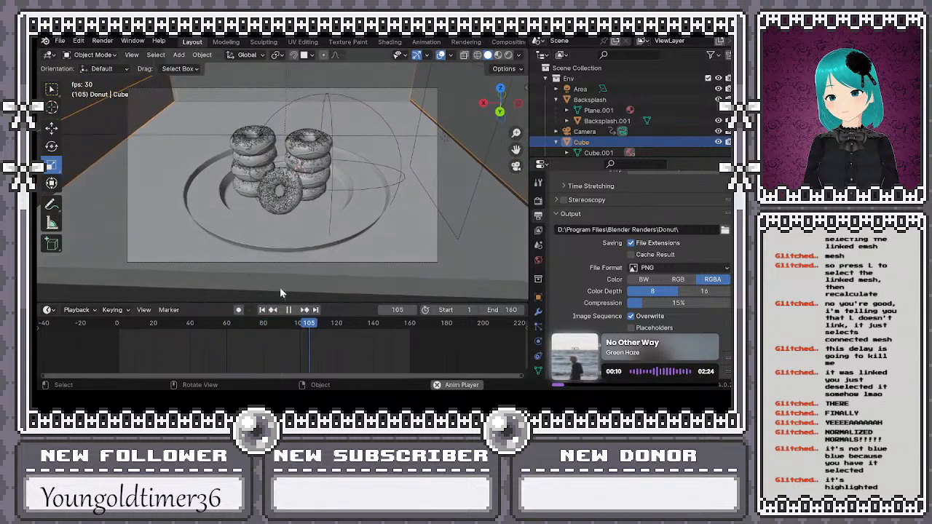
left_click(291, 309)
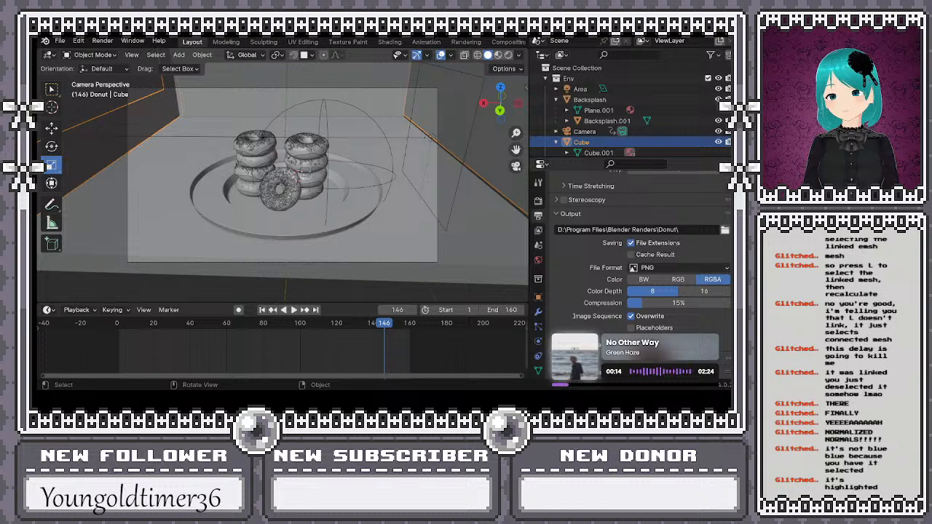
Select the icing of the front leaning donut and raise it about 0.007 m along the global Z axis
left_click(292, 194)
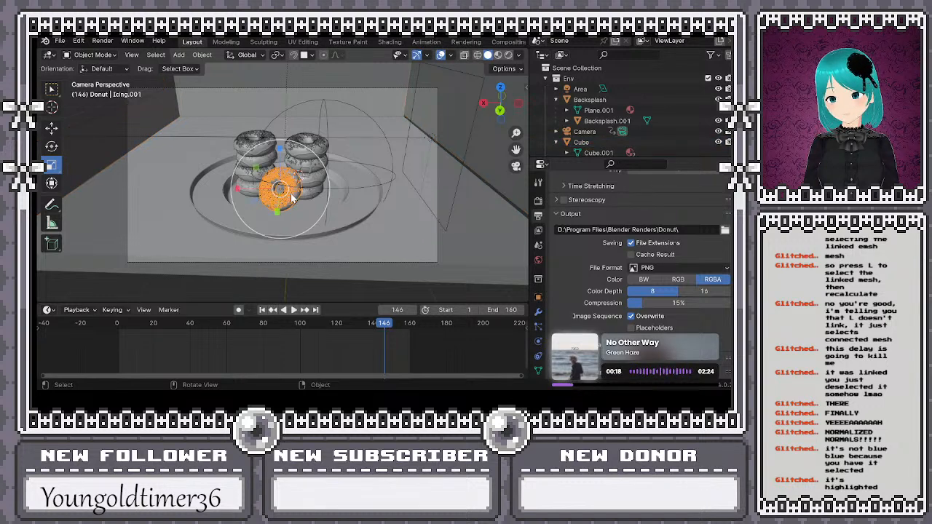
scroll(292, 197, "up", 5)
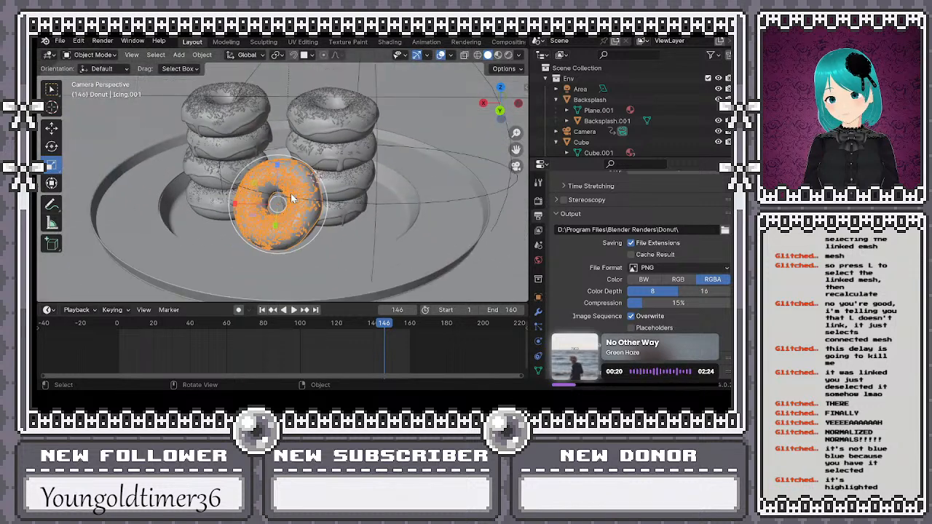
key("g")
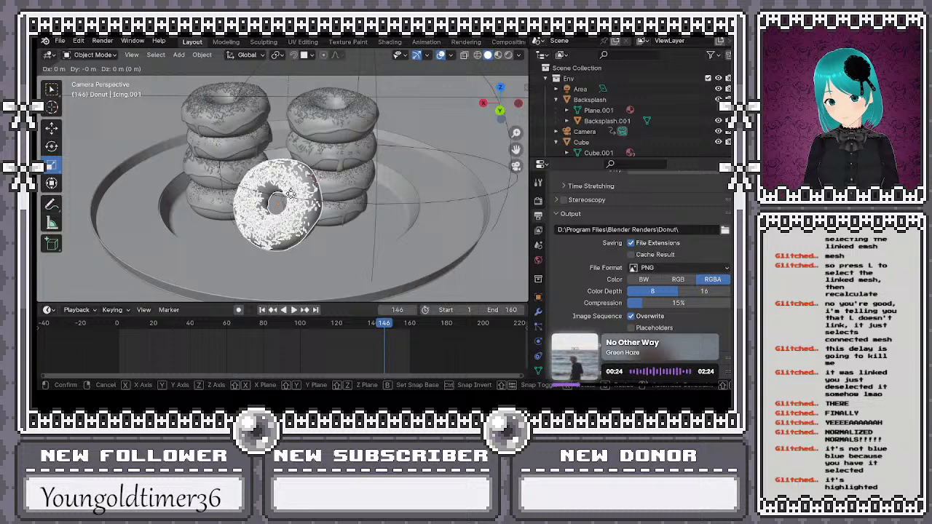
key("z")
key("z")
key("z")
key("z")
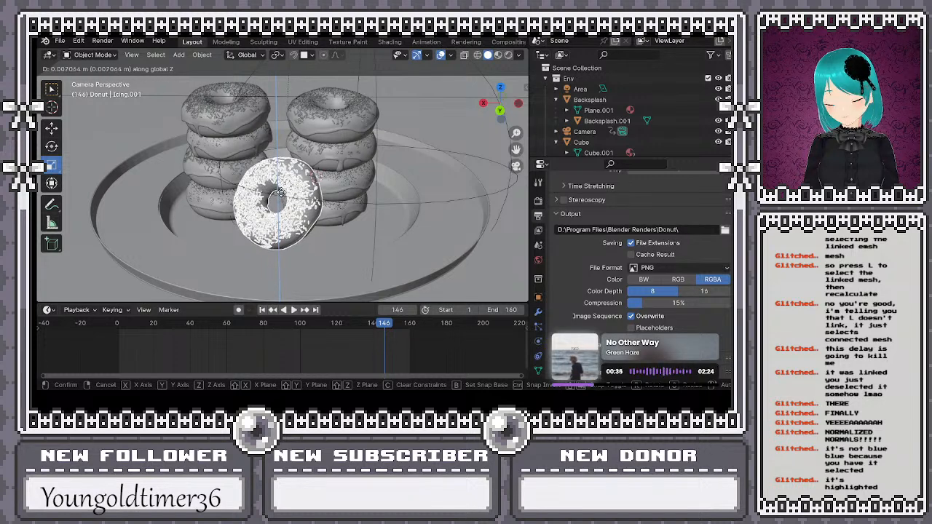
left_click(281, 192)
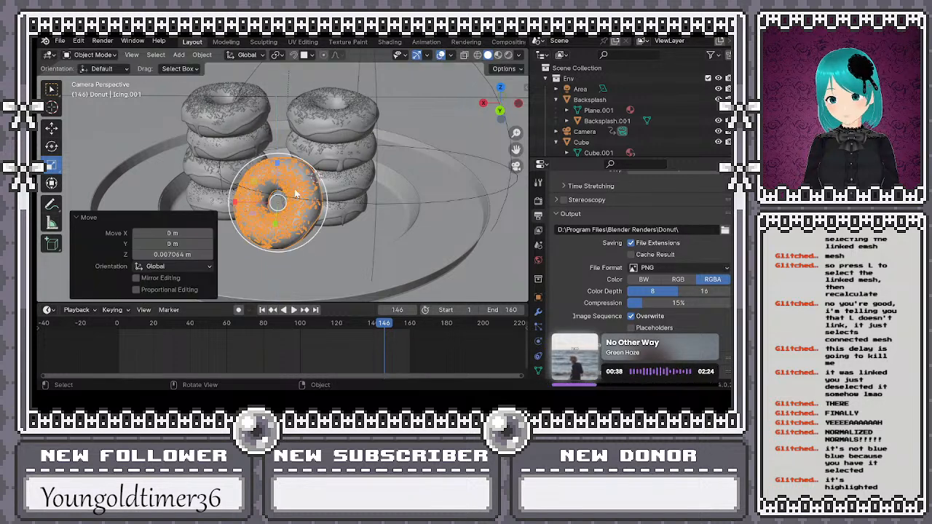
Leave the camera view and examine how the front leaning donut sits on the plate against the stacks
key("KP_0")
middle_click_drag(370, 167, 414, 171)
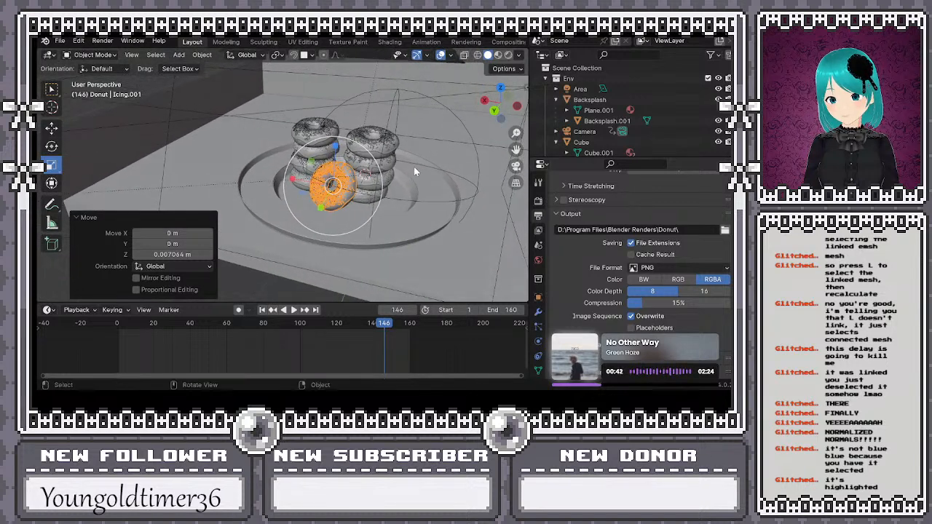
scroll(447, 206, "up", 4)
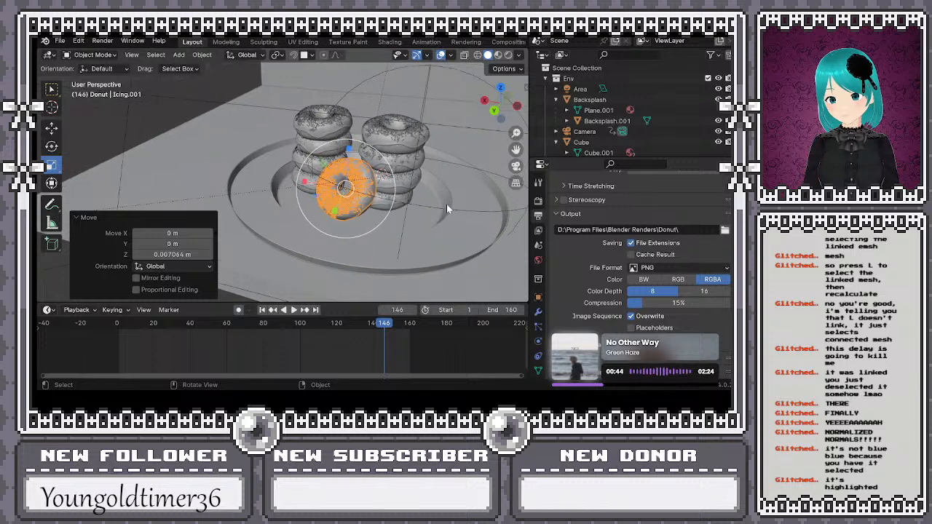
scroll(447, 208, "up", 1)
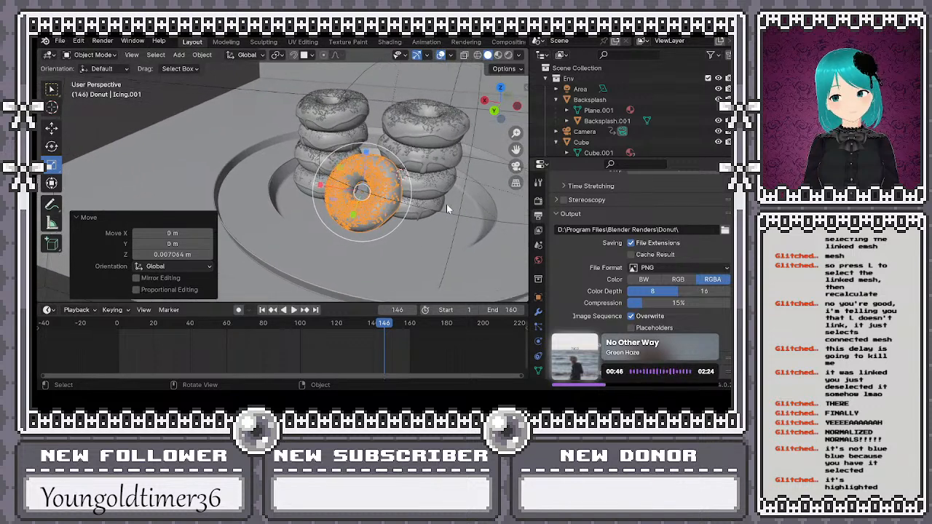
middle_click_drag(476, 196, 208, 233, "shift")
scroll(413, 167, "down", 3)
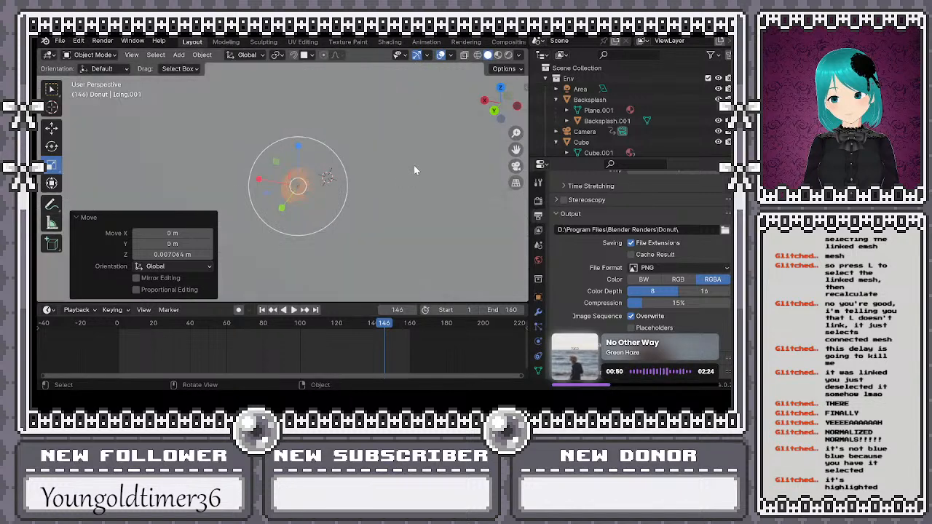
scroll(413, 169, "down", 2)
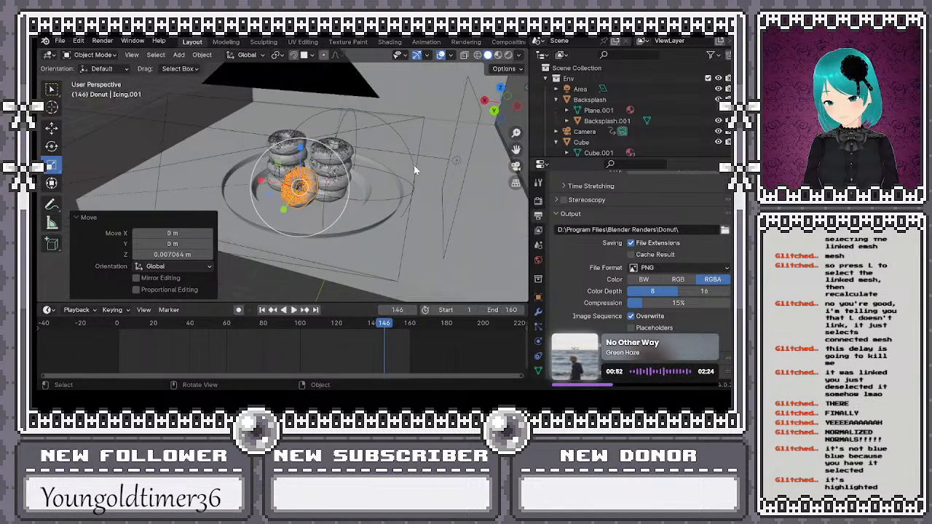
Fly around the plate in walk navigation to inspect the front donut and both donut stacks from several sides
key("shift+grave")
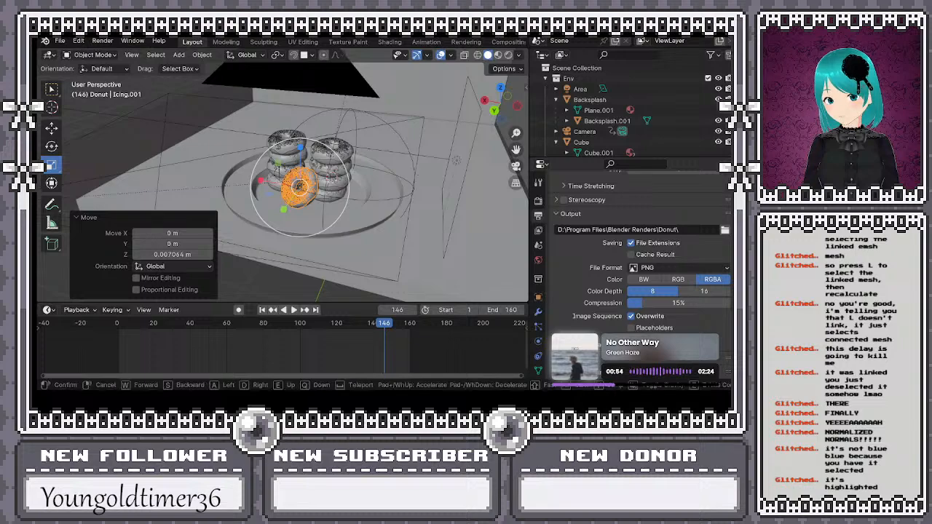
key("w")
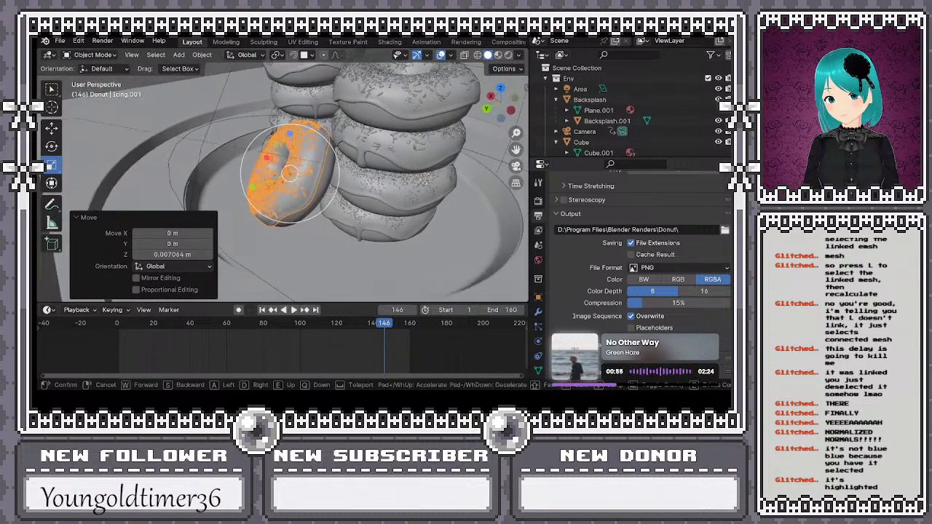
key("a")
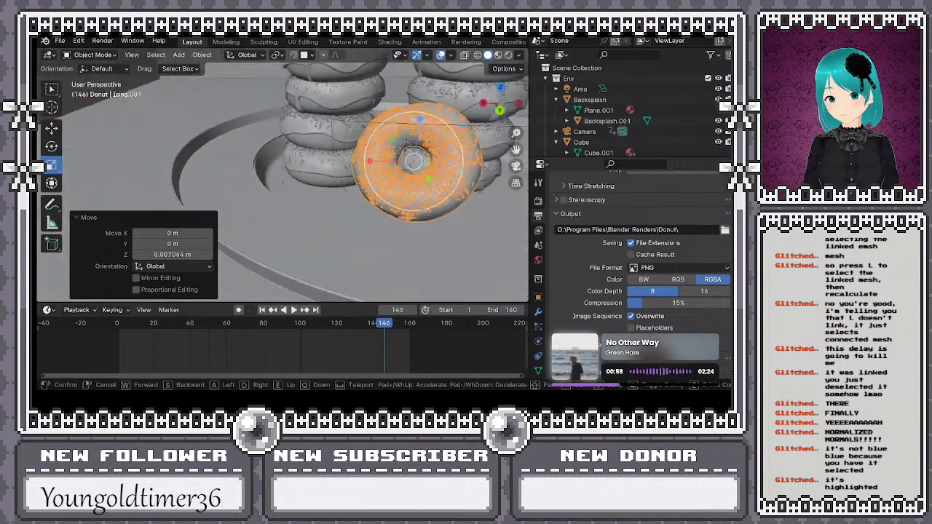
key("a")
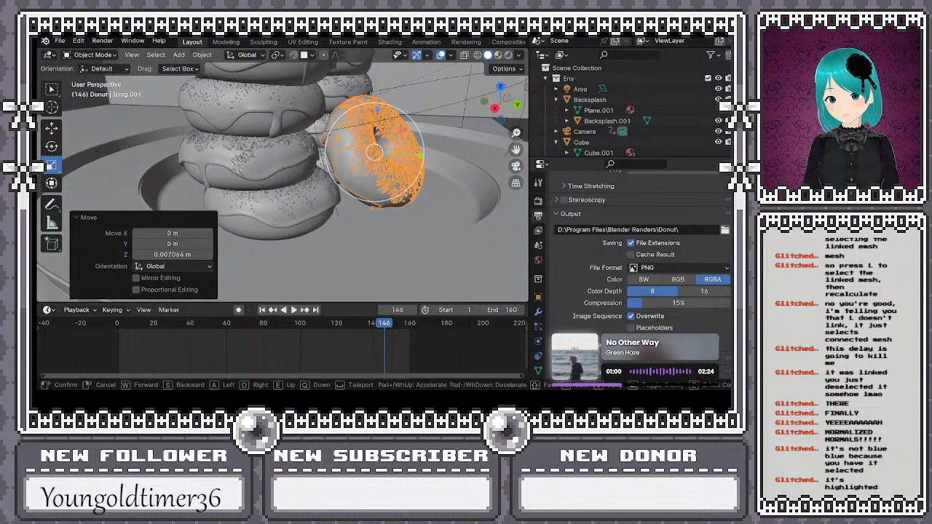
key("d")
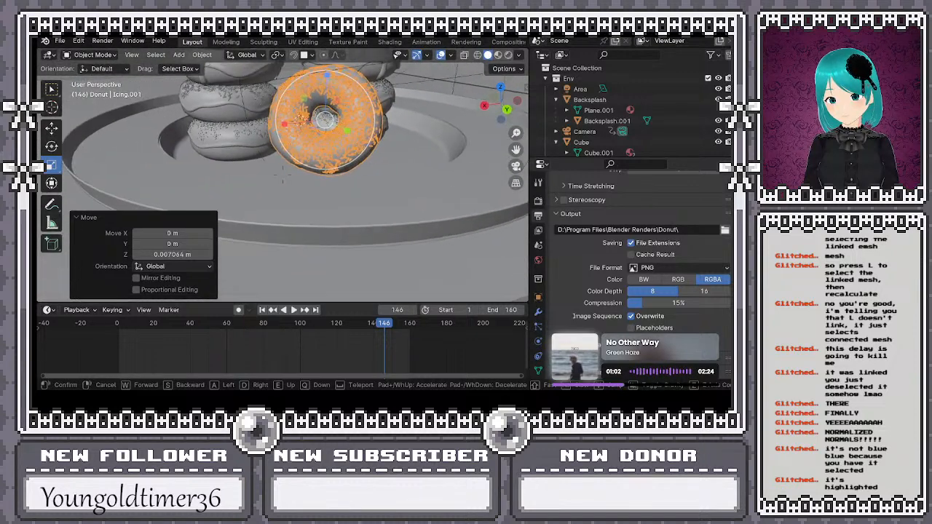
key("e")
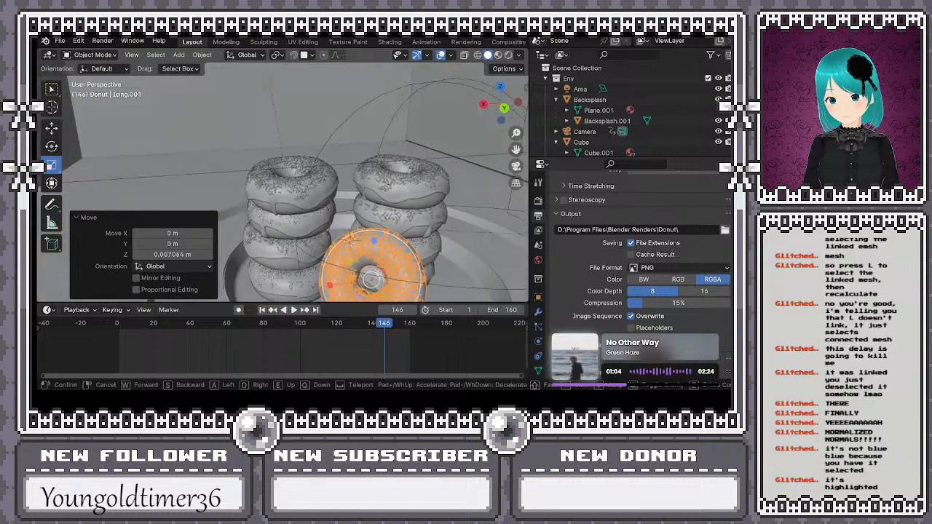
key("w")
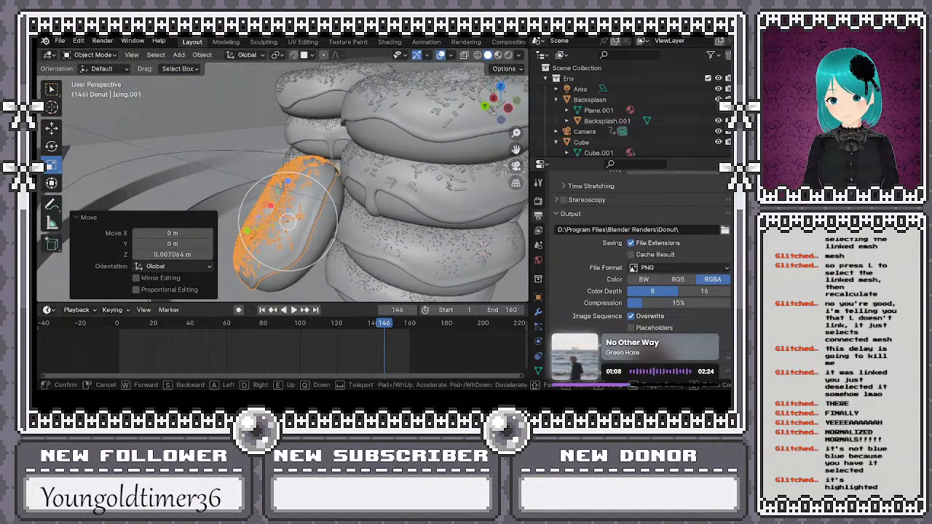
key("a")
key("w")
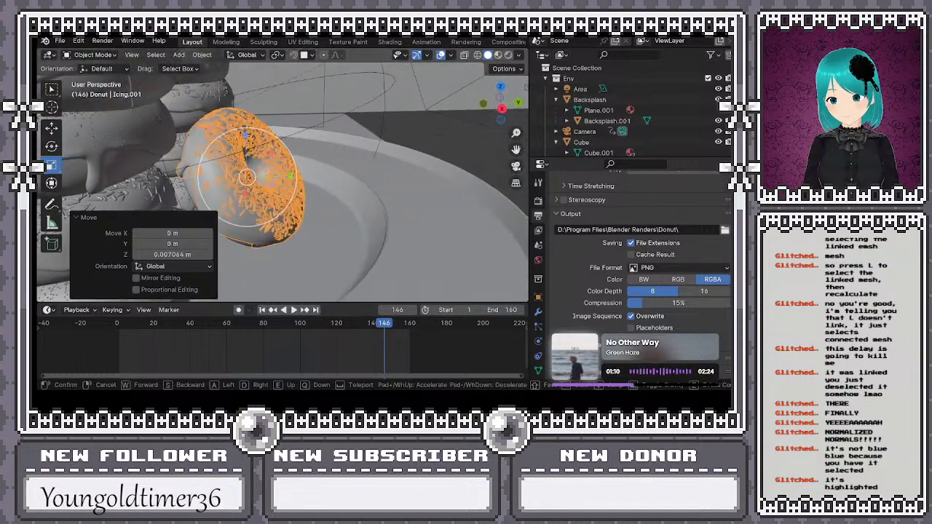
key("d")
key("s")
key("d")
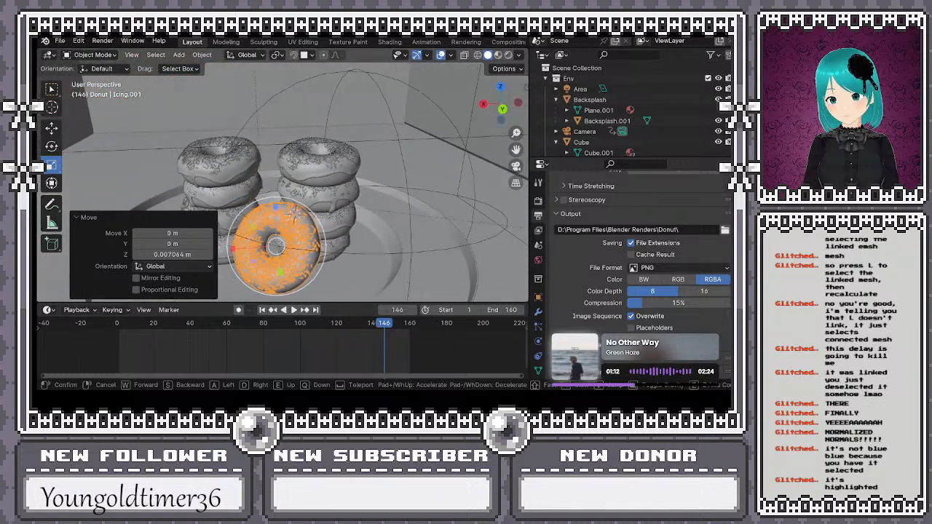
key("Escape")
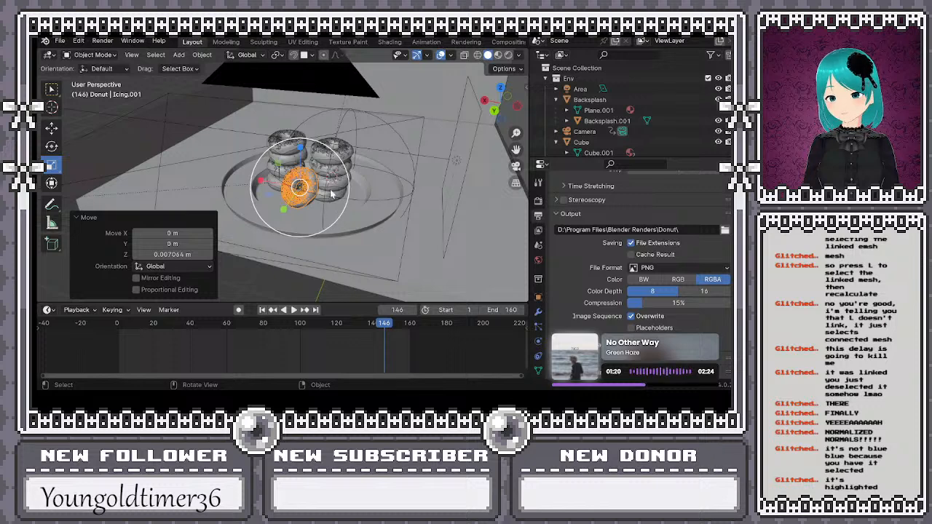
Return the animation to frame 1 and select the backsplash instead of the donut icing
left_click(262, 309)
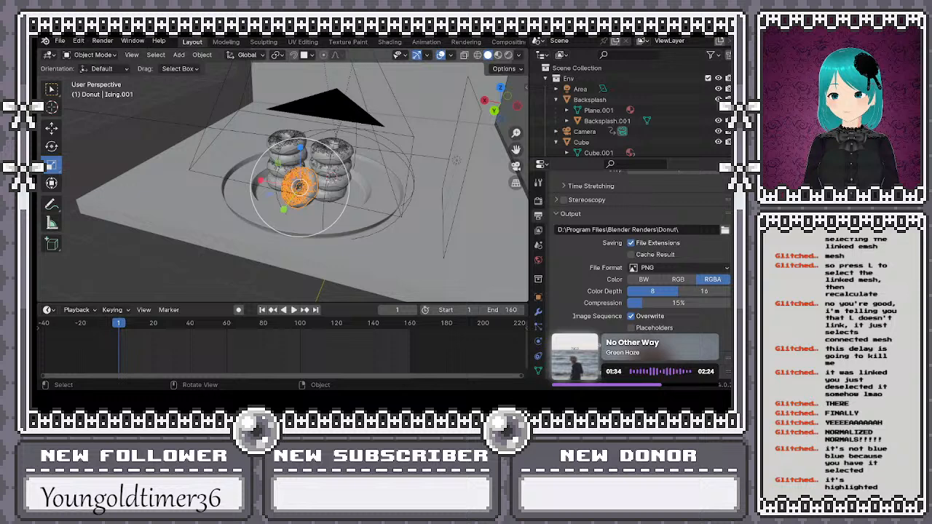
left_click(364, 253)
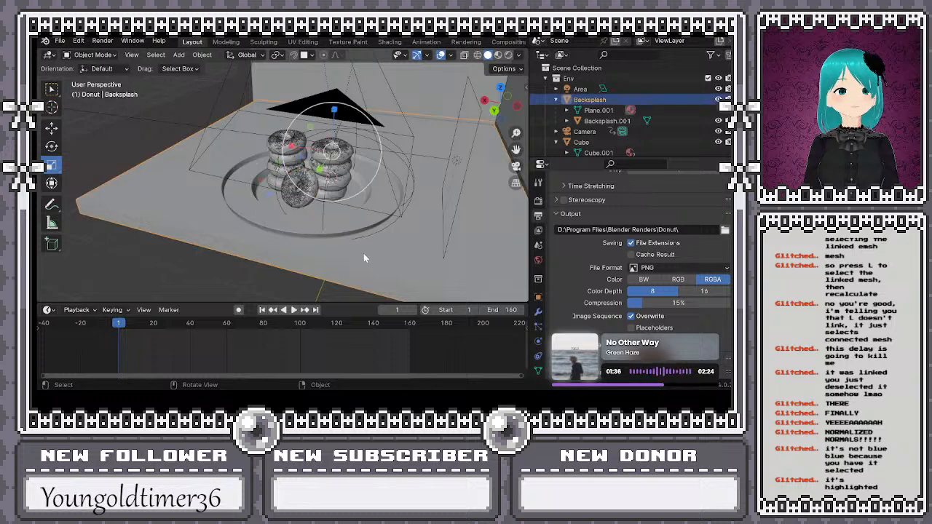